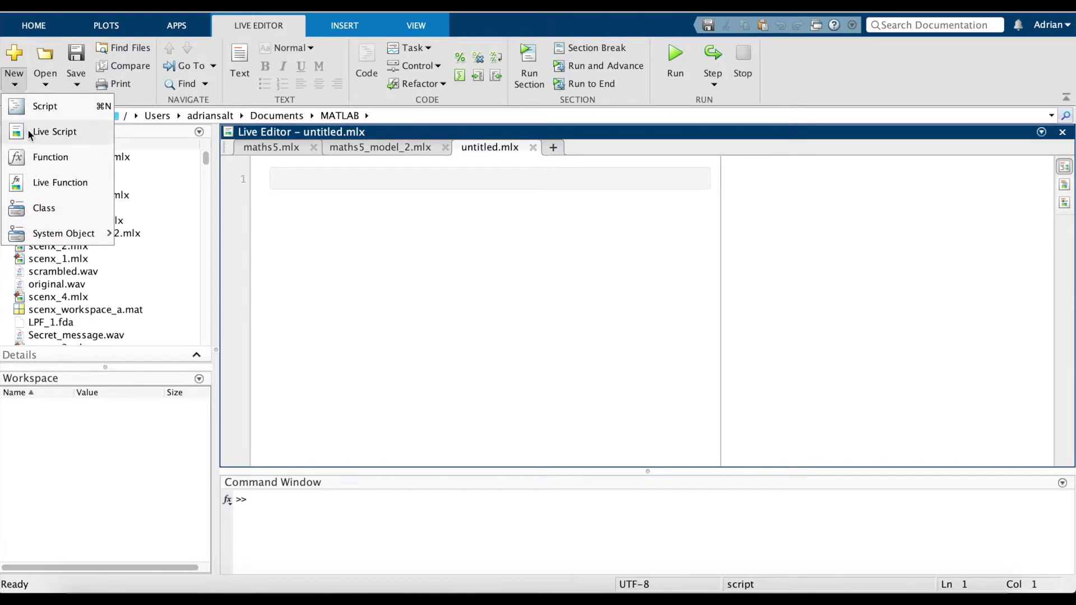
Create a new blank live script, untitled.mlx, in the Live Editor.
{"action": "left_click", "coordinate": [384, 205]}
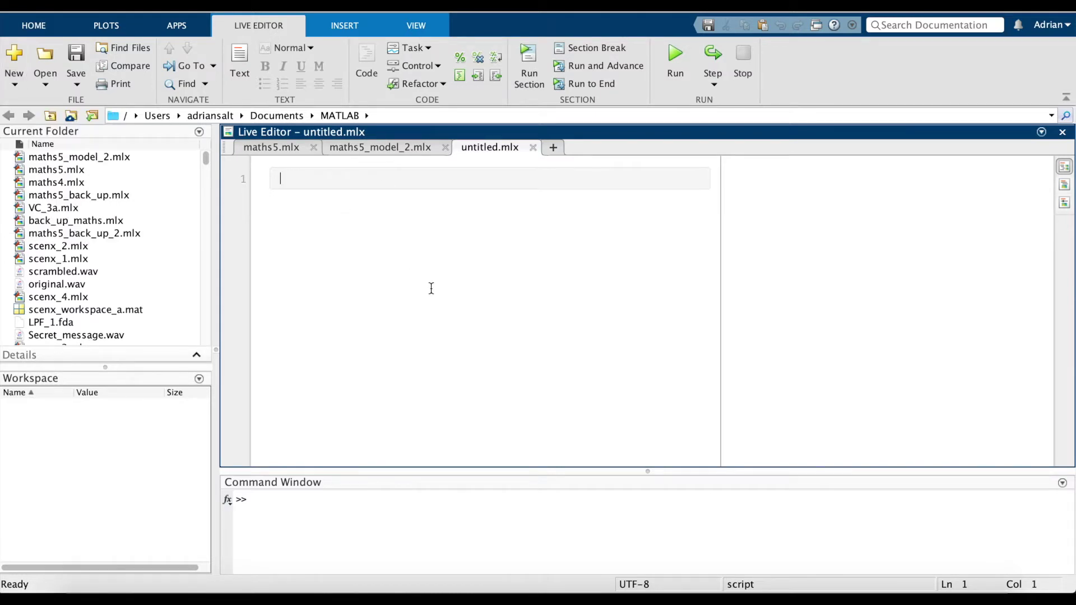
Define t = 0:0.1:10 with a time comment and y = sin(2*pi.*t).
{"action": "type", "text": "t = "}
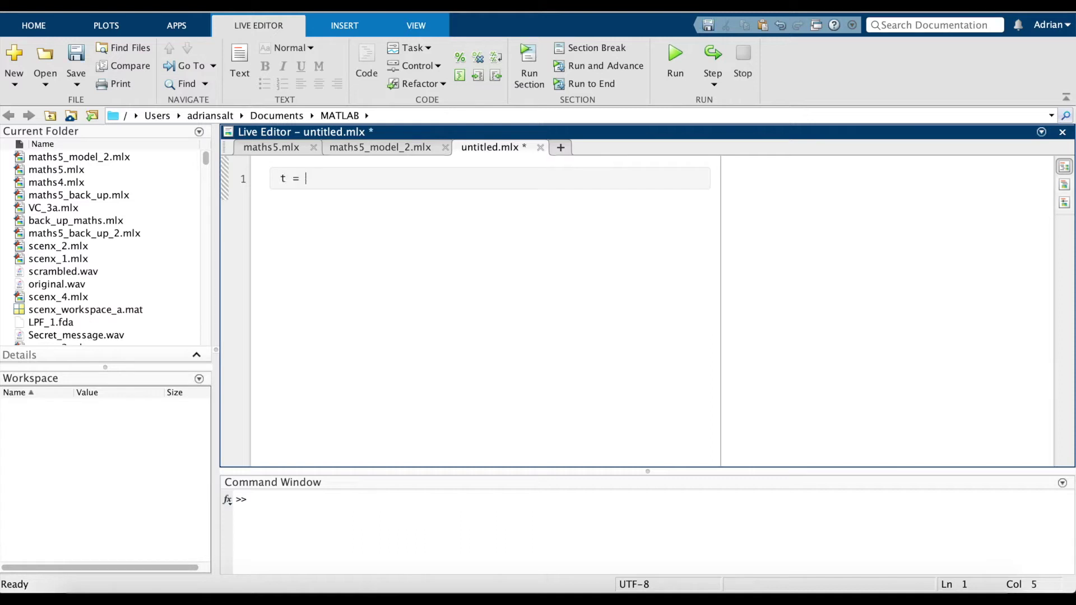
{"action": "type", "text": "0:0.1:10;   % time in sec"}
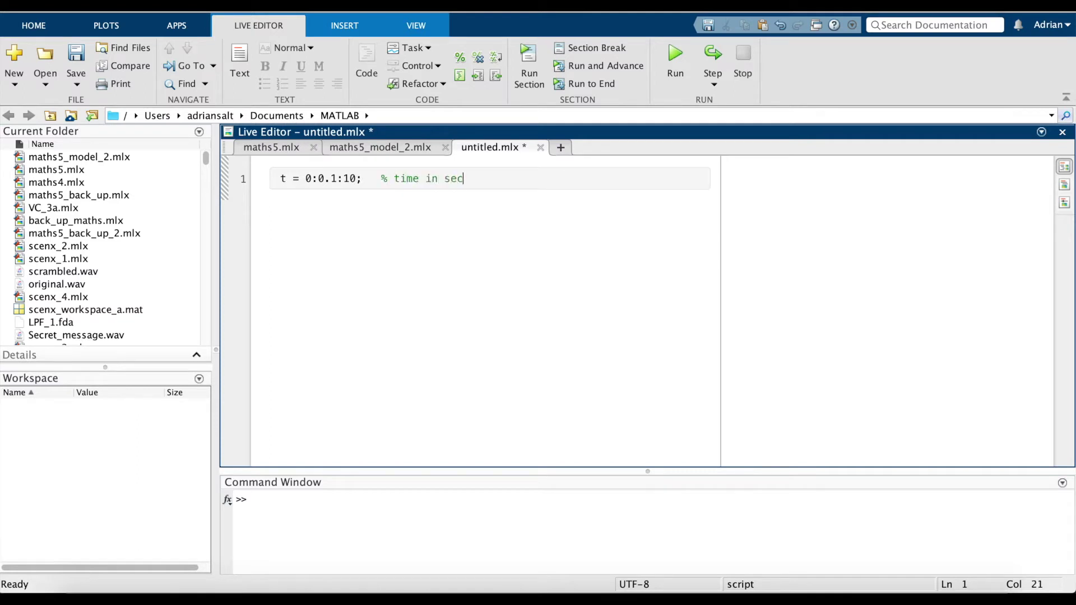
{"action": "type", "text": "onds"}
{"action": "key", "text": "Return"}
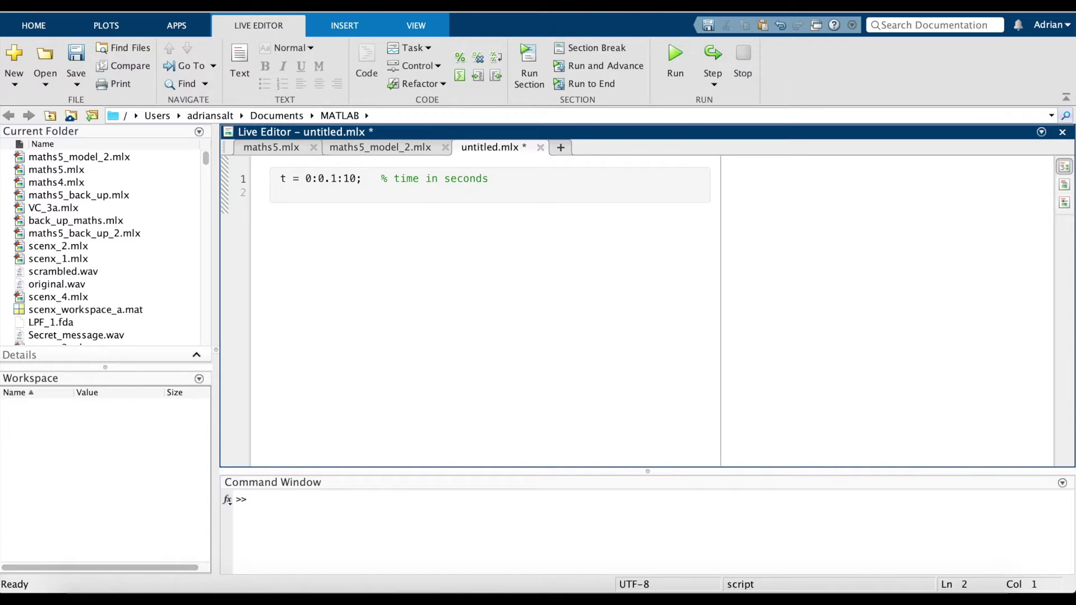
{"action": "type", "text": "y = sin"}
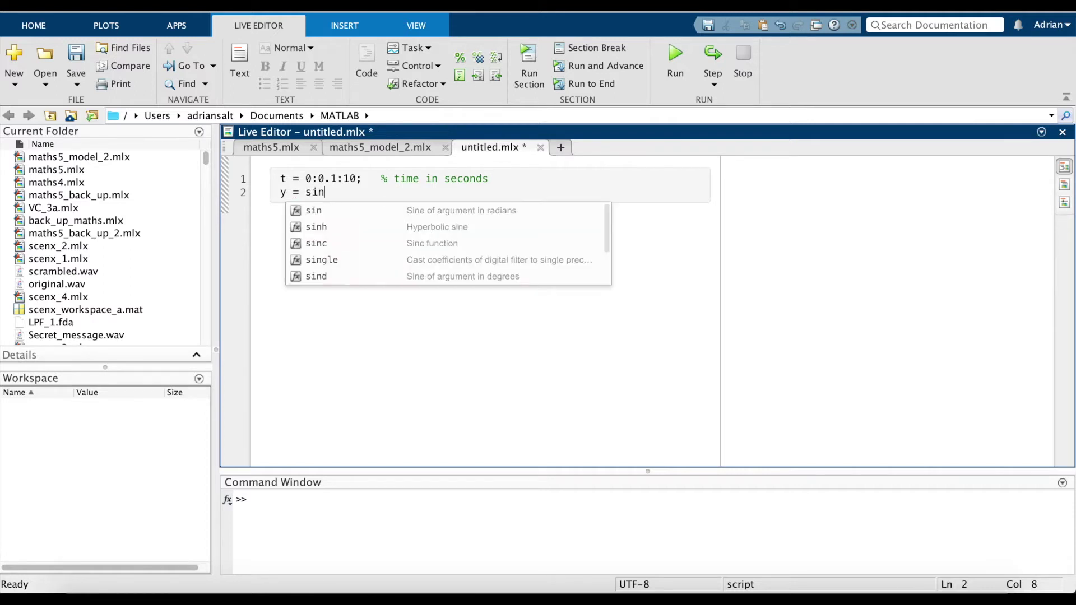
{"action": "type", "text": "(2*pi"}
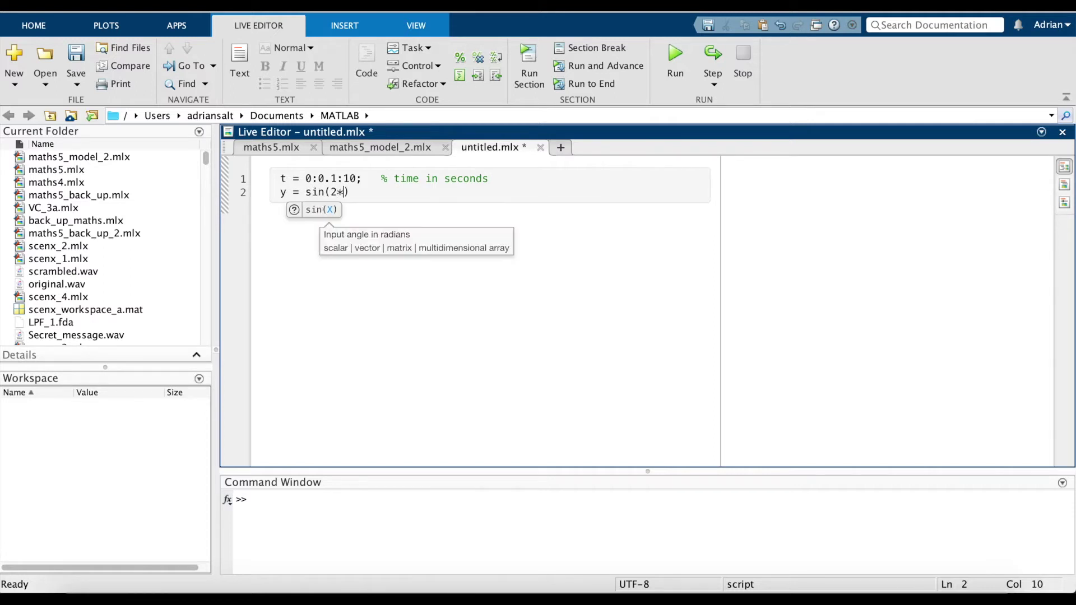
{"action": "type", "text": ".*t"}
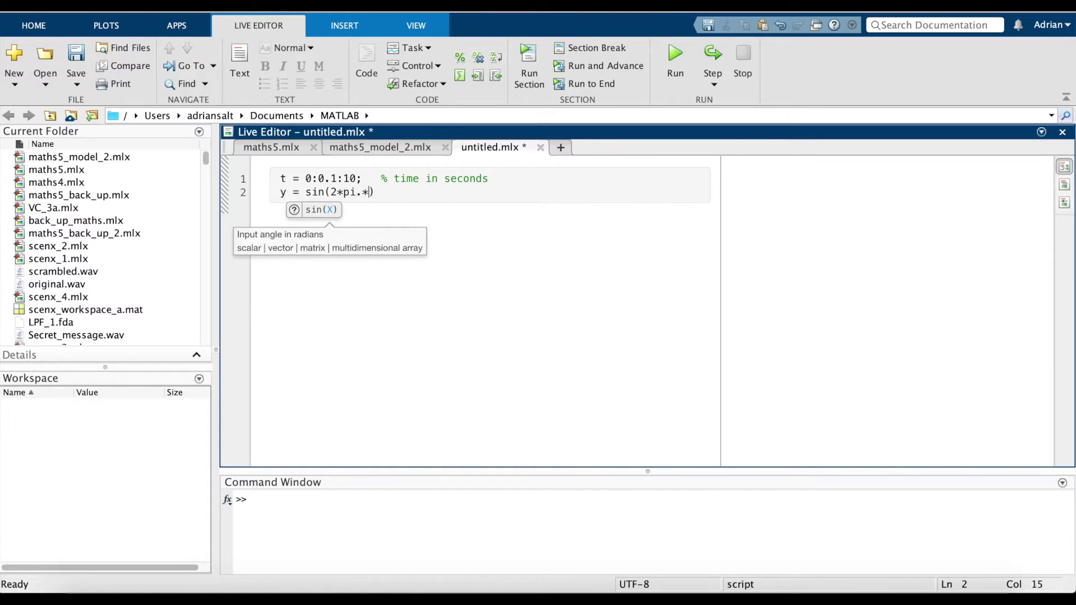
{"action": "type", "text": ")"}
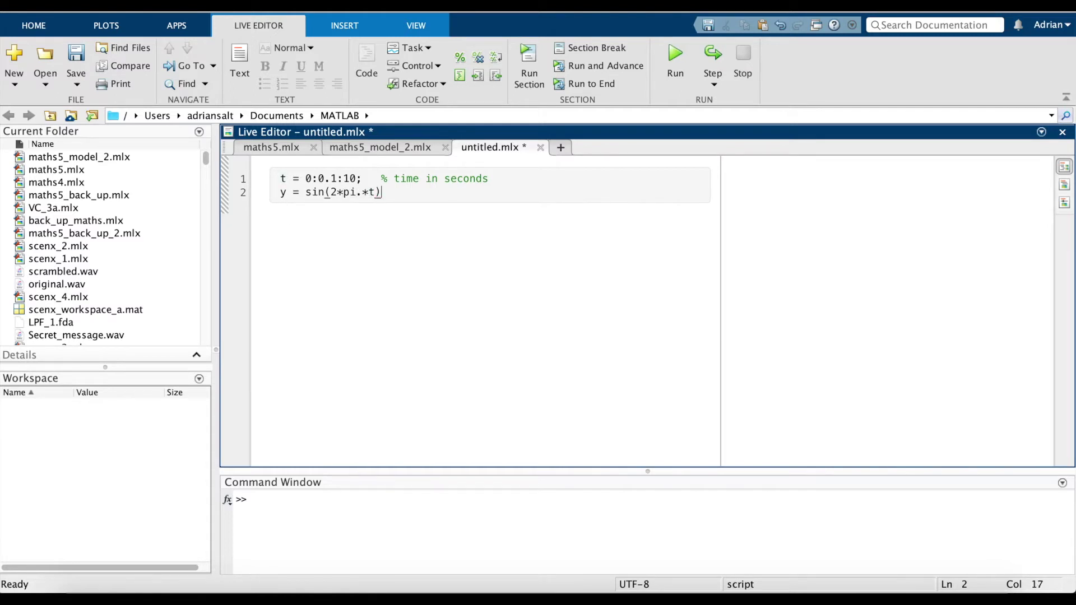
Add plot(t,y,'LineWidth',1); as the third code line.
{"action": "key", "text": "Return"}
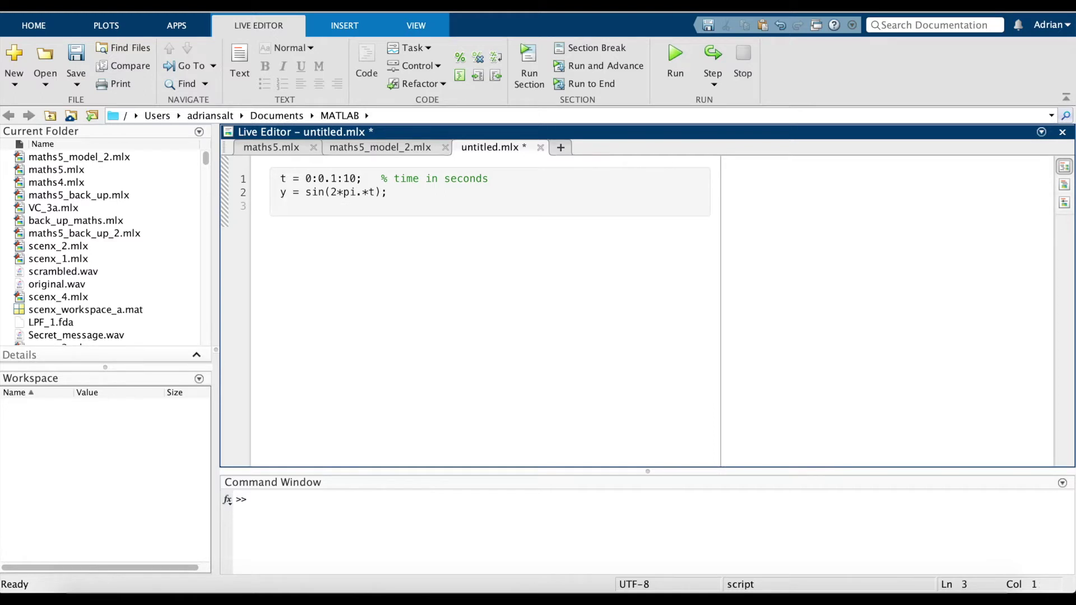
{"action": "type", "text": "plot(t,\"y"}
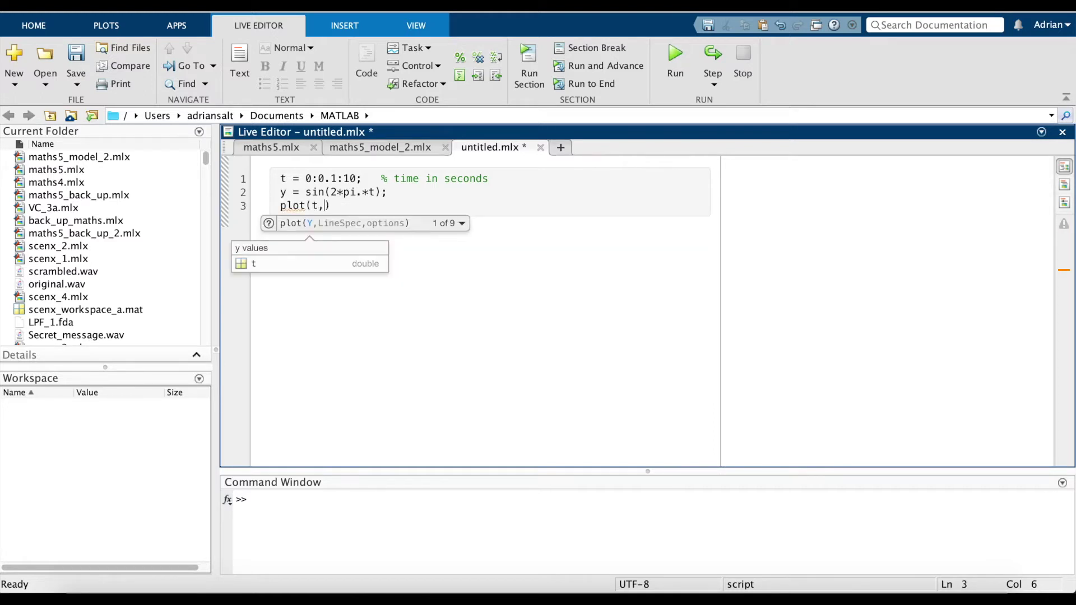
{"action": "key", "text": "Delete"}
{"action": "key", "text": "Delete"}
{"action": "key", "text": "BackSpace"}
{"action": "key", "text": "BackSpace"}
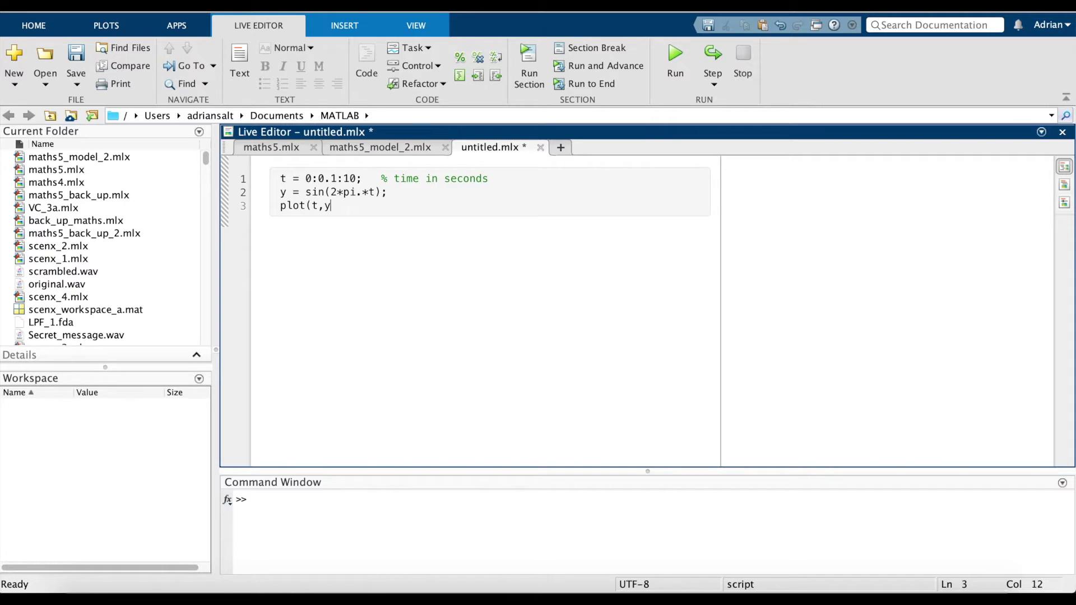
{"action": "type", "text": "y,'"}
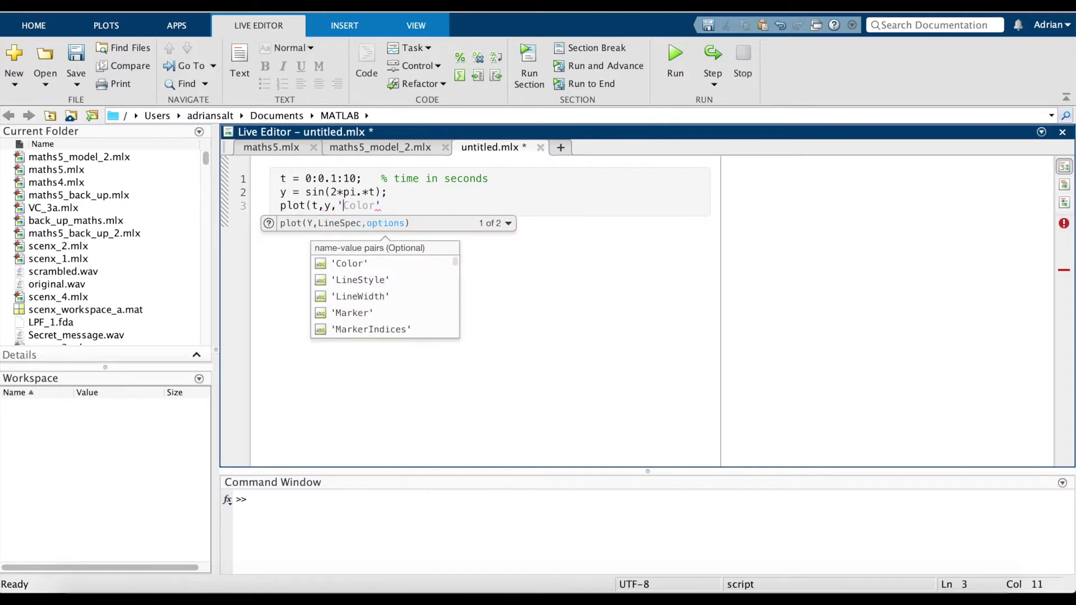
{"action": "type", "text": "LineWidth',1"}
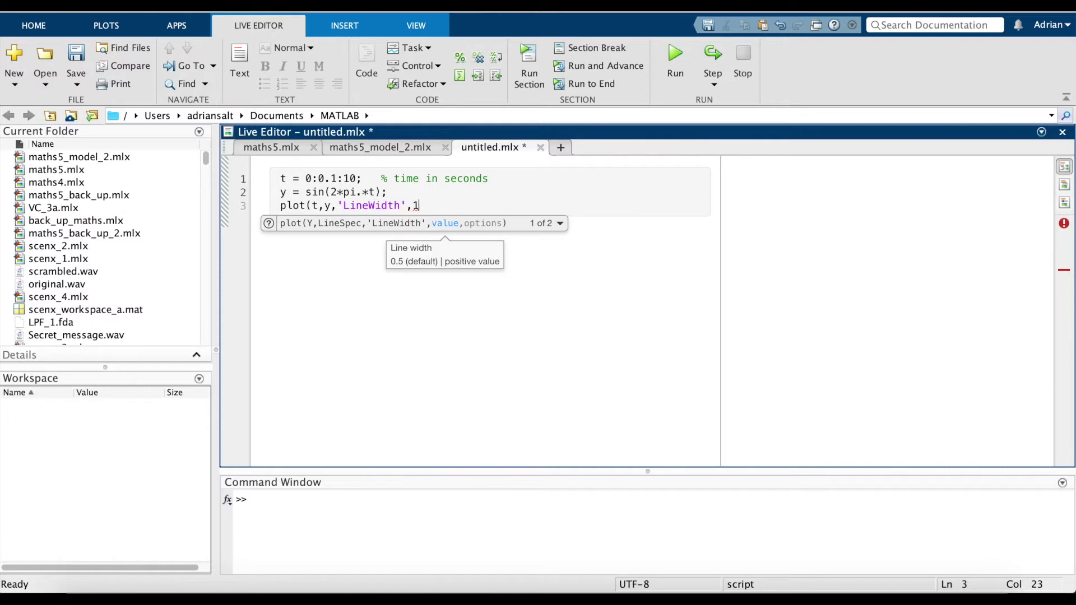
{"action": "type", "text": ");"}
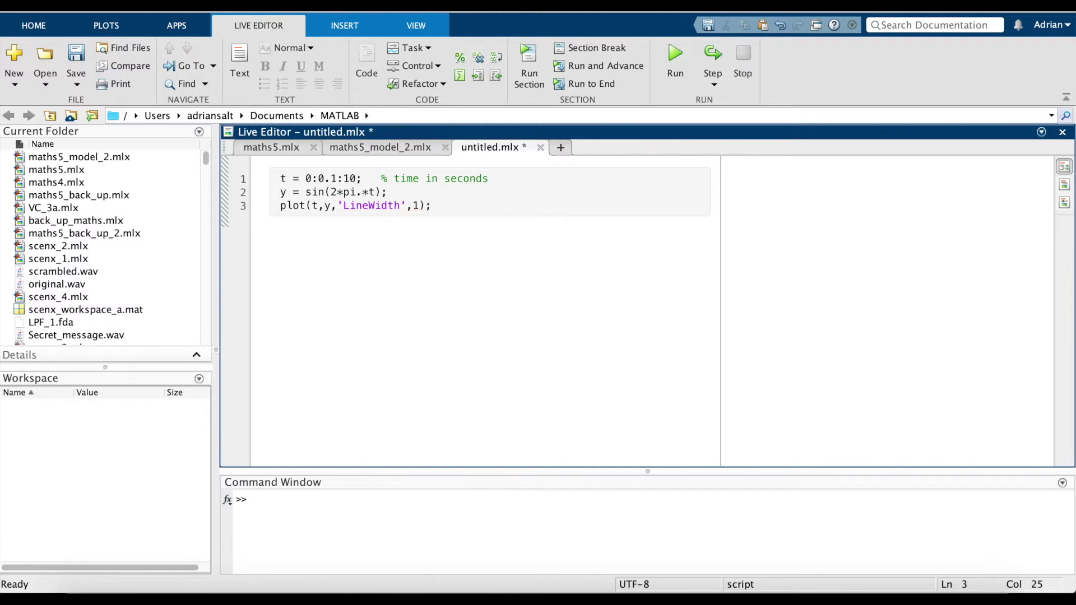
{"action": "left_click", "coordinate": [282, 178]}
Insert clear,clc,cla,clf; and a blank line above the t definition.
{"action": "type", "text": "cl"}
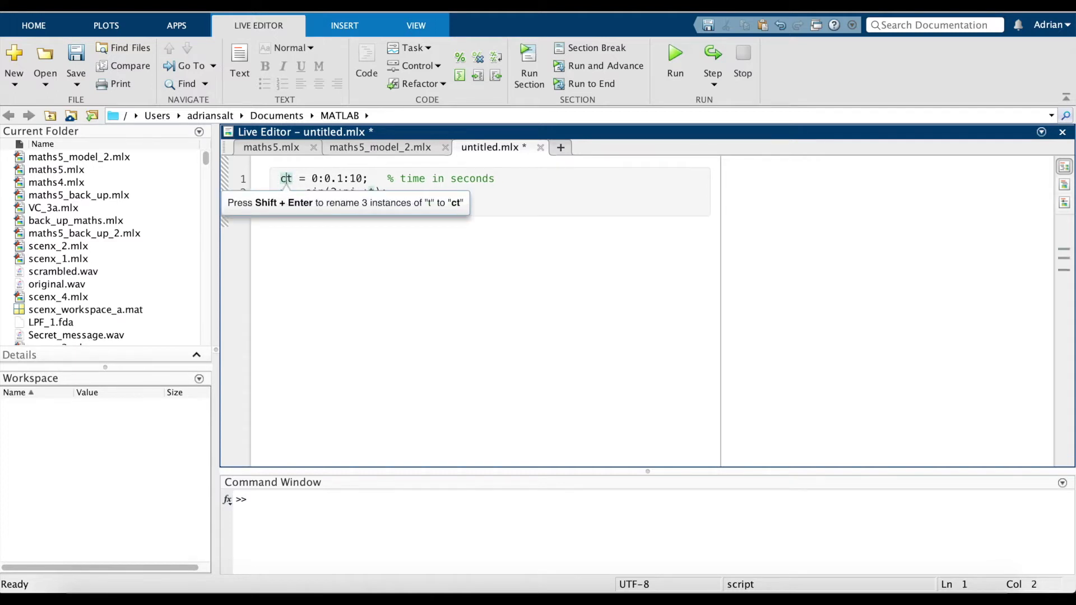
{"action": "type", "text": "ear,clcl"}
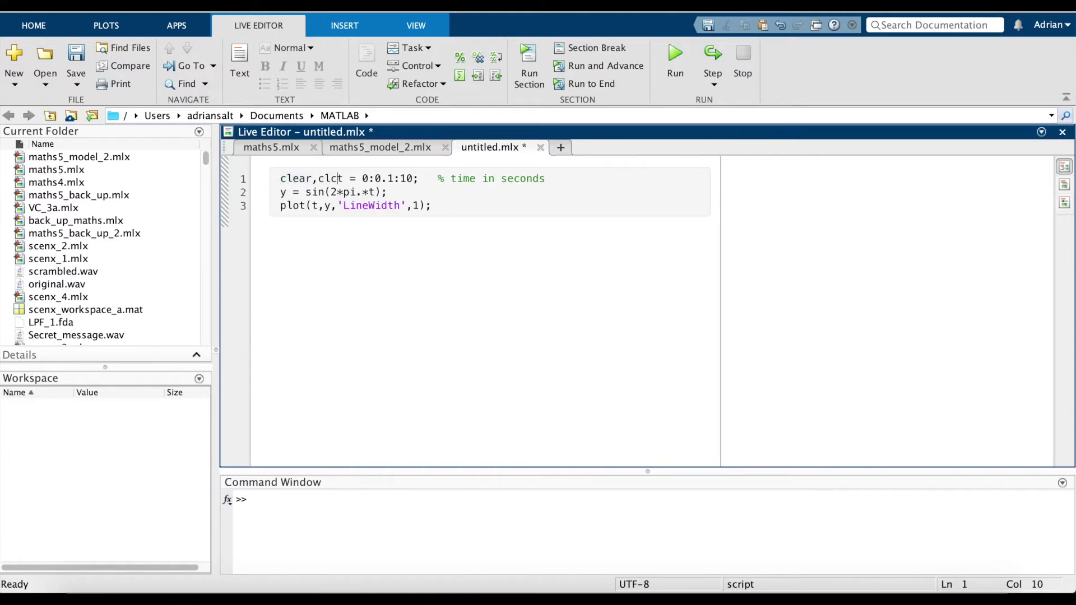
{"action": "key", "text": "BackSpace"}
{"action": "key", "text": "BackSpace"}
{"action": "type", "text": "c,ca"}
{"action": "key", "text": "BackSpace"}
{"action": "type", "text": "la"}
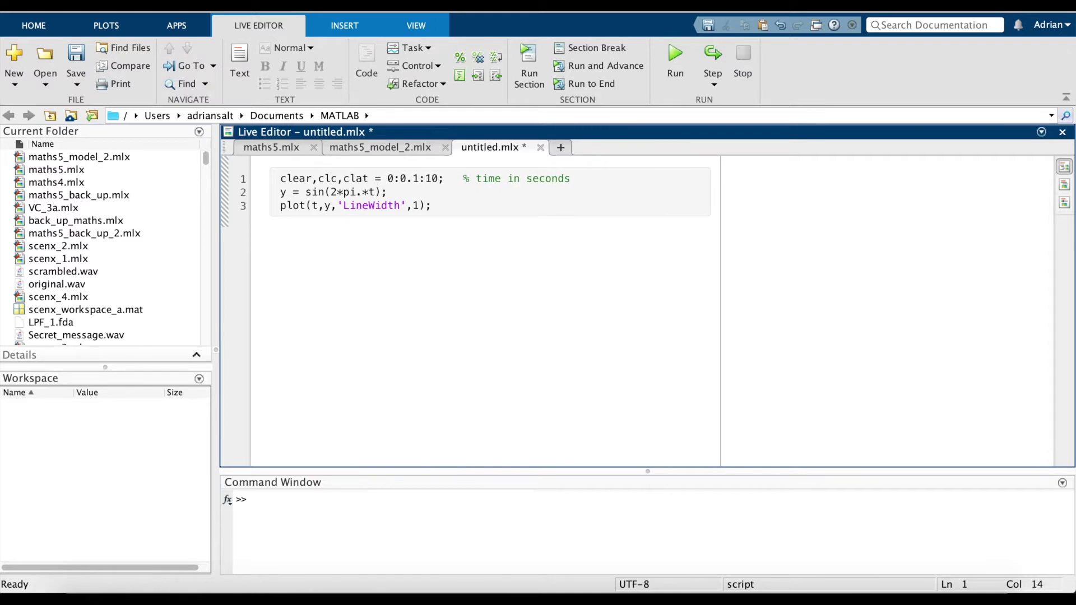
{"action": "type", "text": ",clf;"}
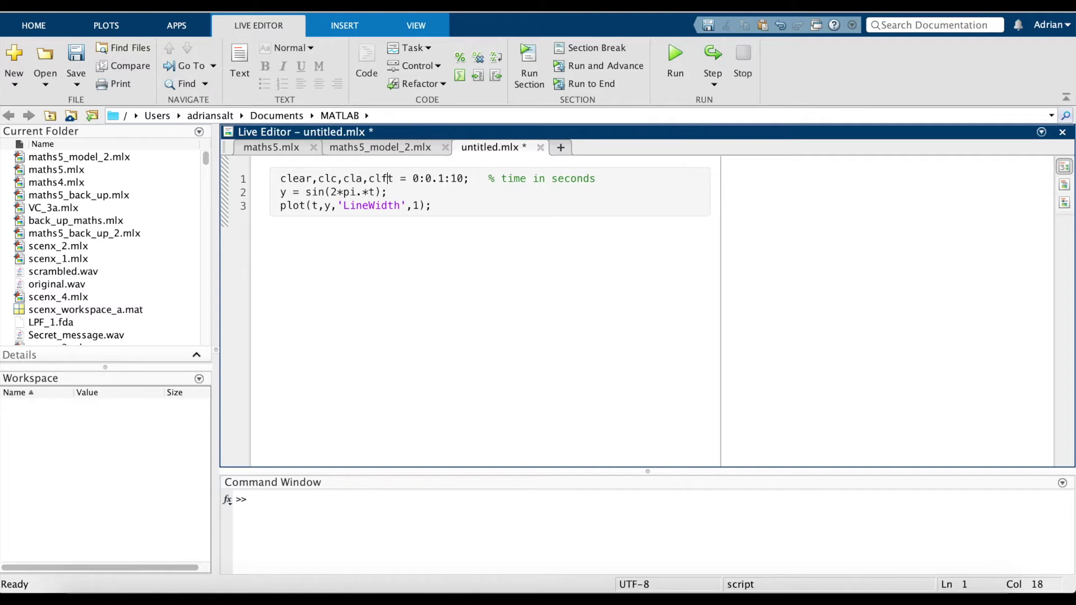
{"action": "key", "text": "Return"}
{"action": "key", "text": "Return"}
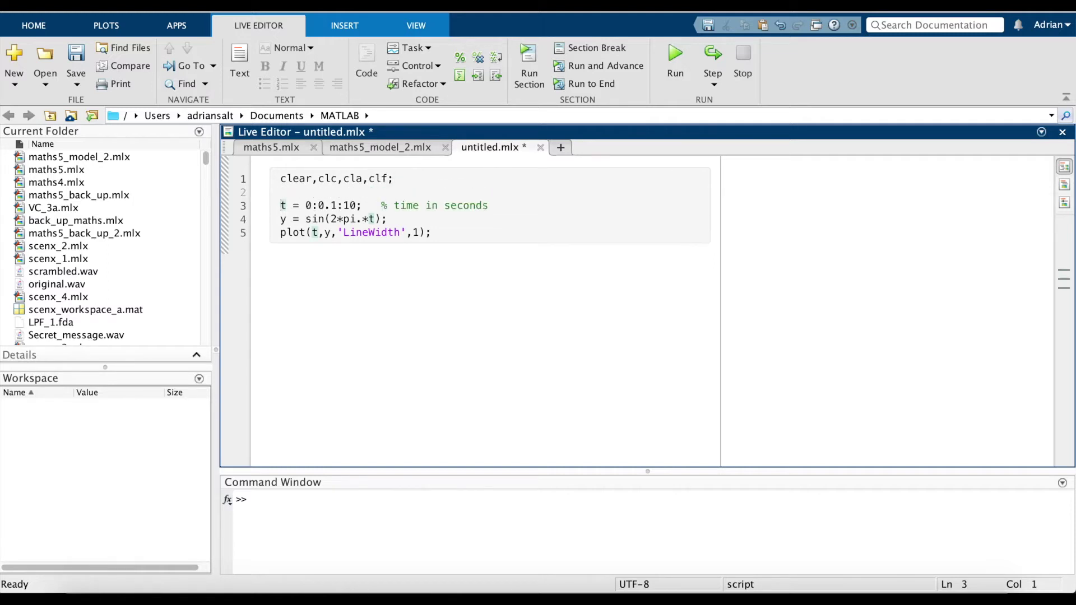
{"action": "left_click", "coordinate": [453, 283]}
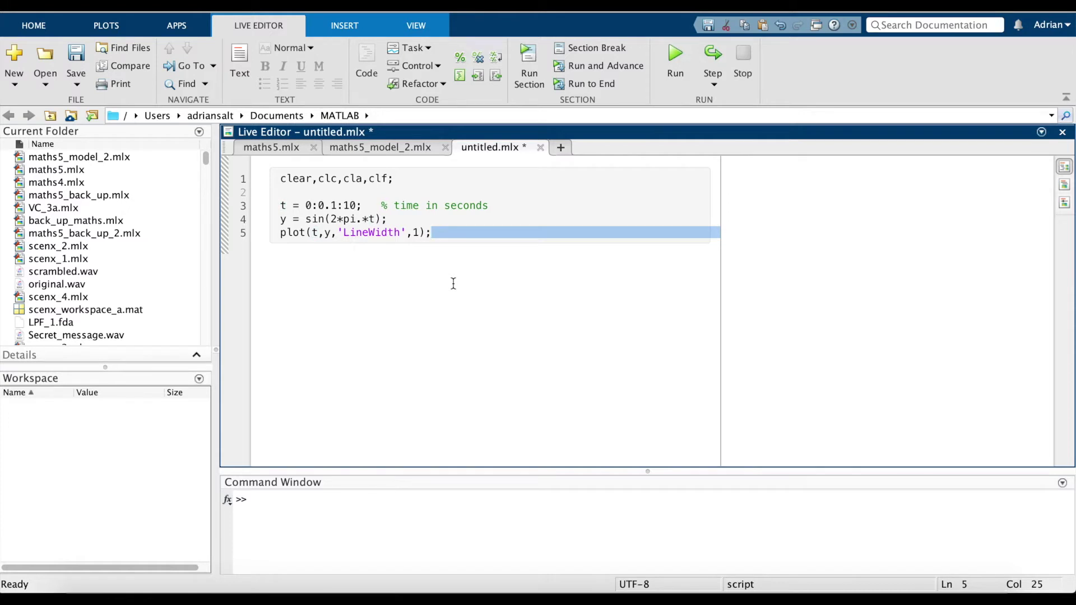
Run the script, then add grid on and origin-centred axes via set(gca,...) and rerun.
{"action": "key", "text": "F5"}
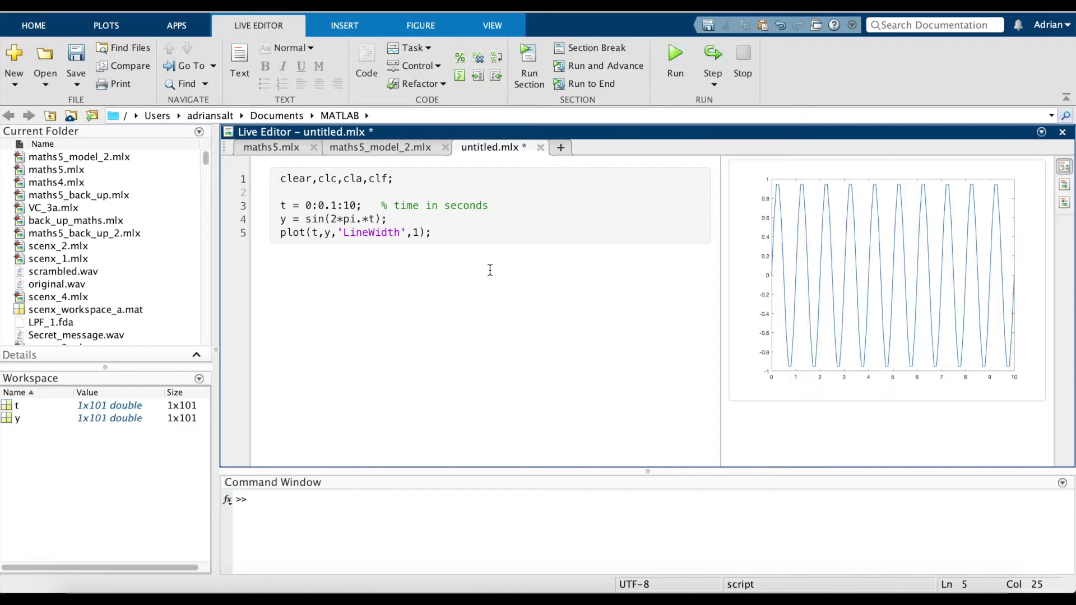
{"action": "key", "text": "Return"}
{"action": "type", "text": "gi"}
{"action": "type", "text": "rd on"}
{"action": "type", "text": ";"}
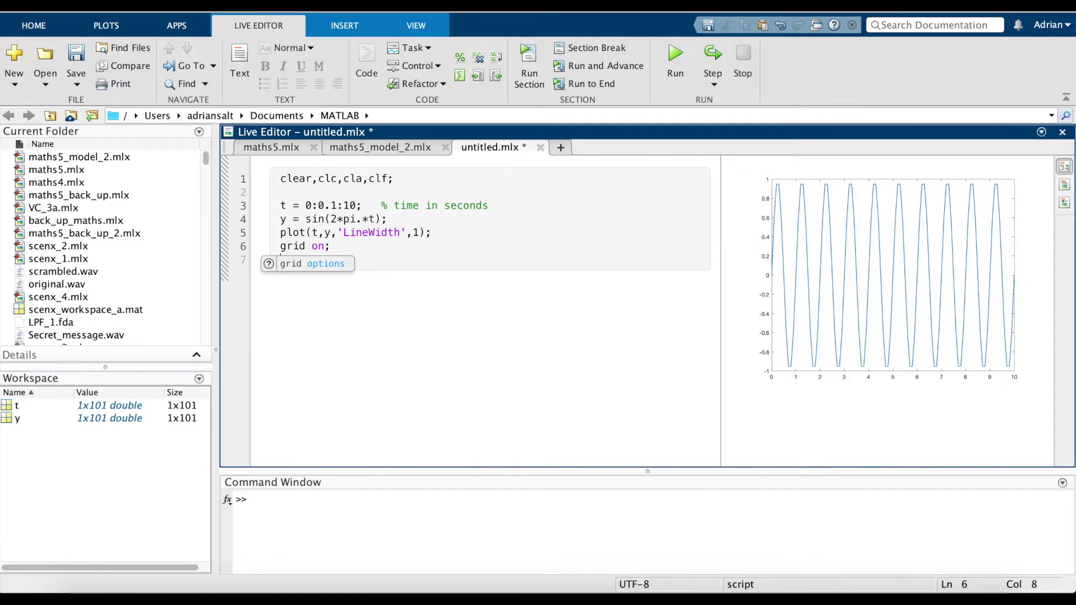
{"action": "key", "text": "Return"}
{"action": "type", "text": "set(gca,'xa"}
{"action": "type", "text": "xislocation','origin','yax"}
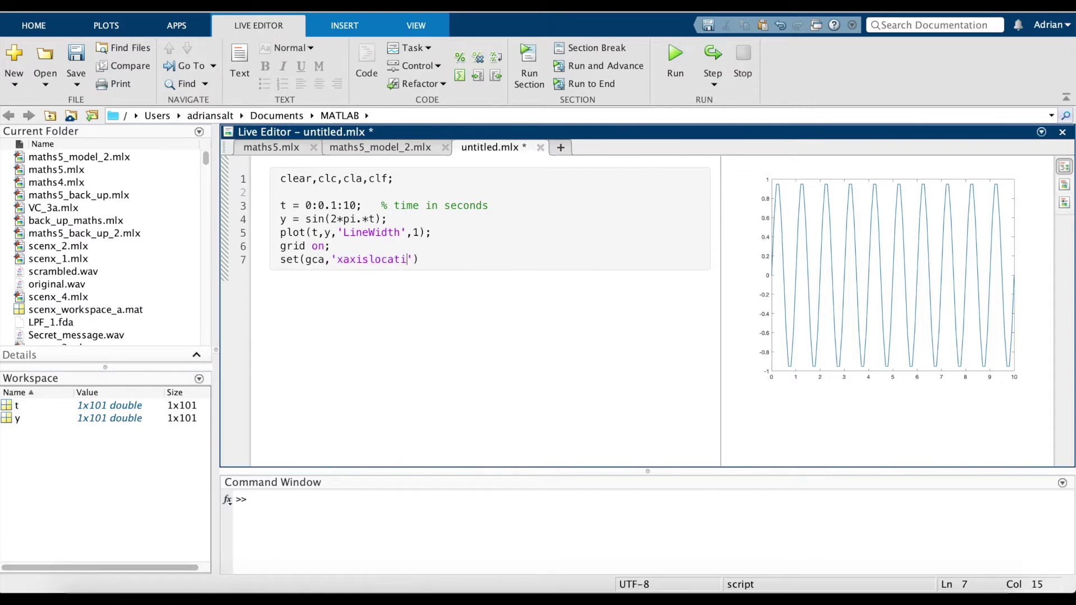
{"action": "type", "text": "islocation','origin');"}
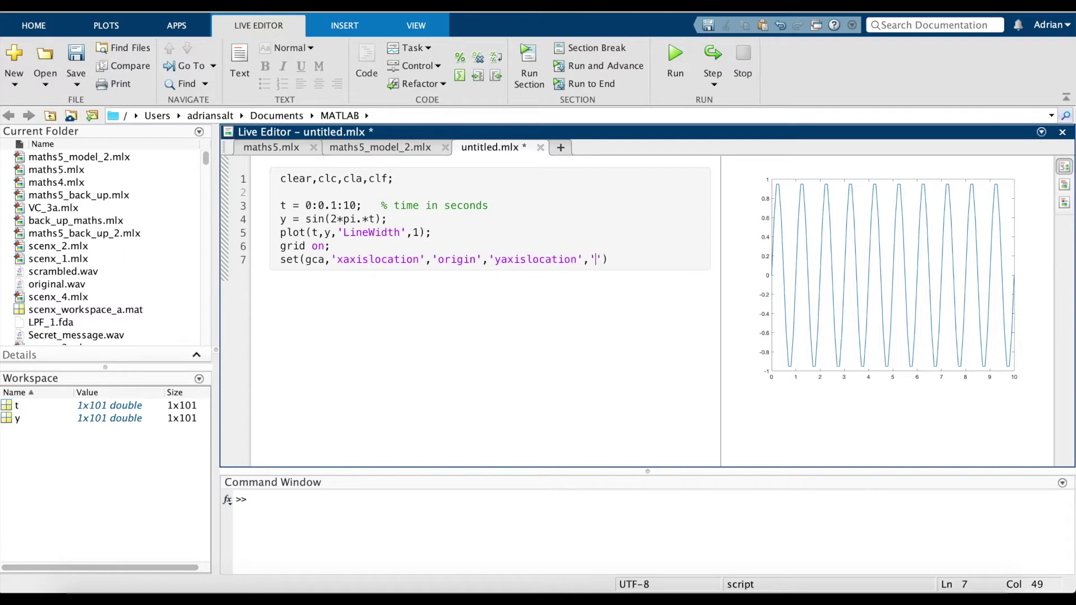
{"action": "key", "text": "ctrl+Return"}
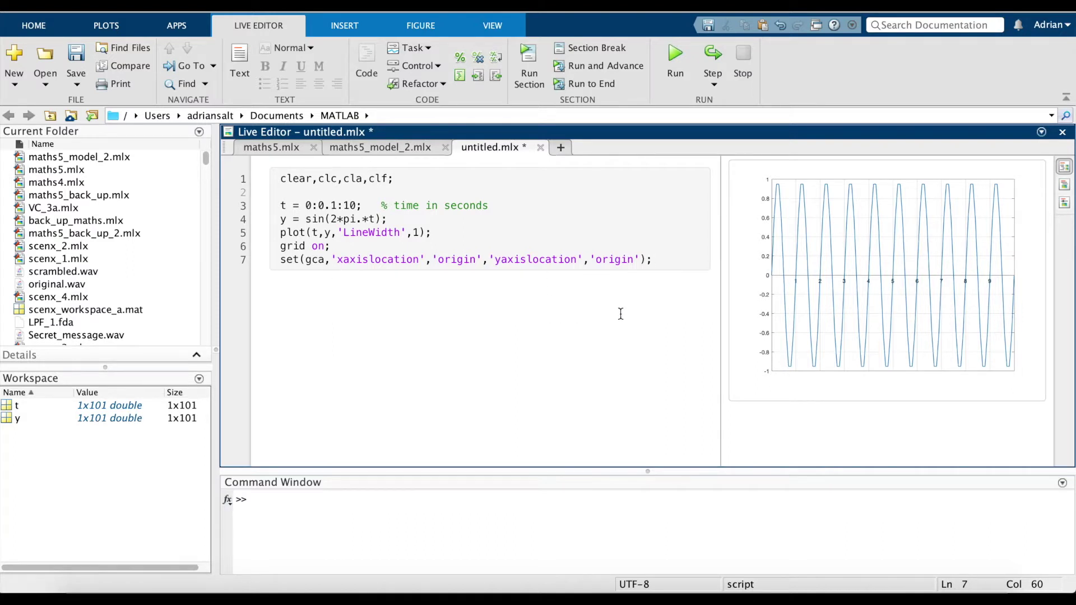
Add and then remove empty lines below the last code line.
{"action": "key", "text": "Return"}
{"action": "key", "text": "BackSpace"}
{"action": "key", "text": "Return"}
{"action": "key", "text": "Return"}
{"action": "key", "text": "BackSpace"}
{"action": "key", "text": "BackSpace"}
Add text 'Hello, now I can type descriptions of what figure came above' and a new code block.
{"action": "left_click", "coordinate": [271, 286]}
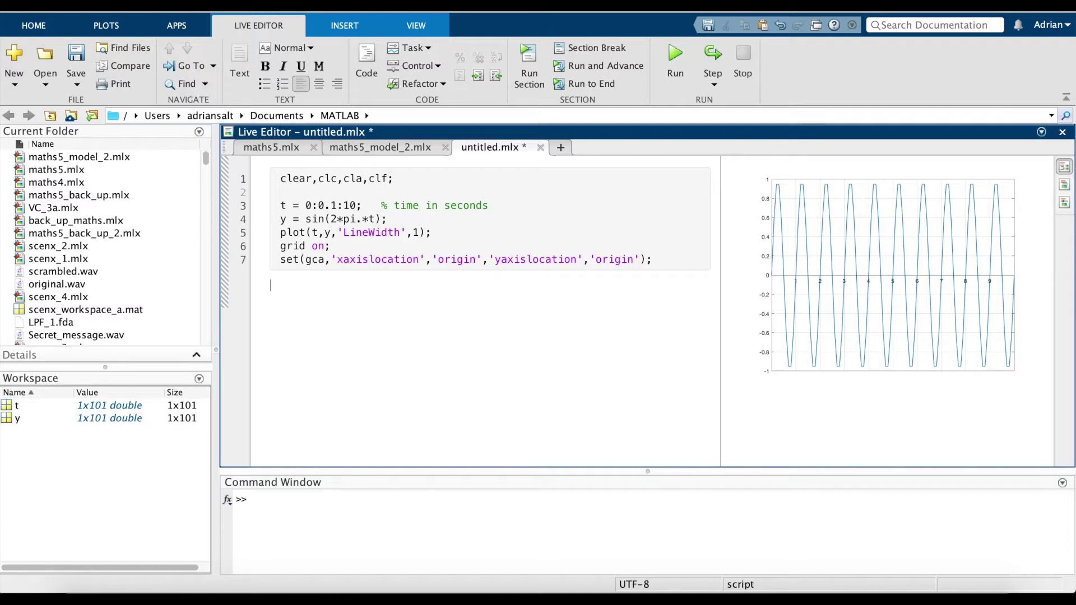
{"action": "type", "text": "Hello, now I can type des"}
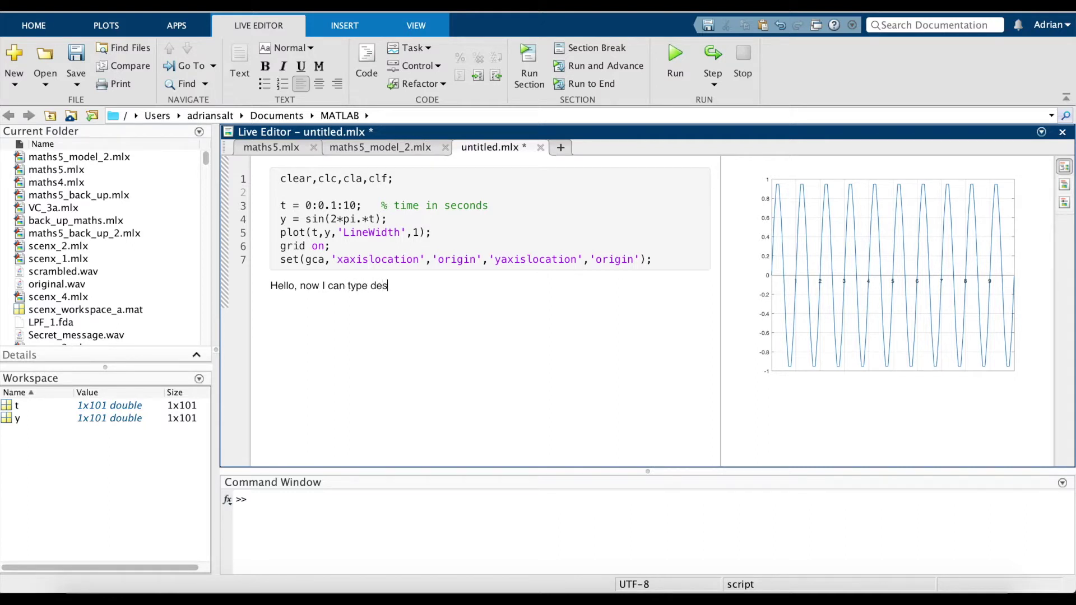
{"action": "type", "text": "criptions of what figure came above"}
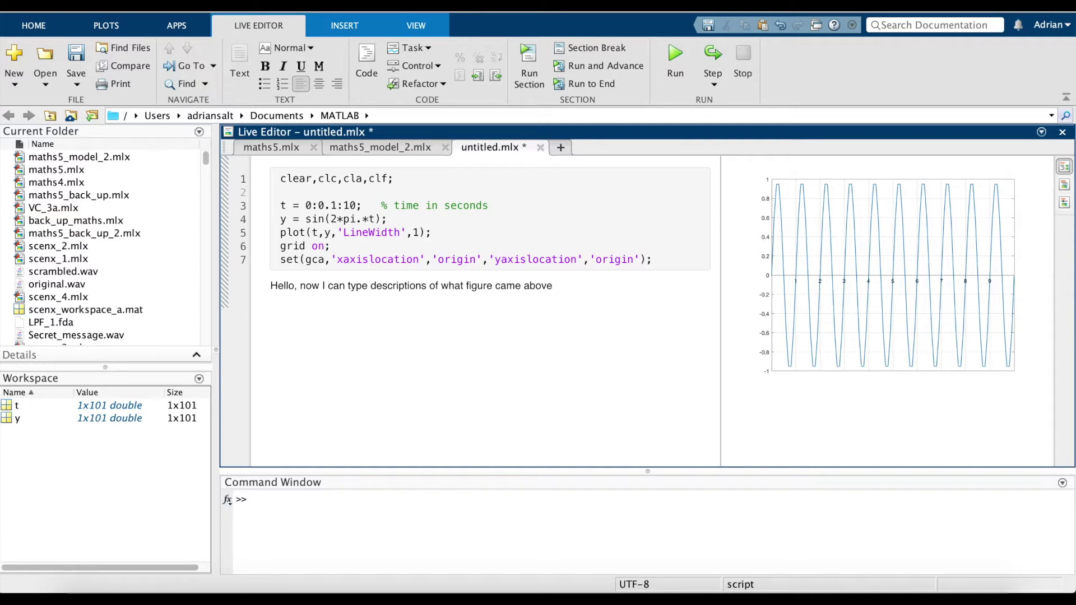
{"action": "key", "text": "ctrl+alt+c"}
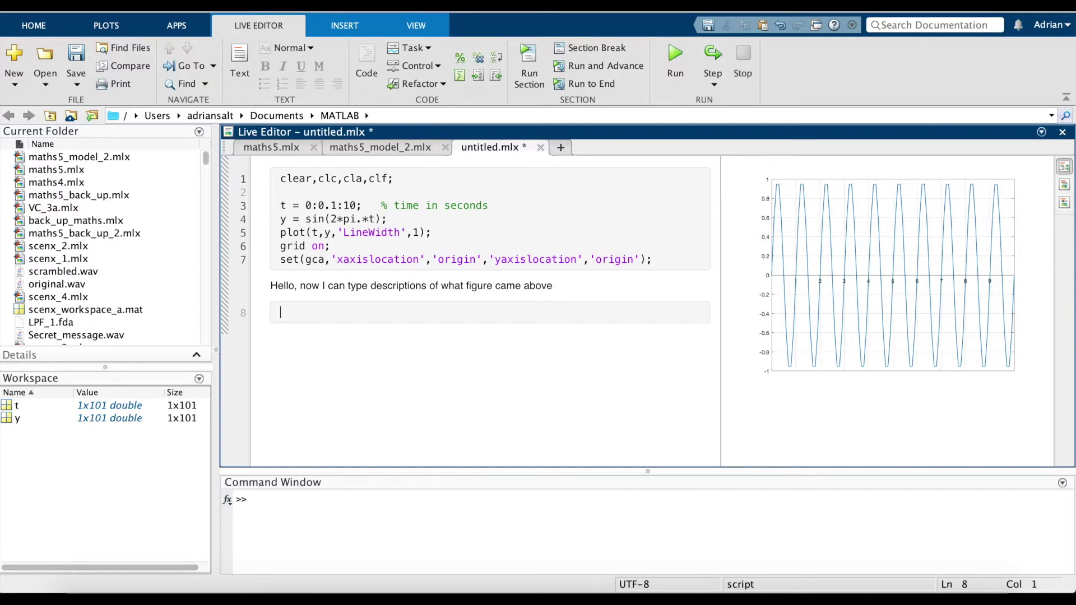
Start the new block with figure; and y1 = sin(2*pi.*2*t);.
{"action": "type", "text": "figure;"}
{"action": "key", "text": "Return"}
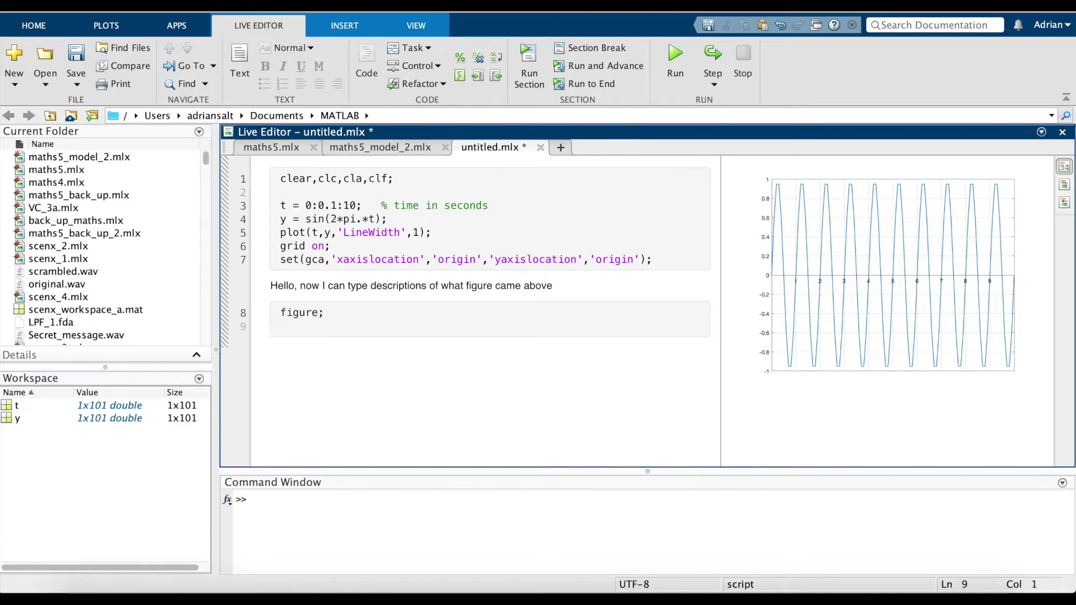
{"action": "type", "text": "y1 = sin("}
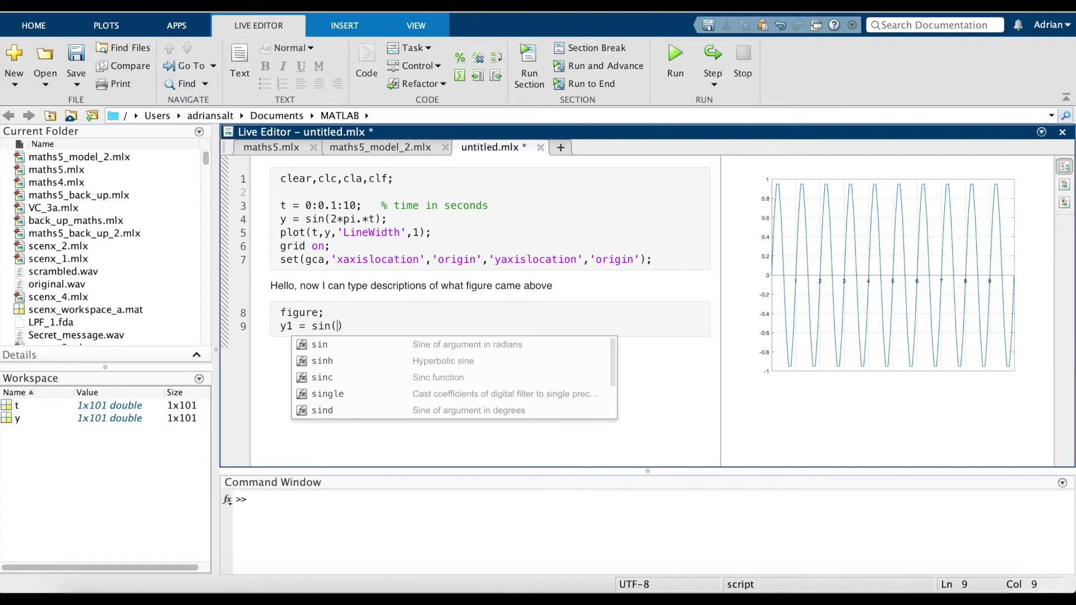
{"action": "type", "text": "2*pi"}
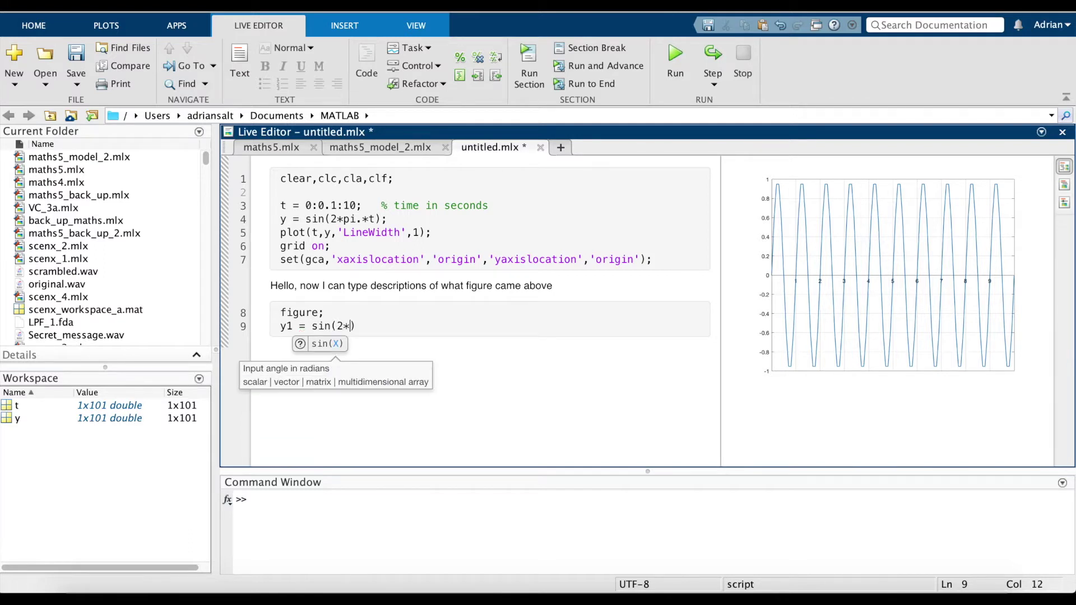
{"action": "type", "text": ".*2*"}
{"action": "key", "text": "BackSpace"}
{"action": "type", "text": "*t"}
{"action": "left_click", "coordinate": [325, 312]}
{"action": "left_click", "coordinate": [607, 330]}
{"action": "type", "text": ";"}
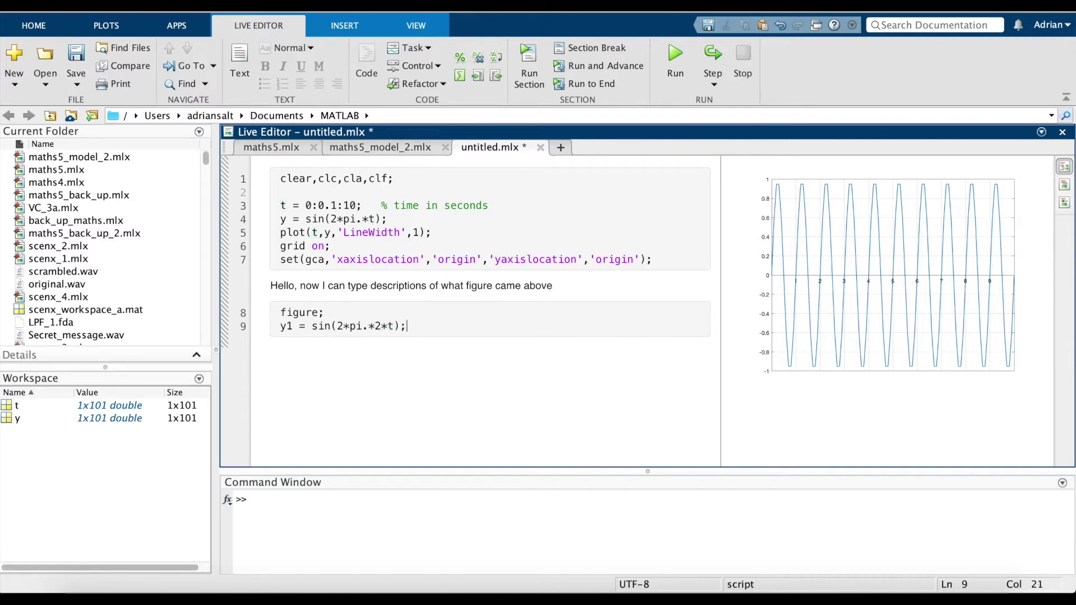
{"action": "key", "text": "Return"}
Reuse line 5's plot command on line 10 to plot y1, and run the script.
{"action": "type", "text": "plot("}
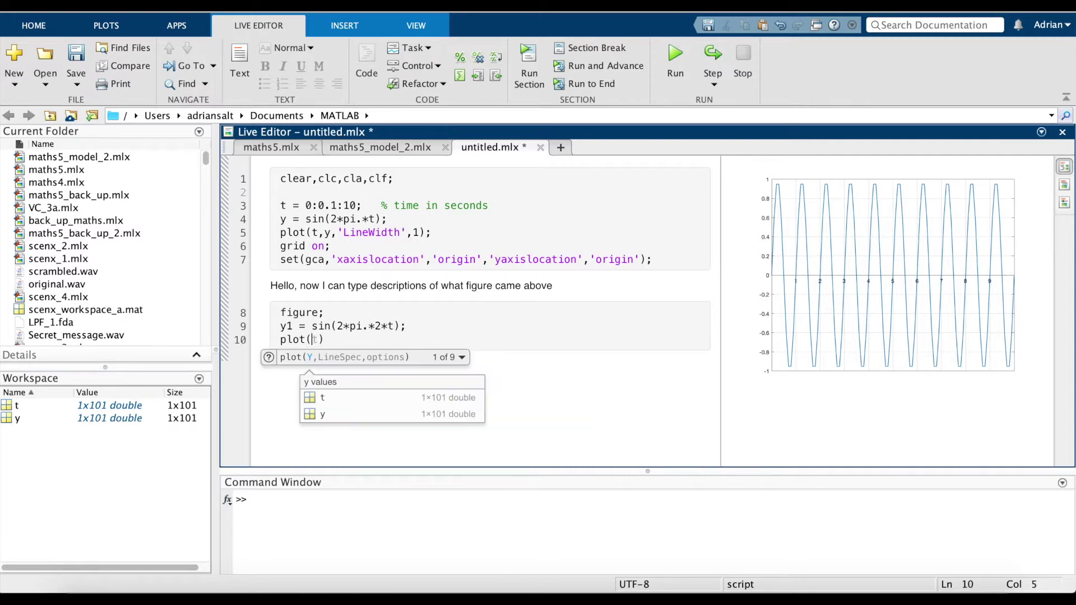
{"action": "left_click", "coordinate": [255, 237]}
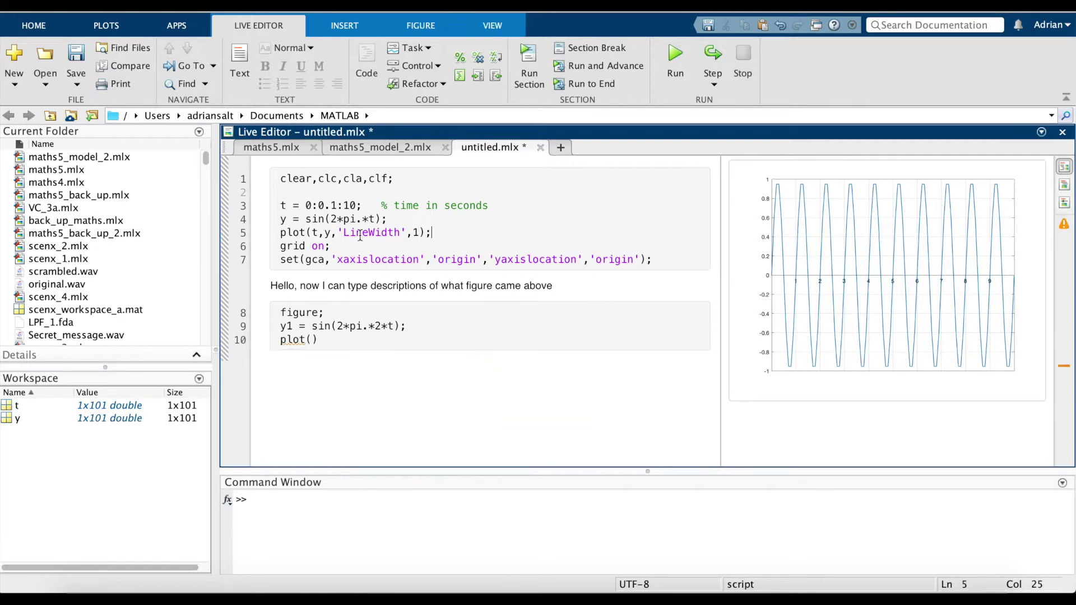
{"action": "key", "text": "ctrl+c"}
{"action": "left_click_drag", "start_coordinate": [320, 339], "coordinate": [272, 339]}
{"action": "key", "text": "ctrl+v"}
{"action": "left_click", "coordinate": [330, 339]}
{"action": "type", "text": "1"}
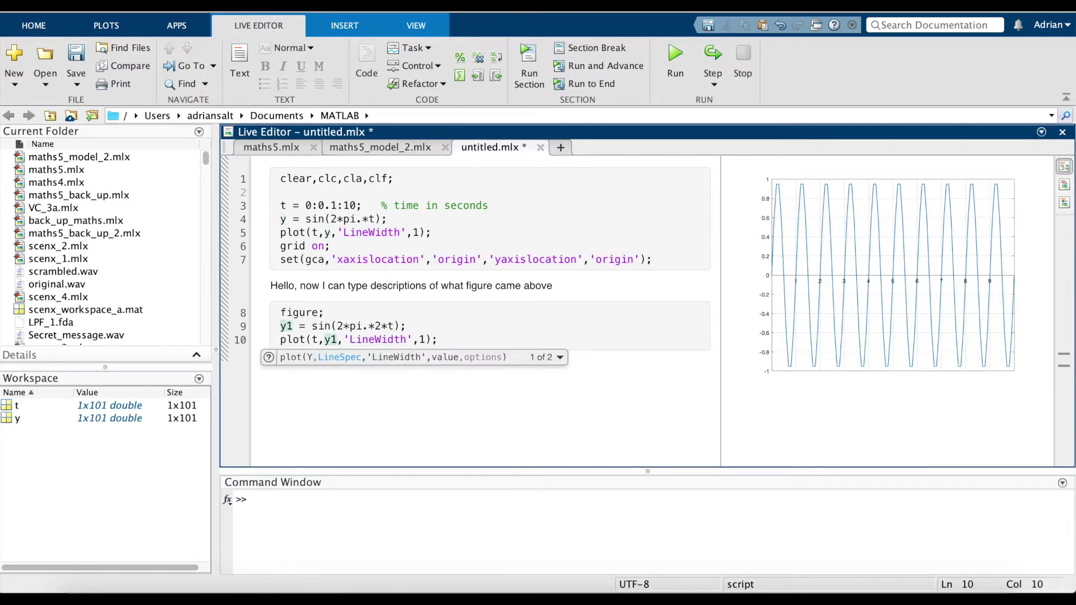
{"action": "key", "text": "F5"}
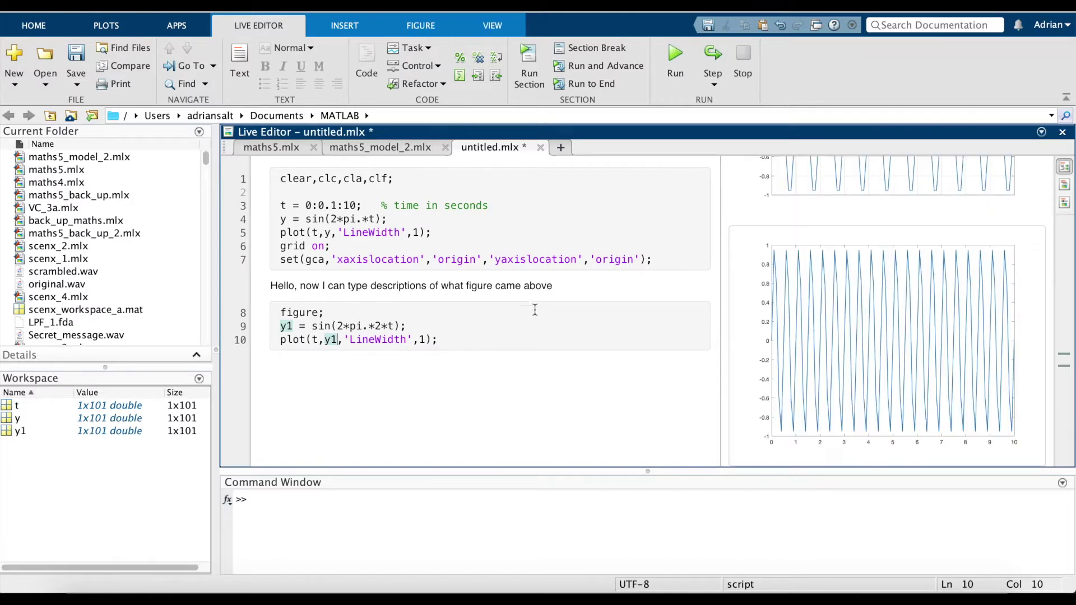
Copy the grid and origin-axes lines below the y1 plot, rerun, and show output inline.
{"action": "left_click_drag", "start_coordinate": [661, 259], "coordinate": [252, 248]}
{"action": "key", "text": "super+c"}
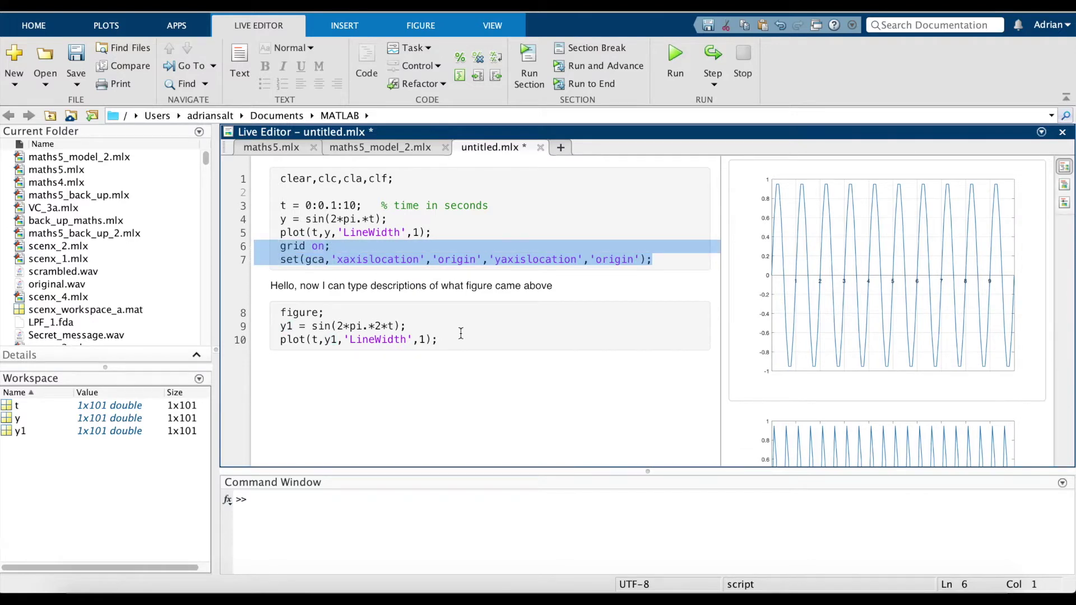
{"action": "left_click", "coordinate": [462, 339]}
{"action": "key", "text": "Return"}
{"action": "key", "text": "super+v"}
{"action": "key", "text": "F5"}
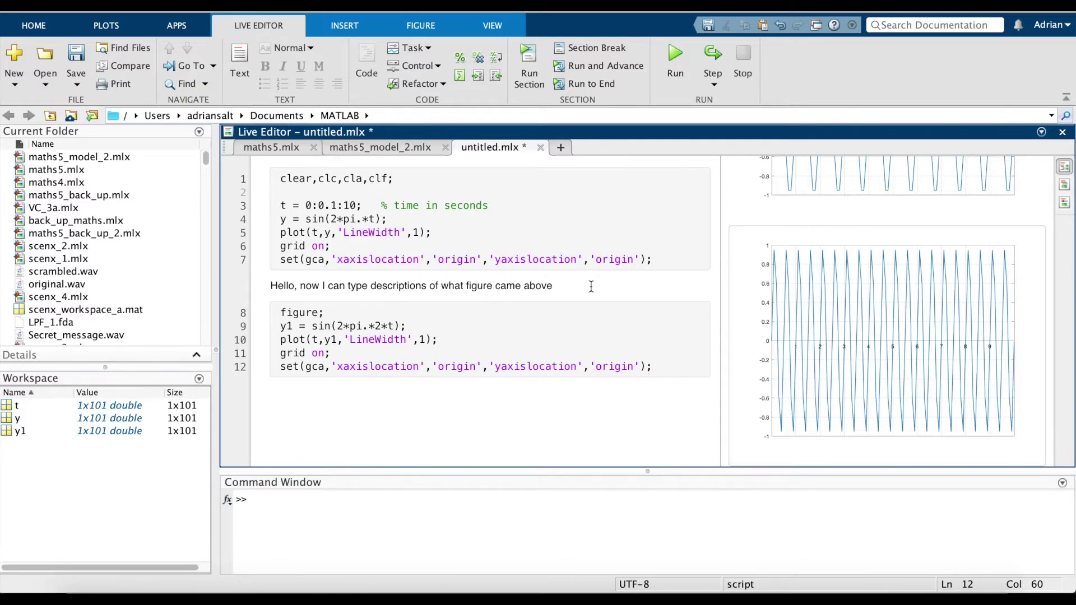
{"action": "left_click", "coordinate": [1065, 203]}
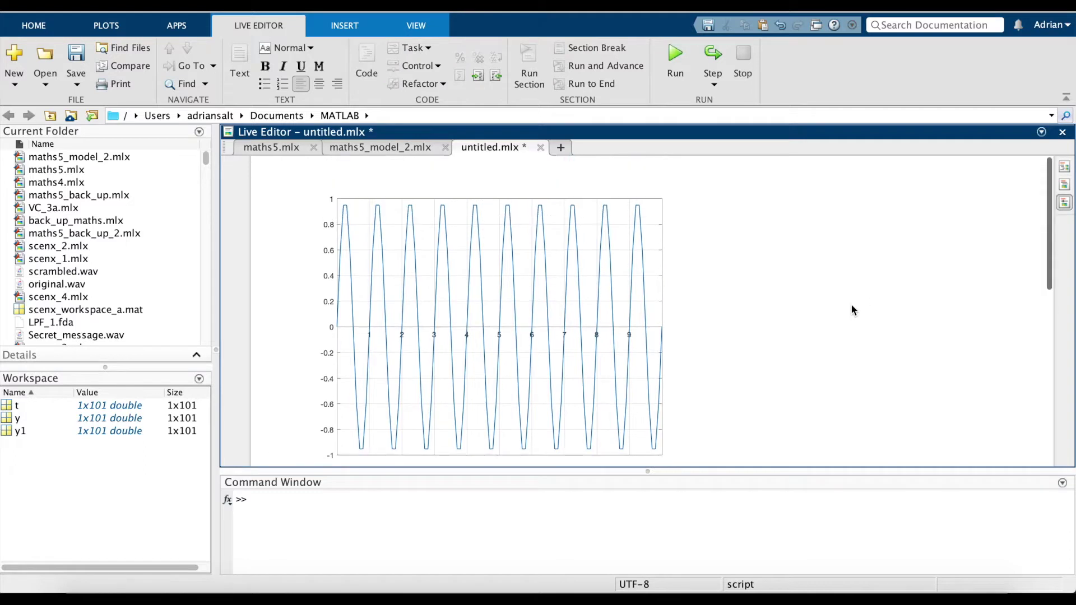
{"action": "scroll", "coordinate": [851, 303], "scroll_direction": "down", "scroll_amount": 1}
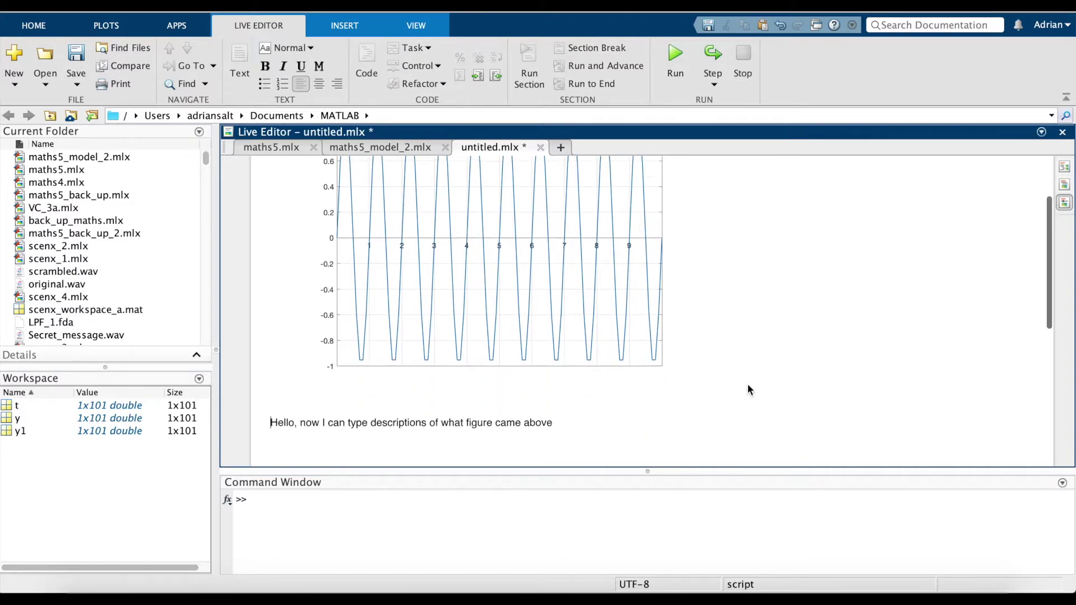
{"action": "scroll", "coordinate": [738, 387], "scroll_direction": "down", "scroll_amount": 5}
{"action": "scroll", "coordinate": [738, 382], "scroll_direction": "down", "scroll_amount": 2}
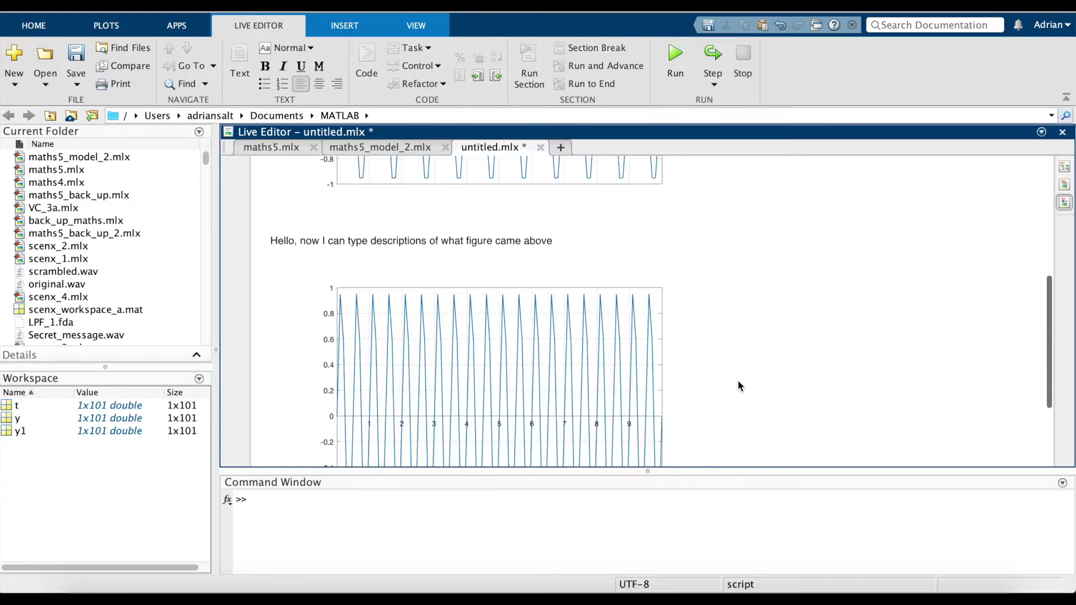
{"action": "scroll", "coordinate": [757, 355], "scroll_direction": "down", "scroll_amount": 3}
{"action": "scroll", "coordinate": [758, 356], "scroll_direction": "up", "scroll_amount": 6}
{"action": "scroll", "coordinate": [758, 354], "scroll_direction": "up", "scroll_amount": 3}
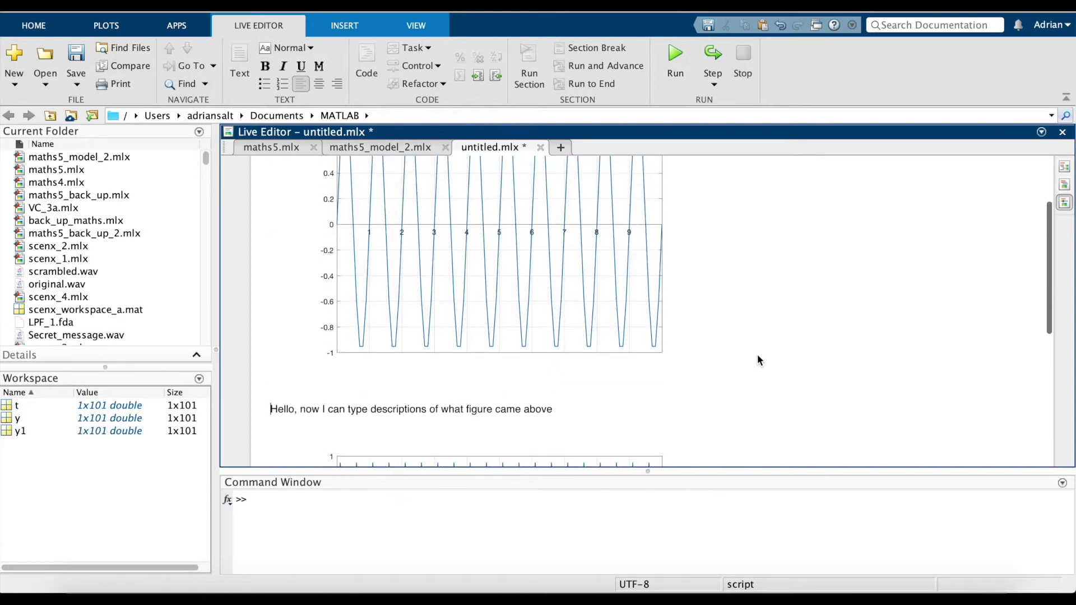
{"action": "scroll", "coordinate": [758, 354], "scroll_direction": "up", "scroll_amount": 1}
{"action": "left_click", "coordinate": [1064, 167]}
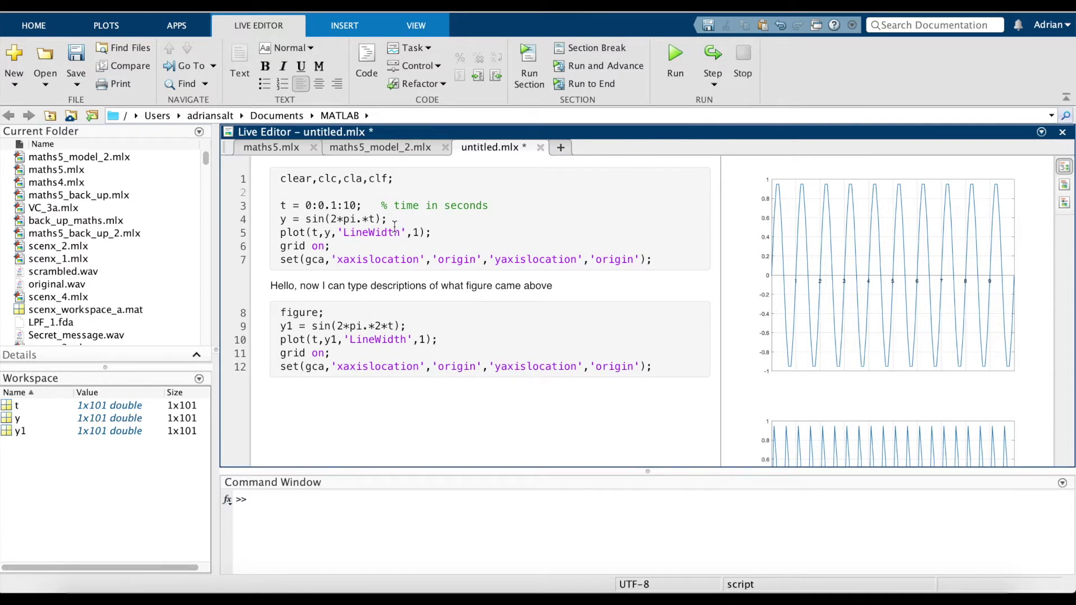
Insert the LaTeX equation f(t) = \sin (2 \pi t) on a new line below the description.
{"action": "left_click", "coordinate": [555, 285]}
{"action": "key", "text": "Return"}
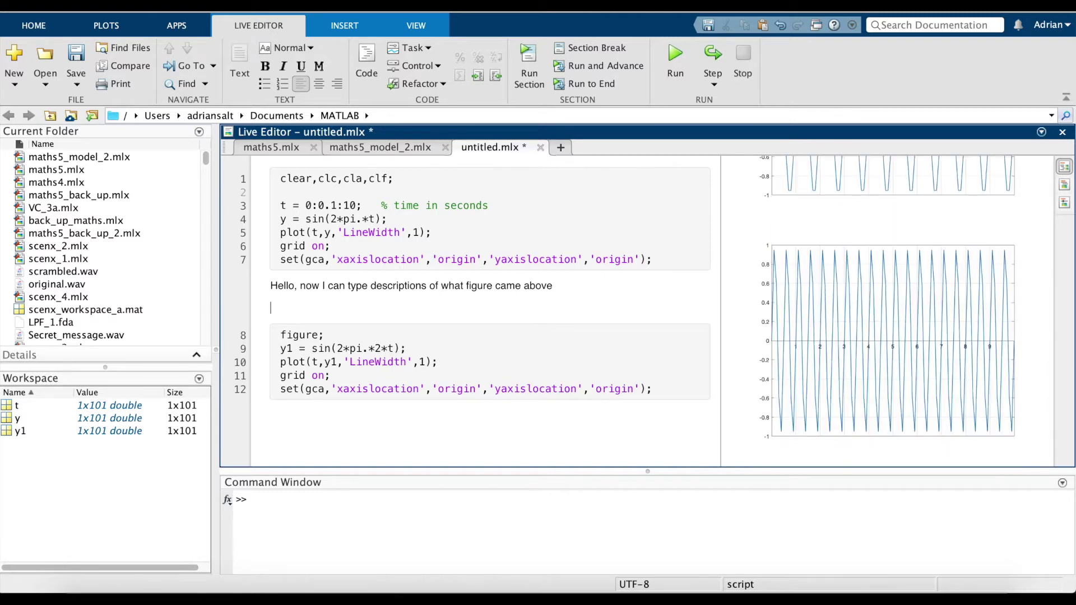
{"action": "key", "text": "ctrl+shift+e"}
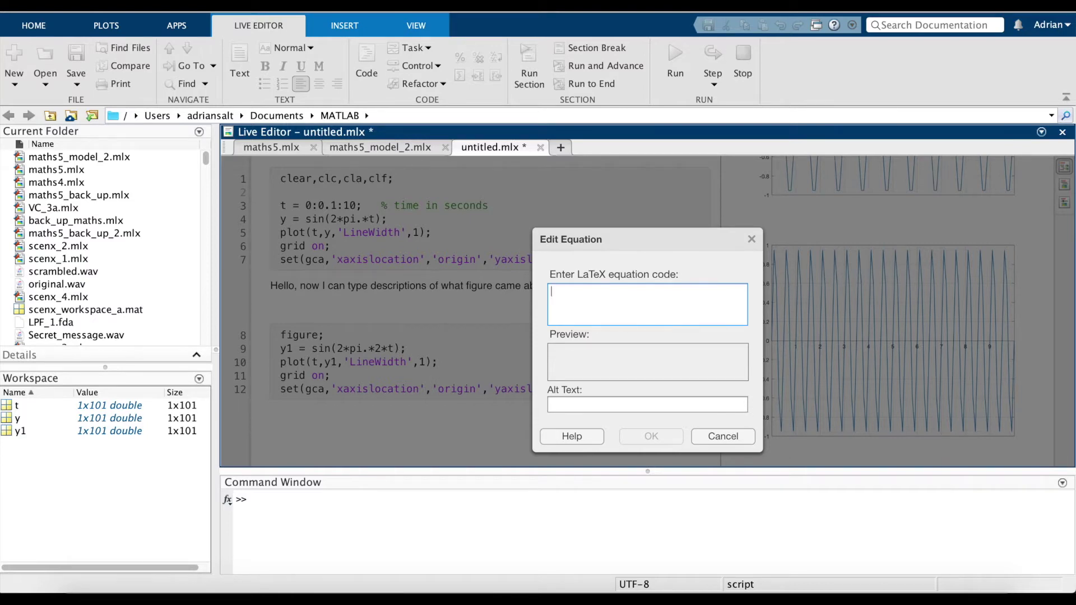
{"action": "type", "text": "y ="}
{"action": "key", "text": "BackSpace"}
{"action": "key", "text": "BackSpace"}
{"action": "key", "text": "BackSpace"}
{"action": "type", "text": "f(t) ="}
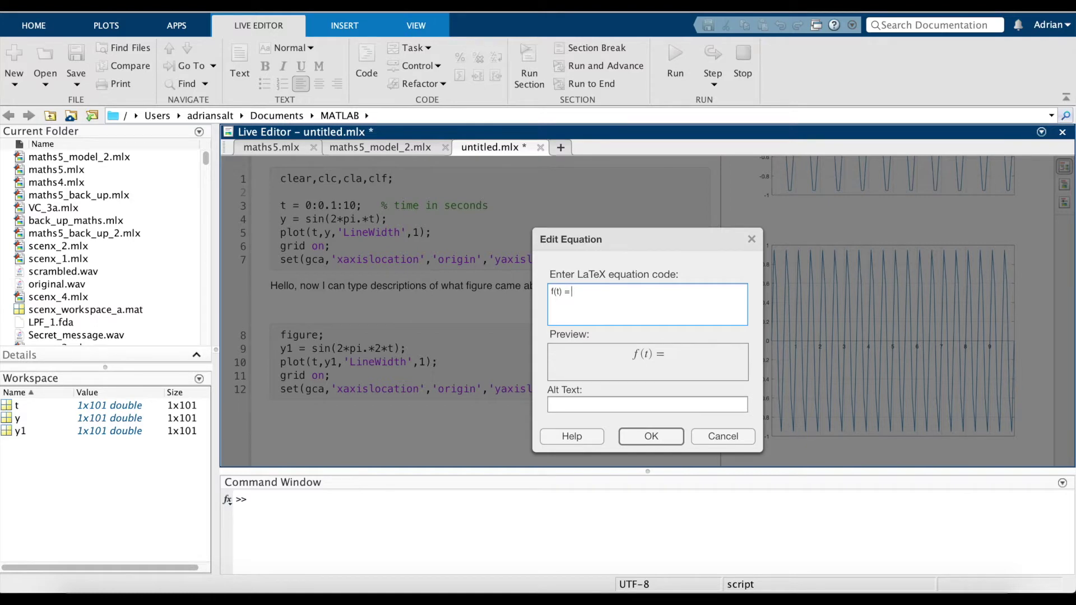
{"action": "type", "text": " sin"}
{"action": "key", "text": "BackSpace"}
{"action": "key", "text": "BackSpace"}
{"action": "key", "text": "BackSpace"}
{"action": "key", "text": "BackSpace"}
{"action": "key", "text": "BackSpace"}
{"action": "type", "text": "\\sin ("}
{"action": "key", "text": "Left"}
{"action": "key", "text": "Right"}
{"action": "type", "text": "2 \\pi t"}
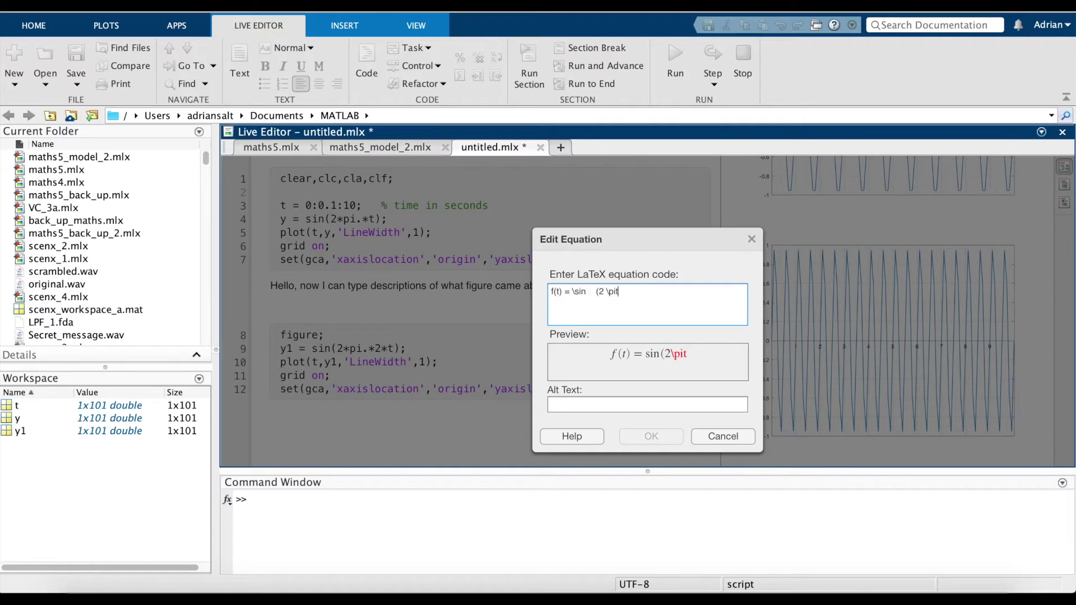
{"action": "key", "text": "BackSpace"}
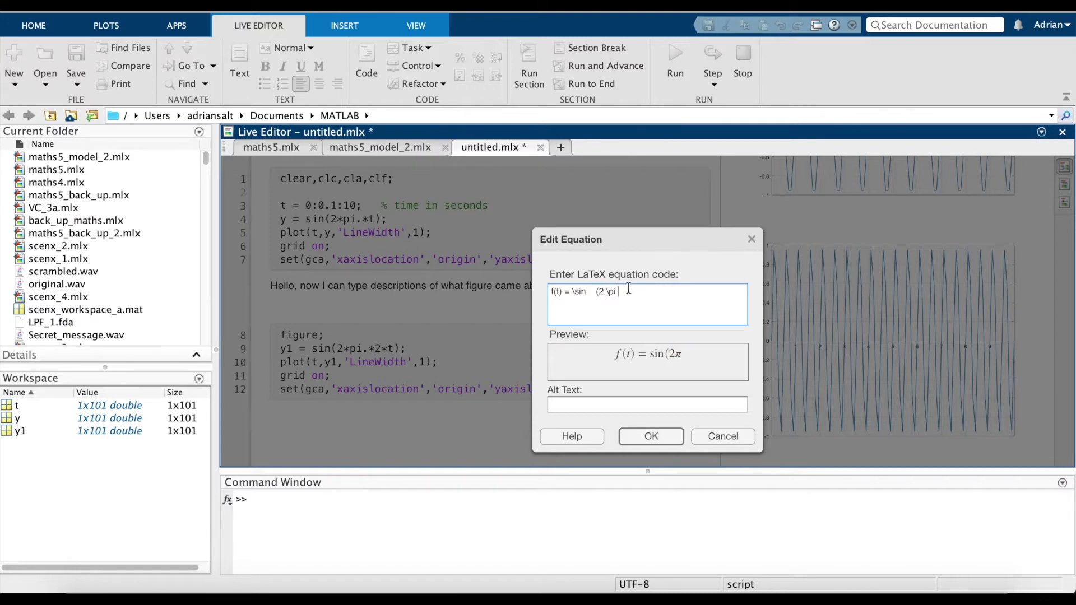
{"action": "type", "text": "t"}
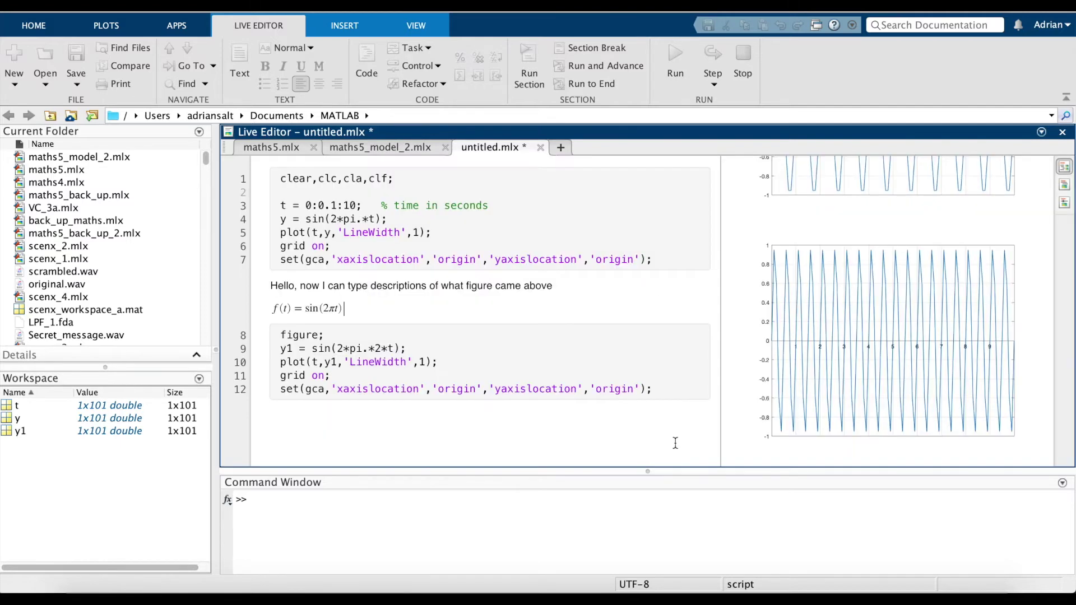
{"action": "left_click", "coordinate": [672, 440]}
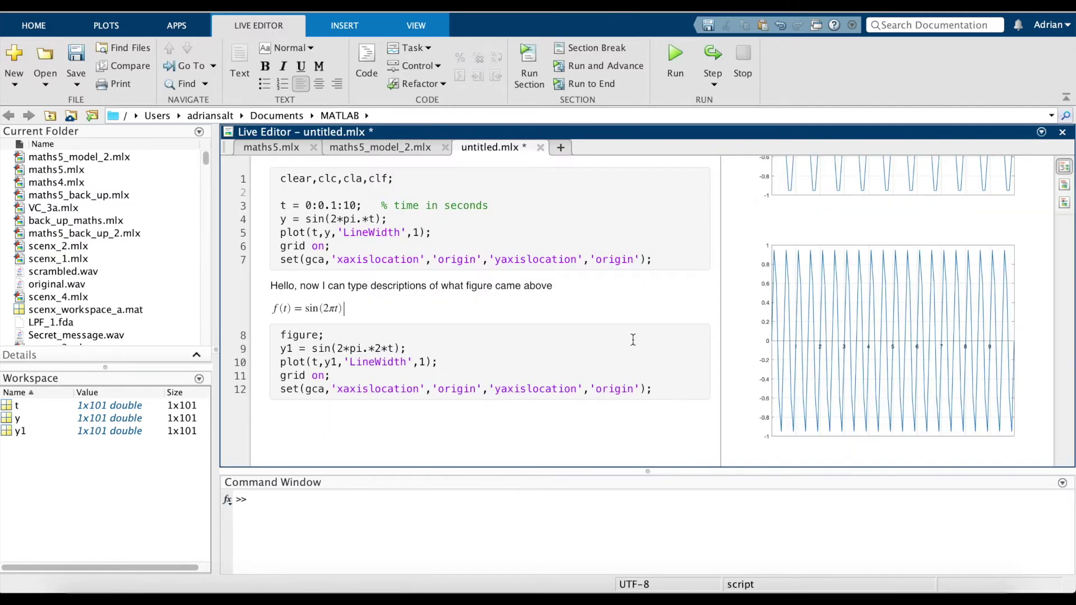
Compare Heading 1 and Heading 3 on the equation line, settling on Heading 3.
{"action": "left_click", "coordinate": [579, 317]}
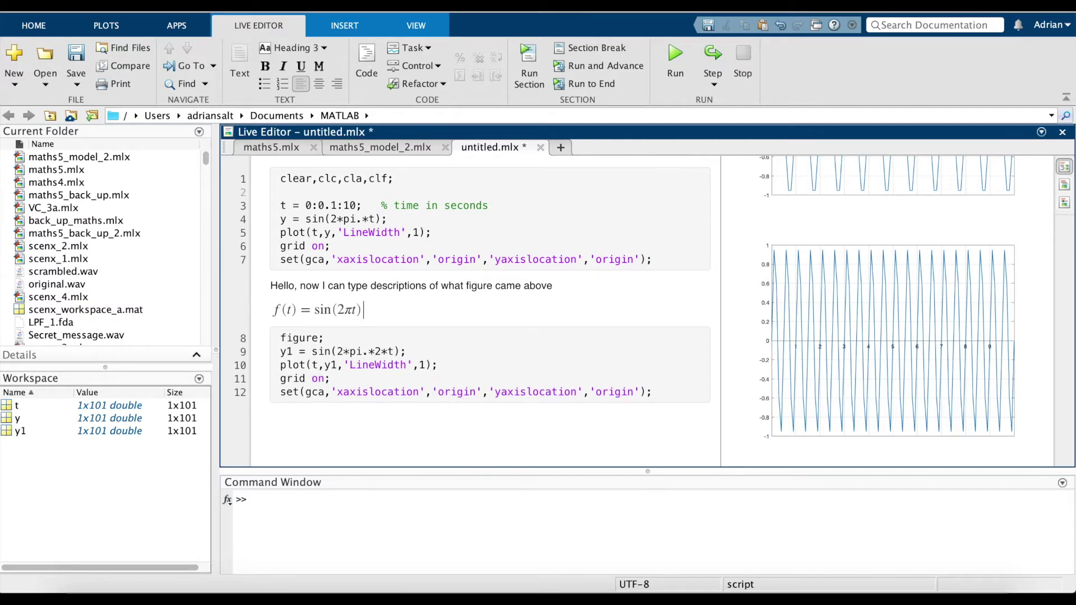
{"action": "key", "text": "ctrl+alt+1"}
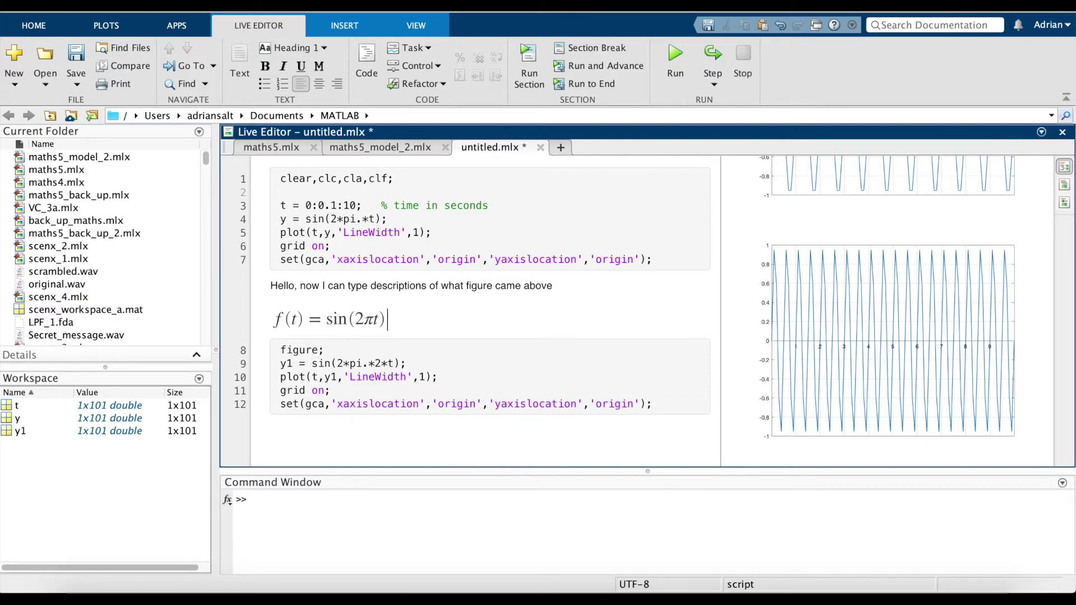
{"action": "key", "text": "ctrl+alt+3"}
{"action": "key", "text": "ctrl+alt+1"}
{"action": "key", "text": "ctrl+alt+3"}
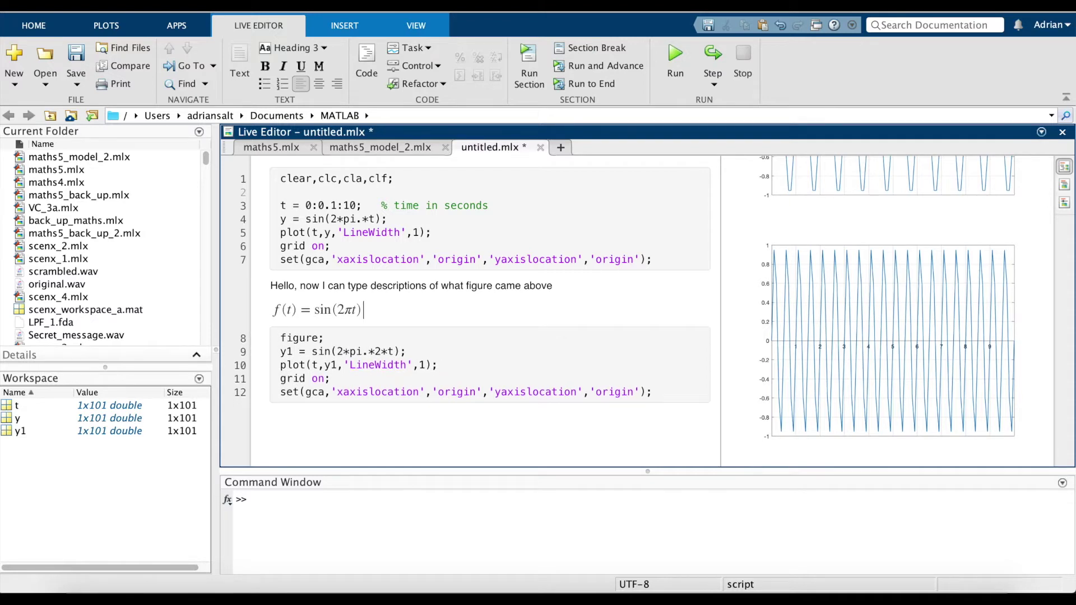
{"action": "key", "text": "ctrl+alt+1"}
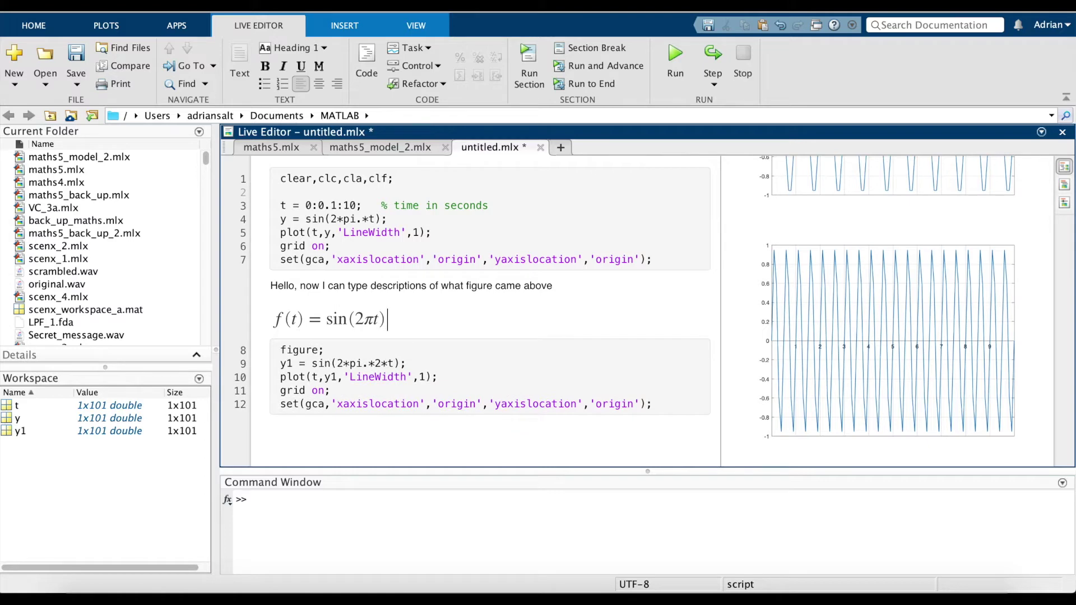
{"action": "key", "text": "ctrl+alt+3"}
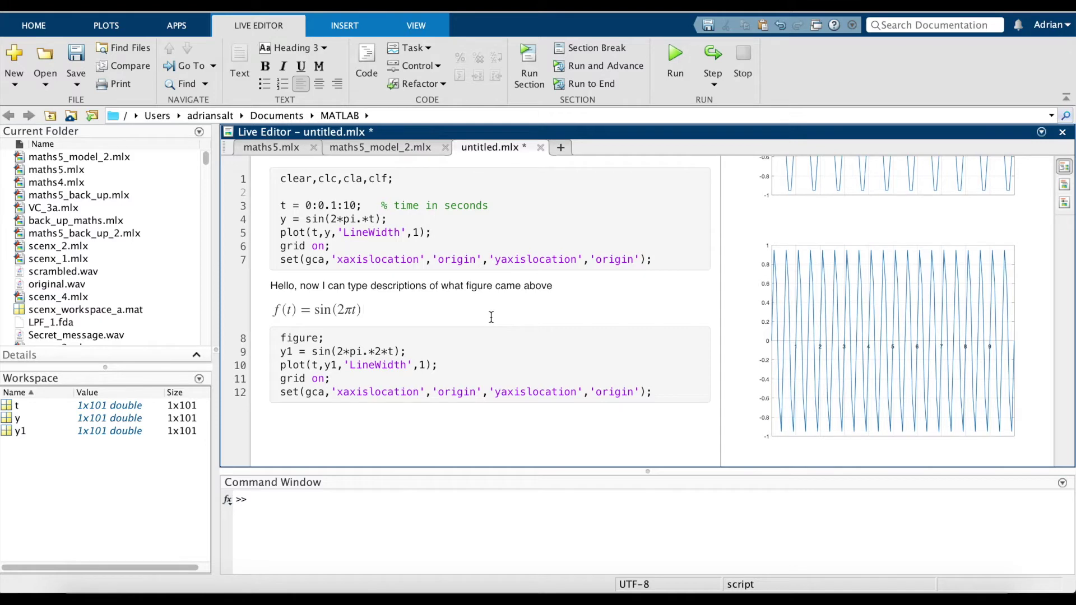
Preview the script with code hidden, then return to output on the right.
{"action": "left_click", "coordinate": [1066, 204]}
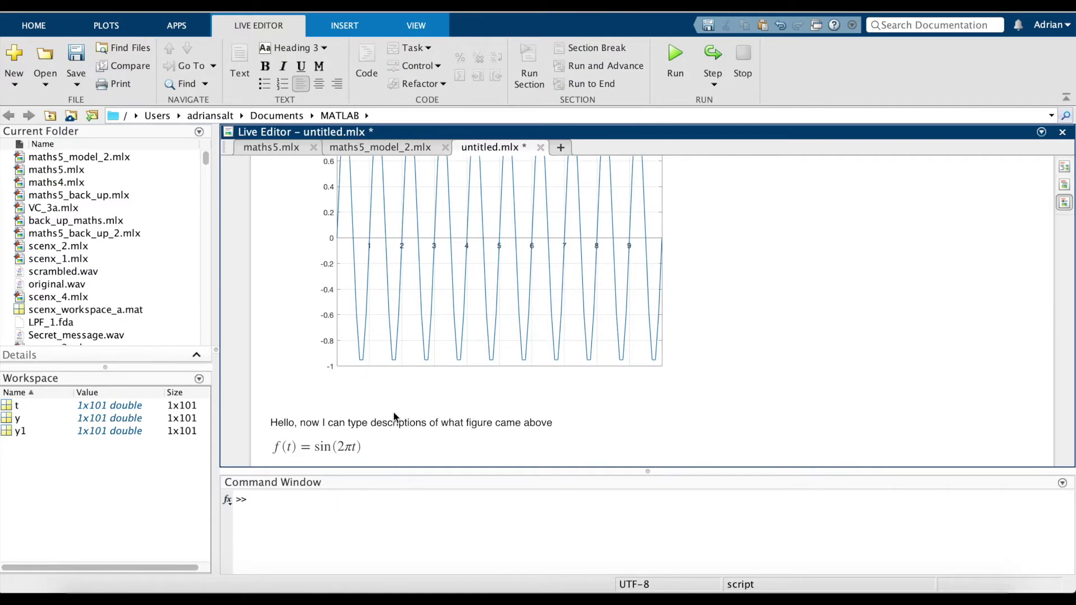
{"action": "scroll", "coordinate": [442, 445], "scroll_direction": "down", "scroll_amount": 1}
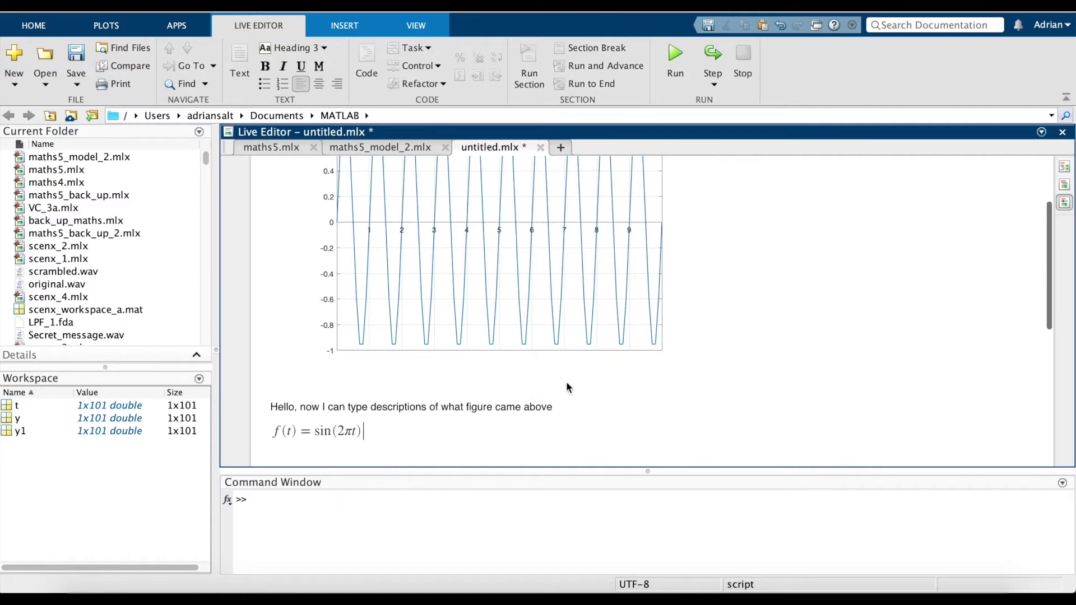
{"action": "scroll", "coordinate": [566, 381], "scroll_direction": "up", "scroll_amount": 2}
{"action": "scroll", "coordinate": [566, 381], "scroll_direction": "down", "scroll_amount": 4}
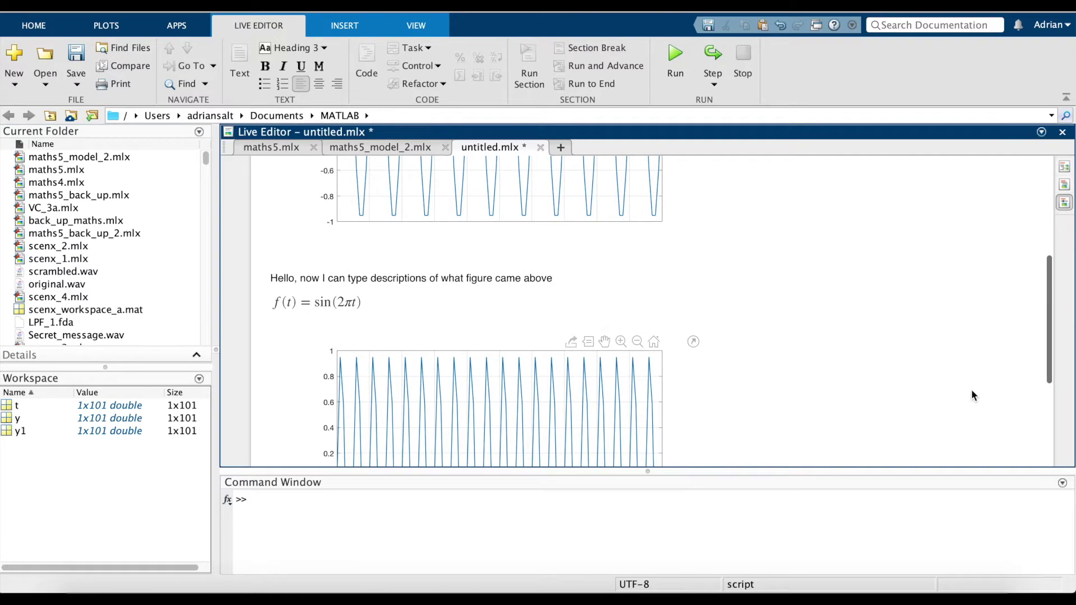
{"action": "scroll", "coordinate": [972, 396], "scroll_direction": "down", "scroll_amount": 3}
{"action": "scroll", "coordinate": [699, 298], "scroll_direction": "up", "scroll_amount": 2}
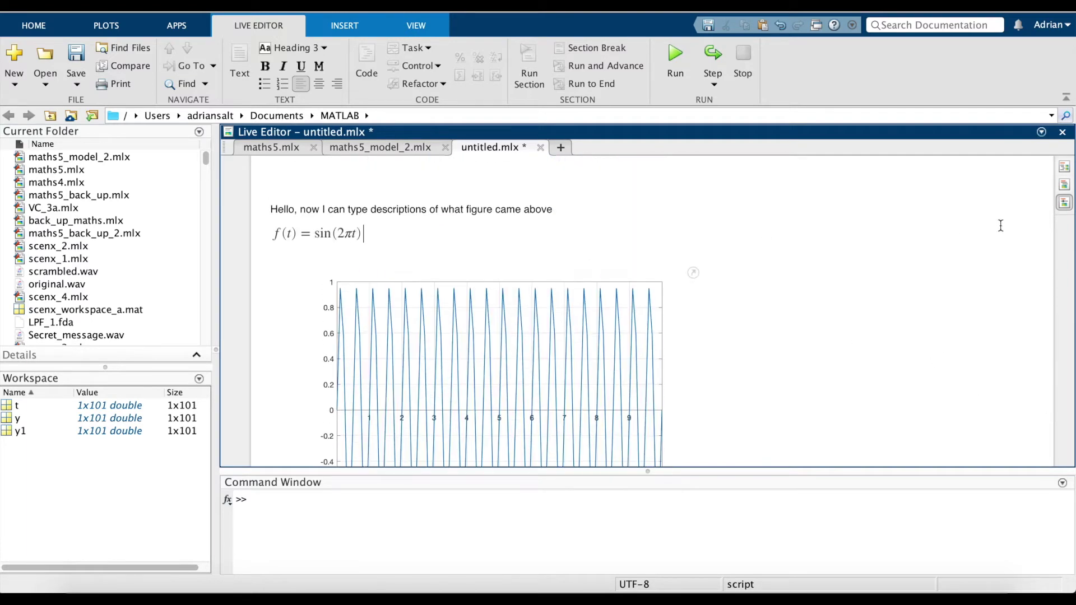
{"action": "left_click", "coordinate": [1064, 166]}
{"action": "left_click", "coordinate": [353, 317]}
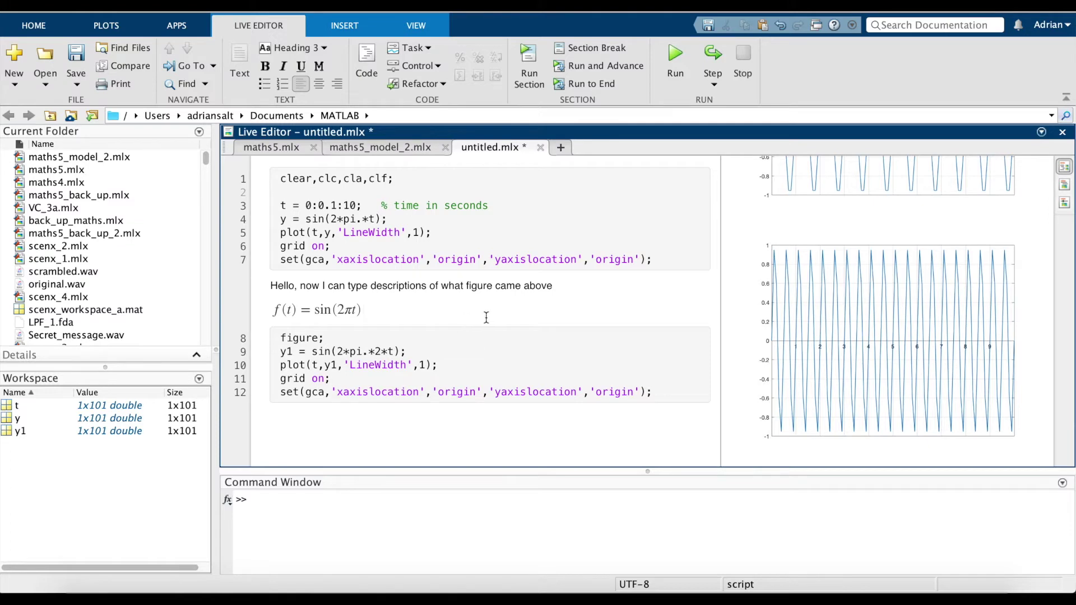
Insert the LaTeX equation \frac{2\pi}{t} on a new line below the sine equation.
{"action": "key", "text": "Return"}
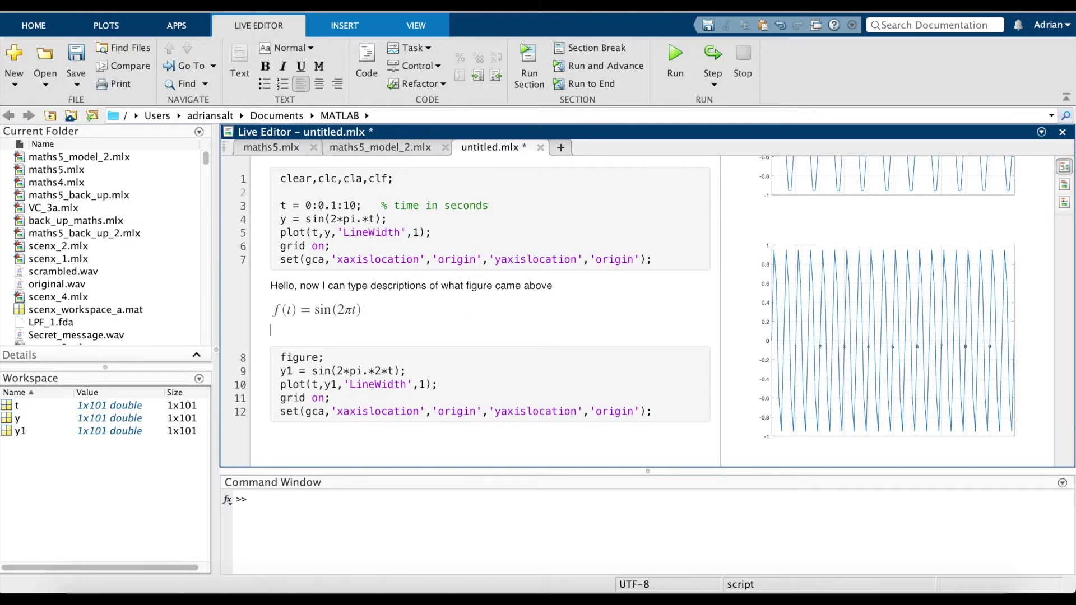
{"action": "key", "text": "super+shift+e"}
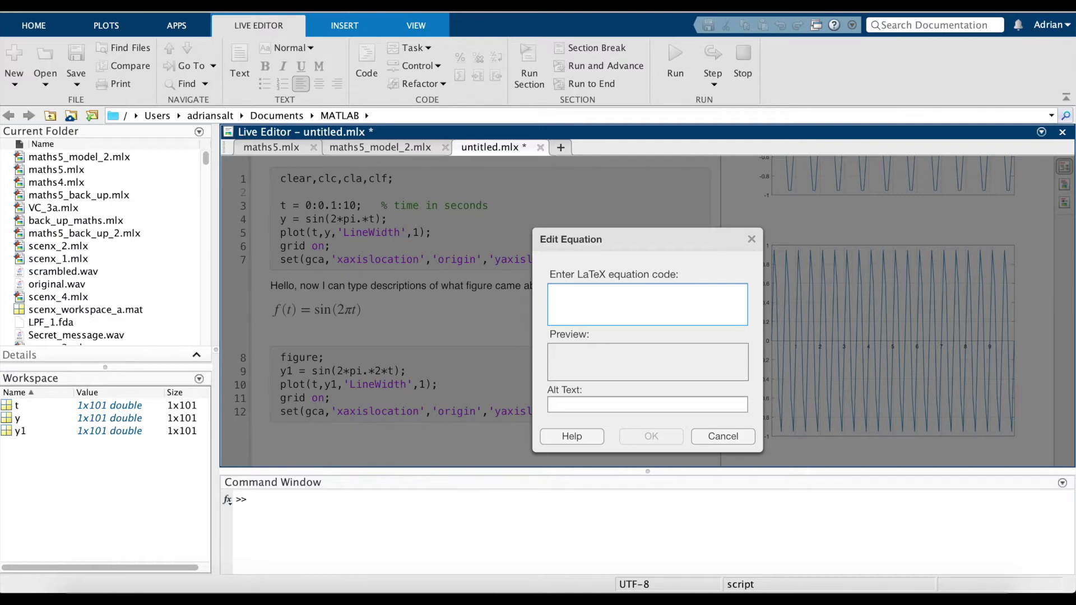
{"action": "type", "text": "5/4"}
{"action": "key", "text": "ctrl+a"}
{"action": "key", "text": "BackSpace"}
{"action": "type", "text": "\\frac{}{}"}
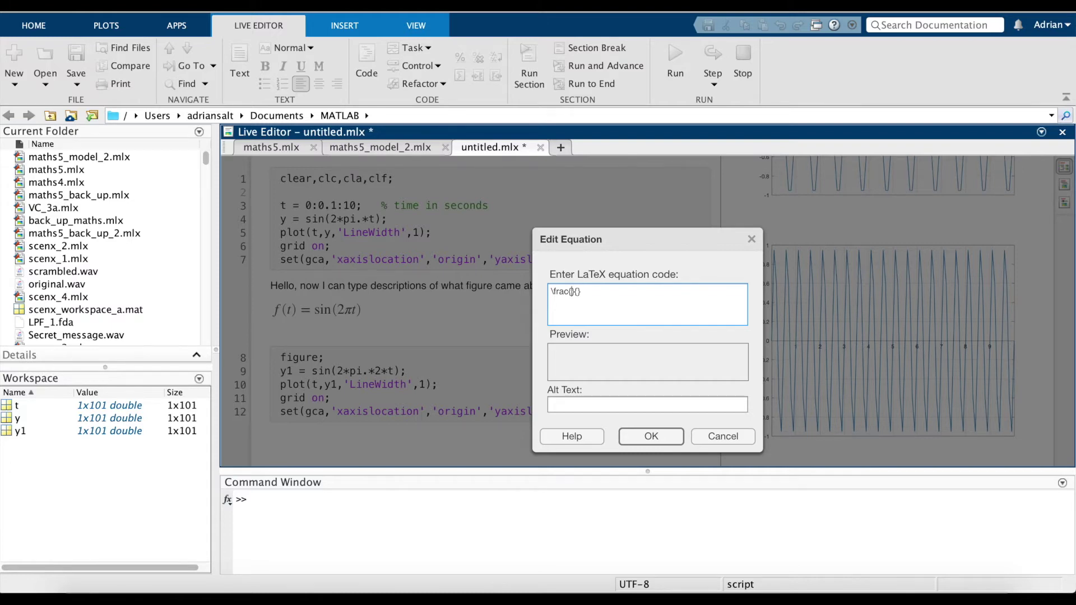
{"action": "type", "text": "2\\pi}{t"}
{"action": "left_click", "coordinate": [644, 434]}
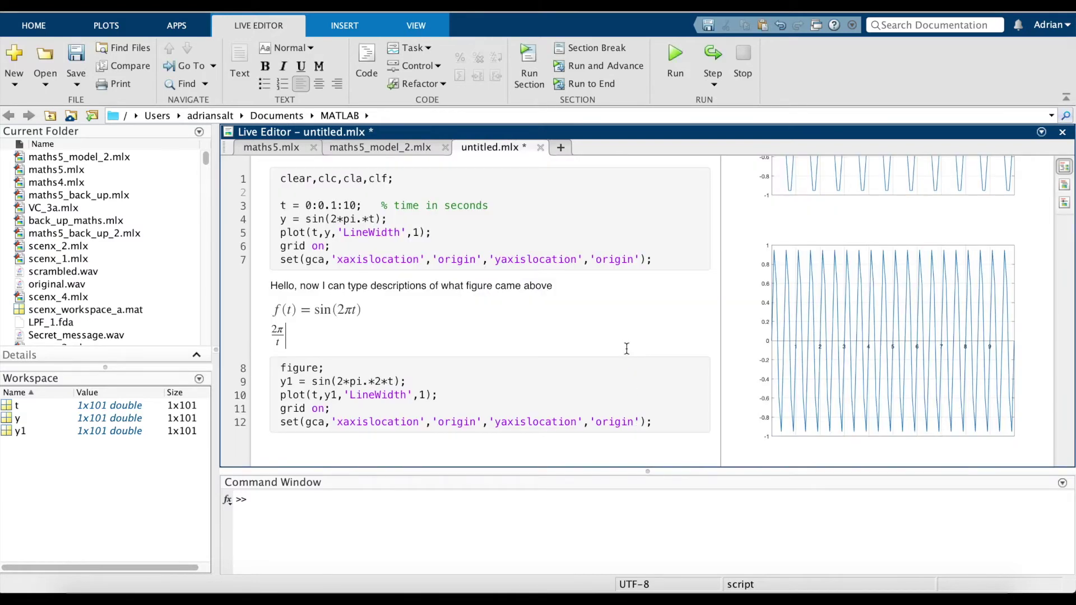
Copy the f(t) = sin(2πt) LaTeX into a new equation on the line below 2π/t.
{"action": "key", "text": "Return"}
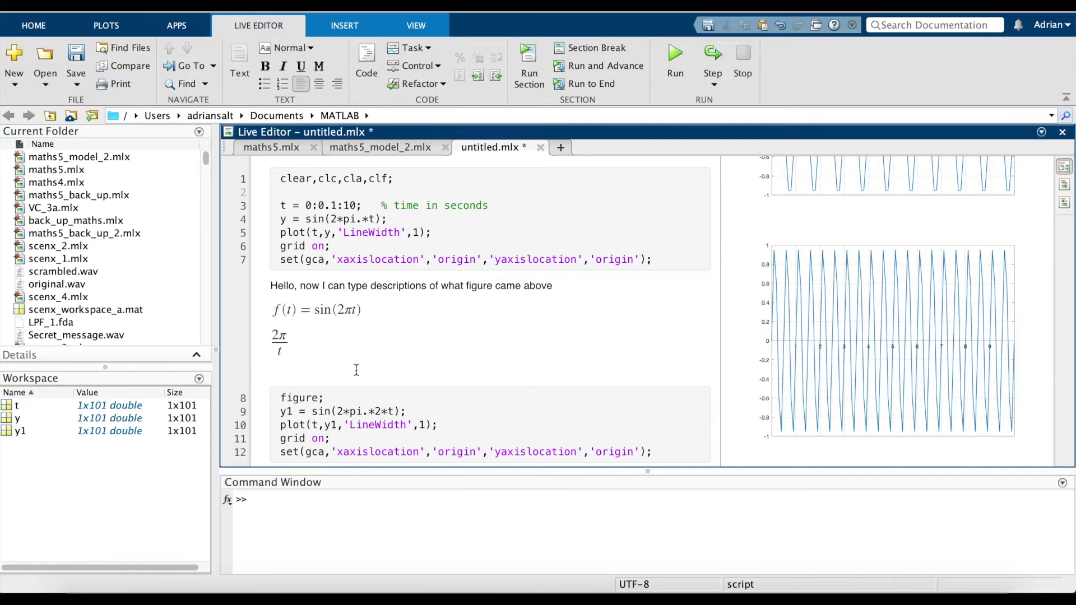
{"action": "double_click", "coordinate": [317, 309]}
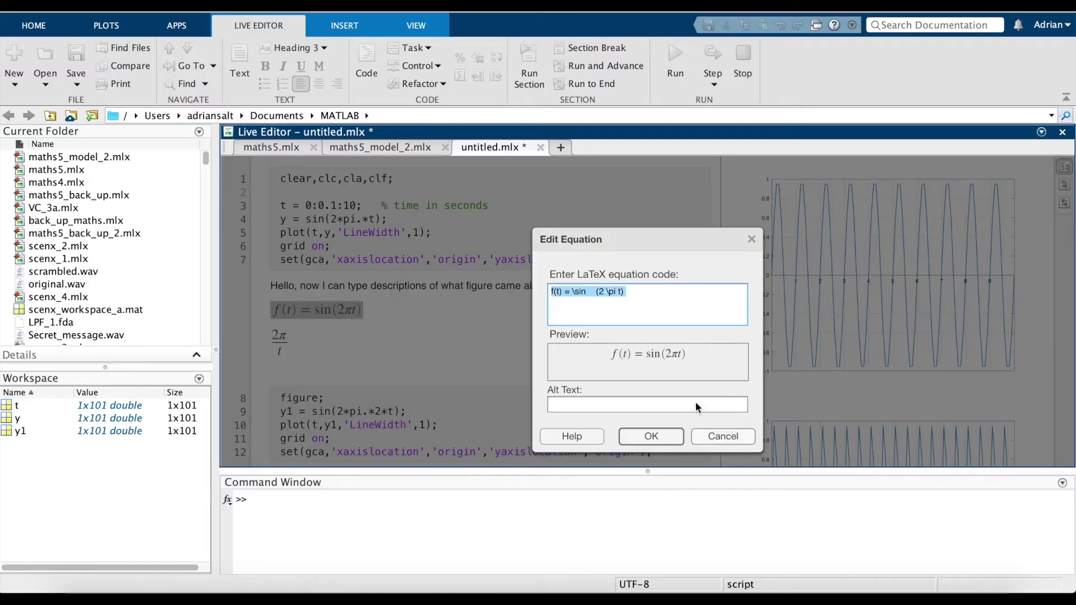
{"action": "left_click", "coordinate": [720, 436]}
{"action": "left_click", "coordinate": [488, 375]}
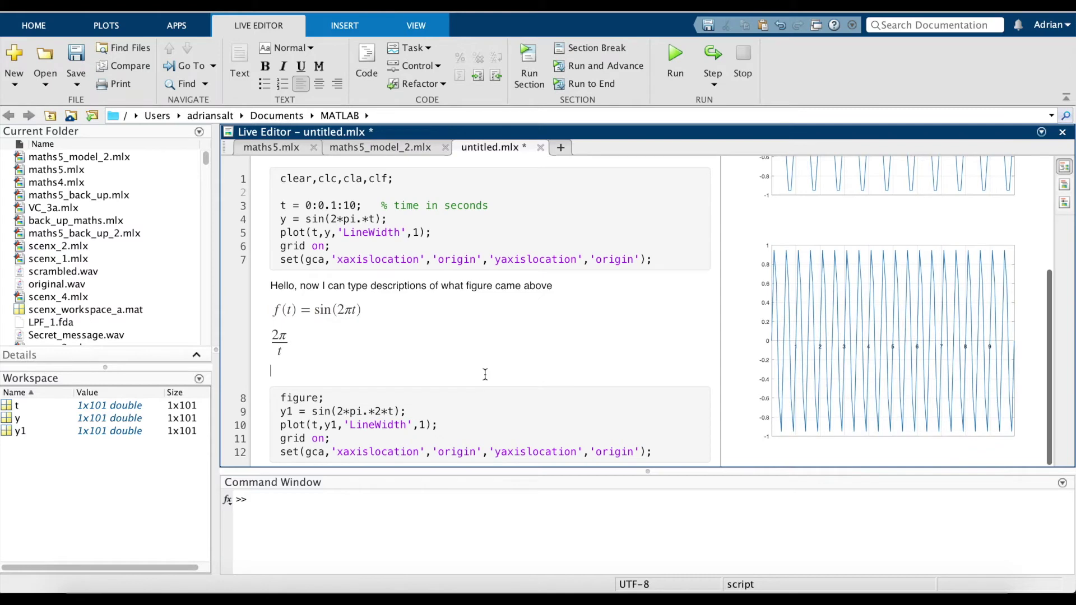
{"action": "key", "text": "ctrl+shift+e"}
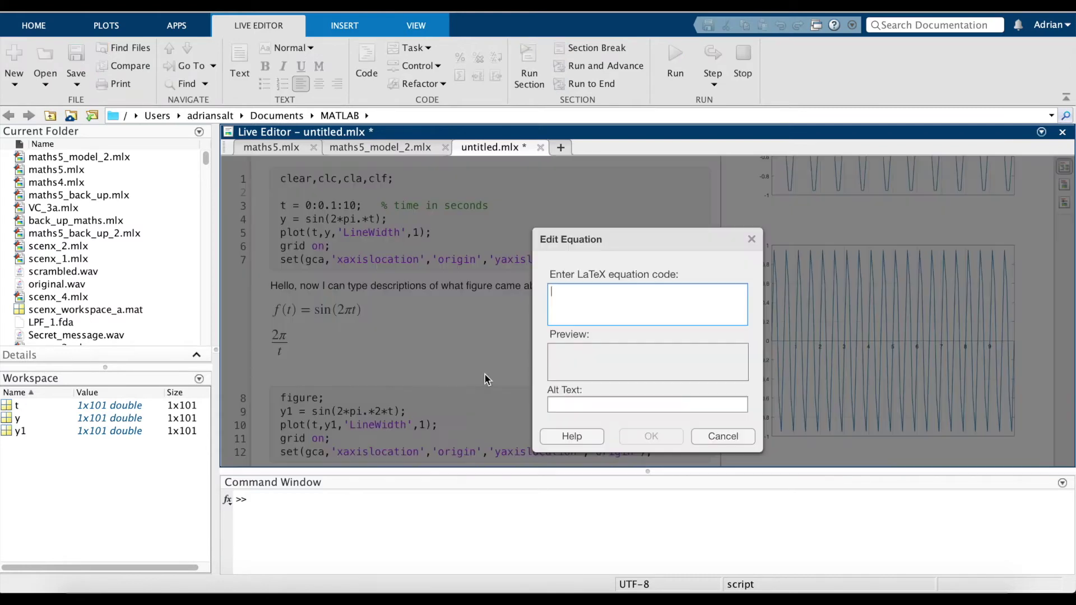
{"action": "type", "text": "f(t) = \\sin    (2 \\pi t)"}
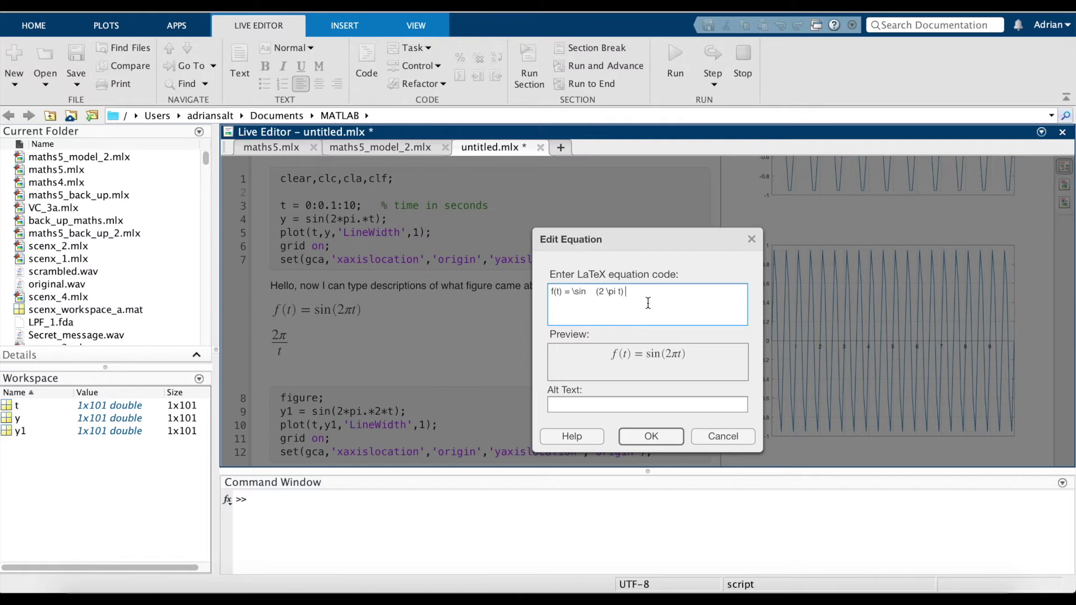
{"action": "left_click", "coordinate": [654, 434]}
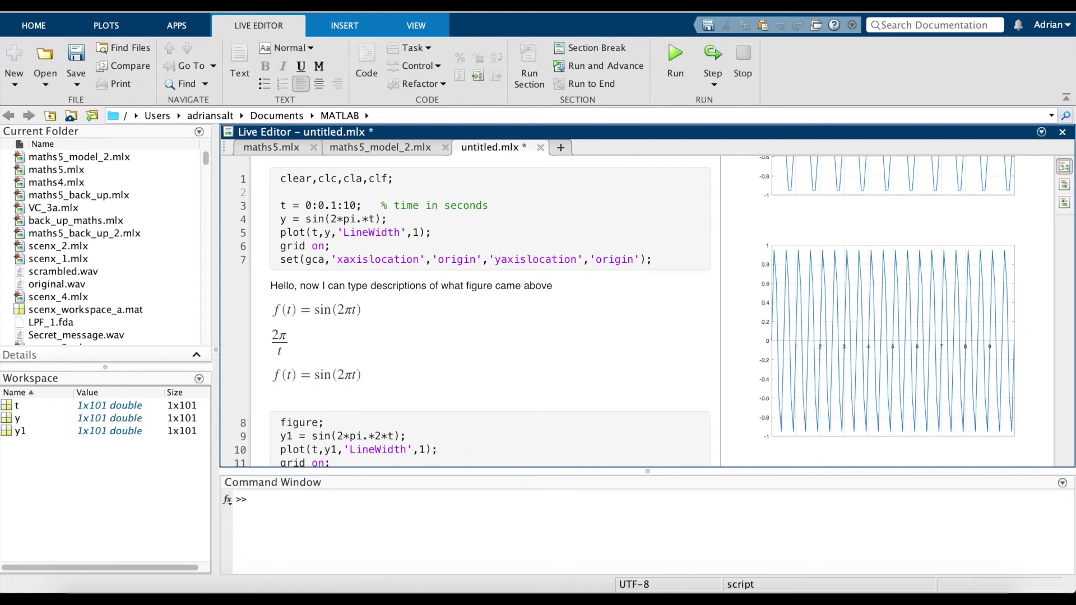
{"action": "key", "text": "ctrl+shift+l"}
{"action": "type", "text": "\\f"}
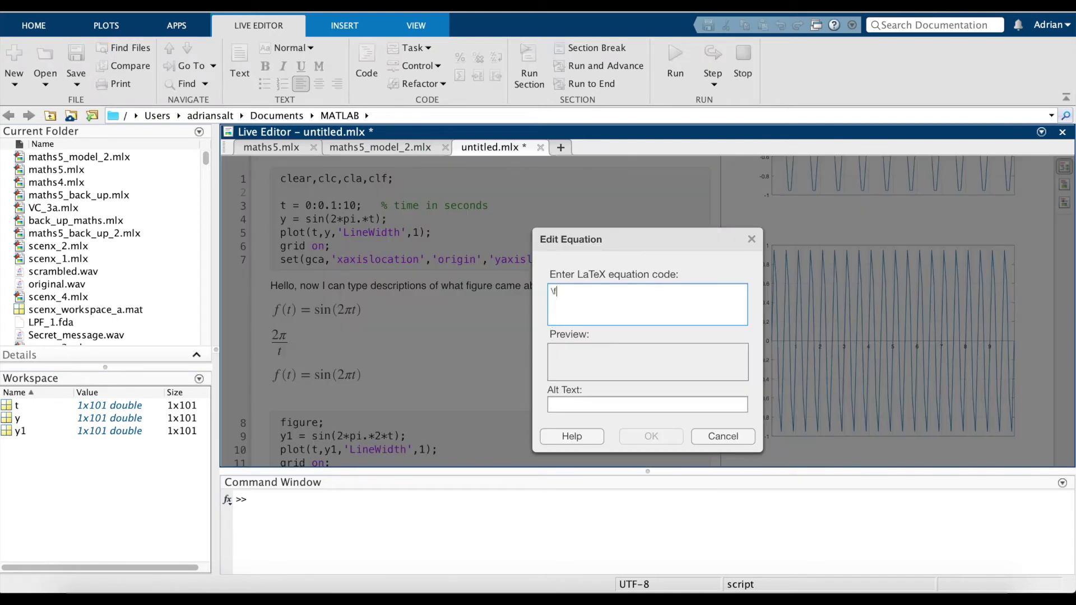
{"action": "type", "text": "rac{}{}"}
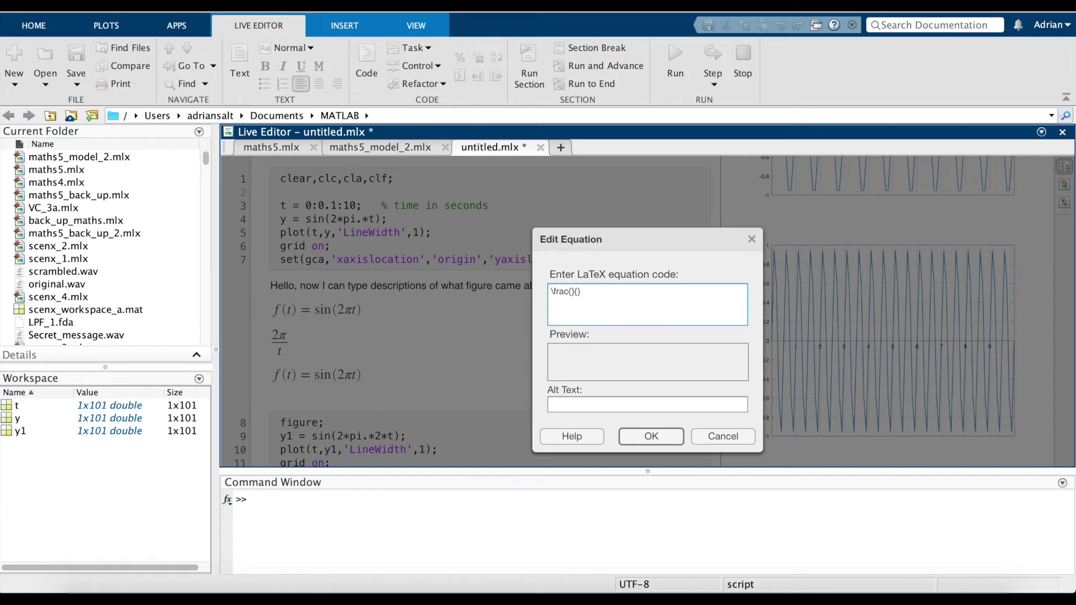
{"action": "type", "text": "4 \\pit"}
{"action": "key", "text": "Left"}
{"action": "key", "text": "Left"}
{"action": "key", "text": "Left"}
{"action": "key", "text": "Left"}
{"action": "type", "text": "("}
{"action": "key", "text": "Right"}
{"action": "key", "text": "Right"}
{"action": "key", "text": "Right"}
{"action": "type", "text": ")^2"}
{"action": "left_click", "coordinate": [614, 292]}
{"action": "type", "text": "e"}
{"action": "type", "text": "^"}
{"action": "type", "text": "{}"}
{"action": "type", "text": "5"}
{"action": "type", "text": " \\"}
{"action": "type", "text": "cos"}
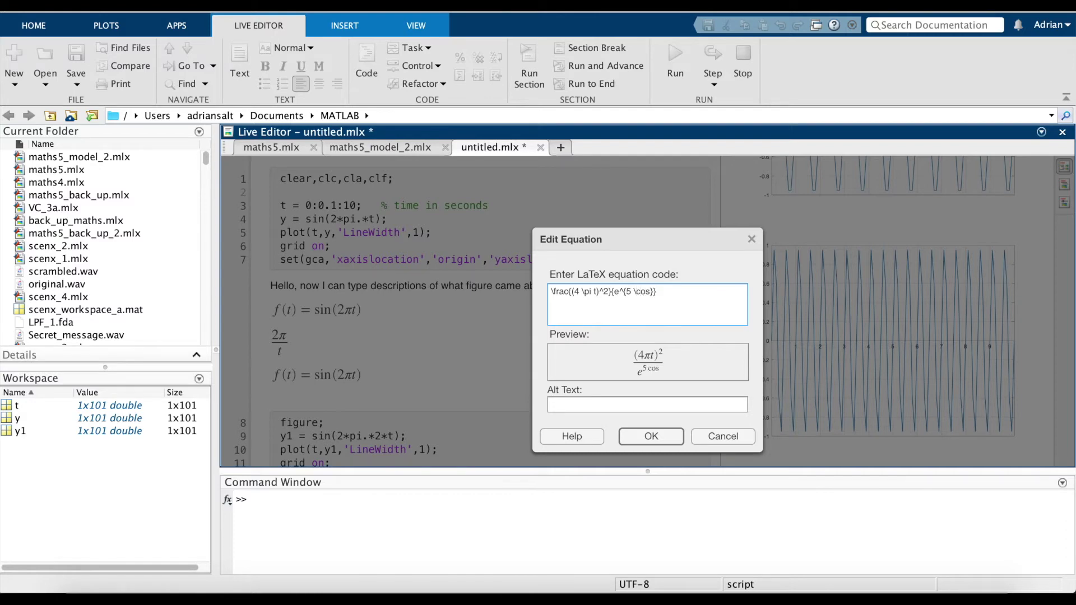
{"action": "type", "text": "(7 \\pi t"}
{"action": "left_click", "coordinate": [705, 300]}
{"action": "key", "text": "super+a"}
{"action": "key", "text": "super+c"}
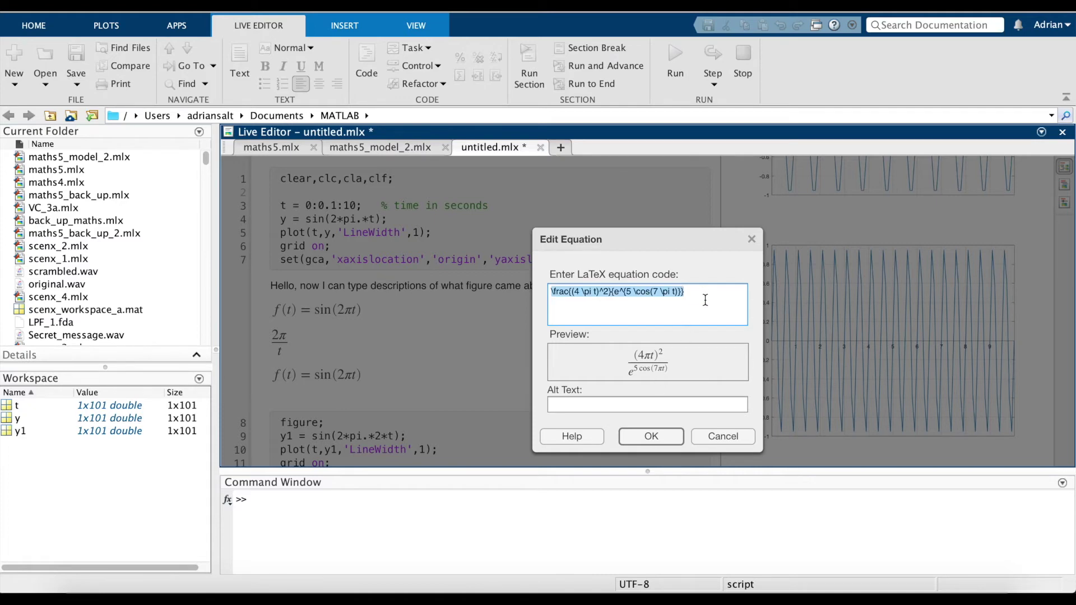
{"action": "left_click", "coordinate": [651, 436]}
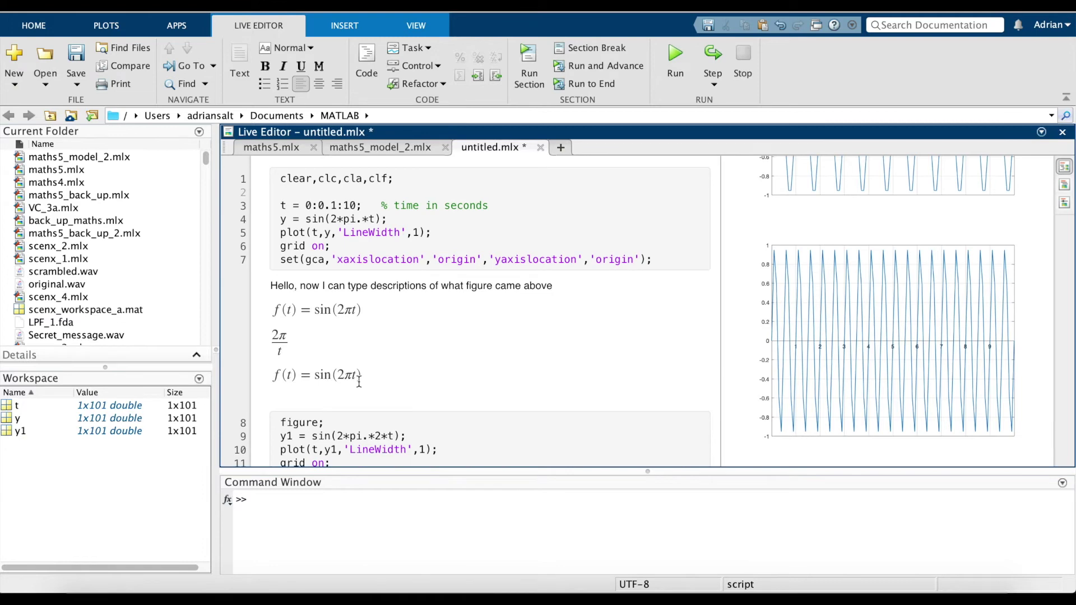
In the third equation, replace the 2πt sine argument with the pasted fraction, wrapped in \left( … \right).
{"action": "double_click", "coordinate": [342, 378]}
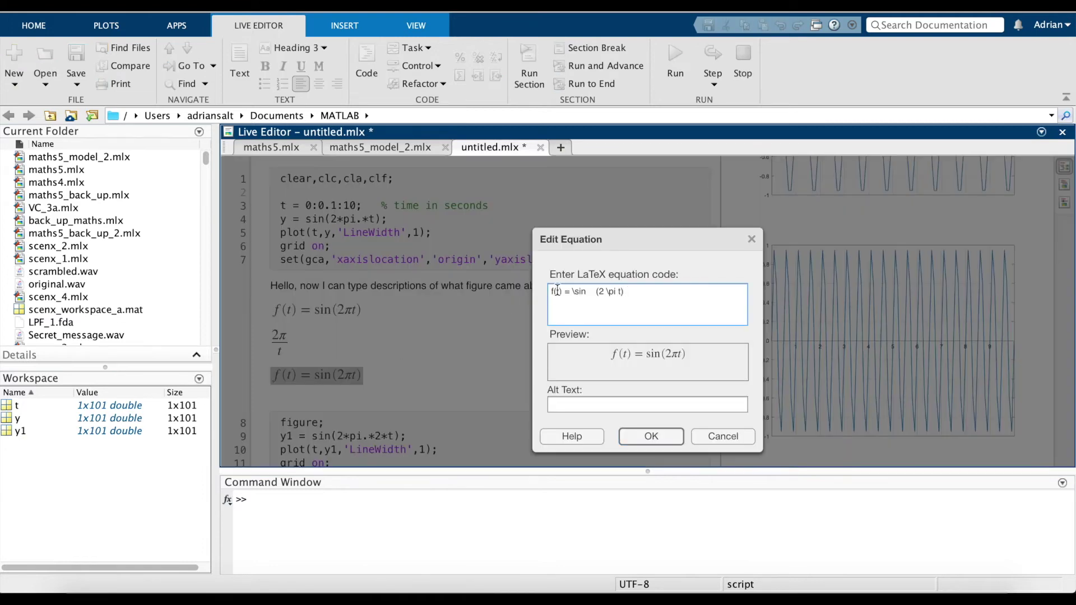
{"action": "left_click_drag", "start_coordinate": [597, 292], "coordinate": [620, 294]}
{"action": "key", "text": "BackSpace"}
{"action": "key", "text": "super+v"}
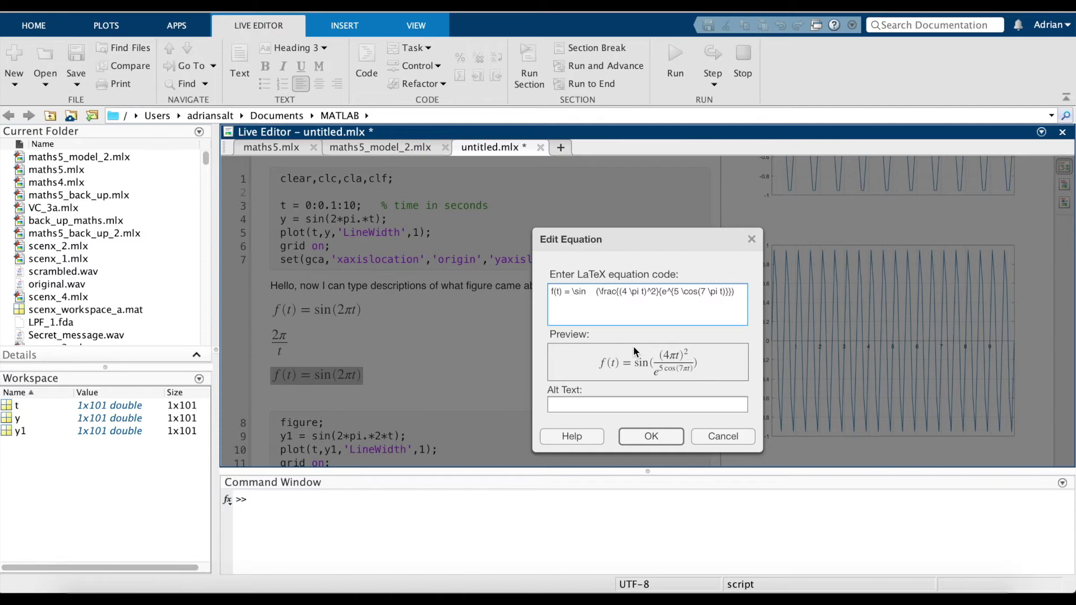
{"action": "left_click", "coordinate": [599, 292]}
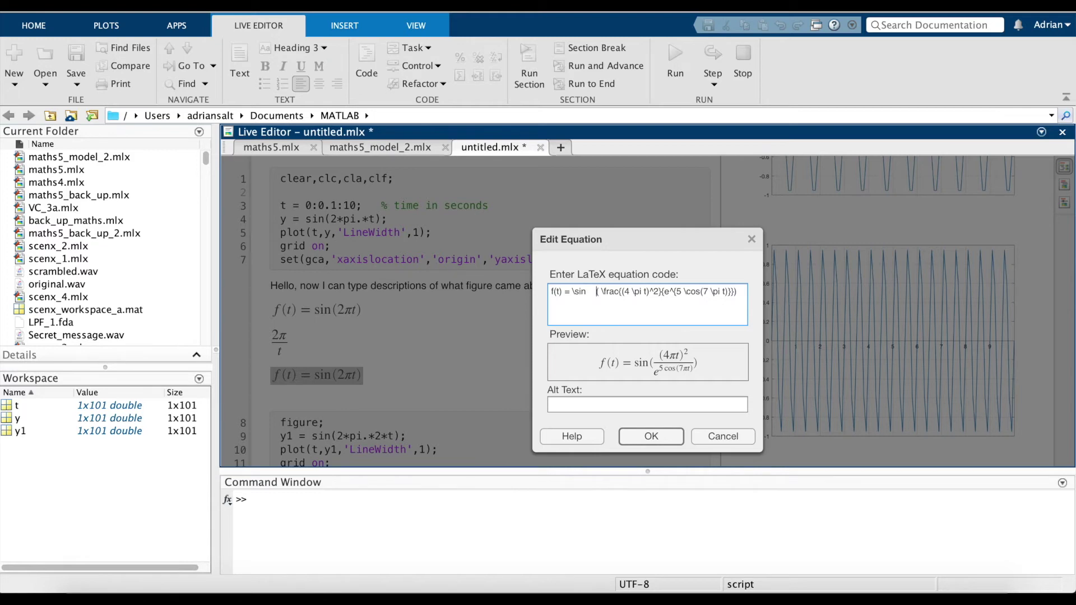
{"action": "type", "text": "\\"}
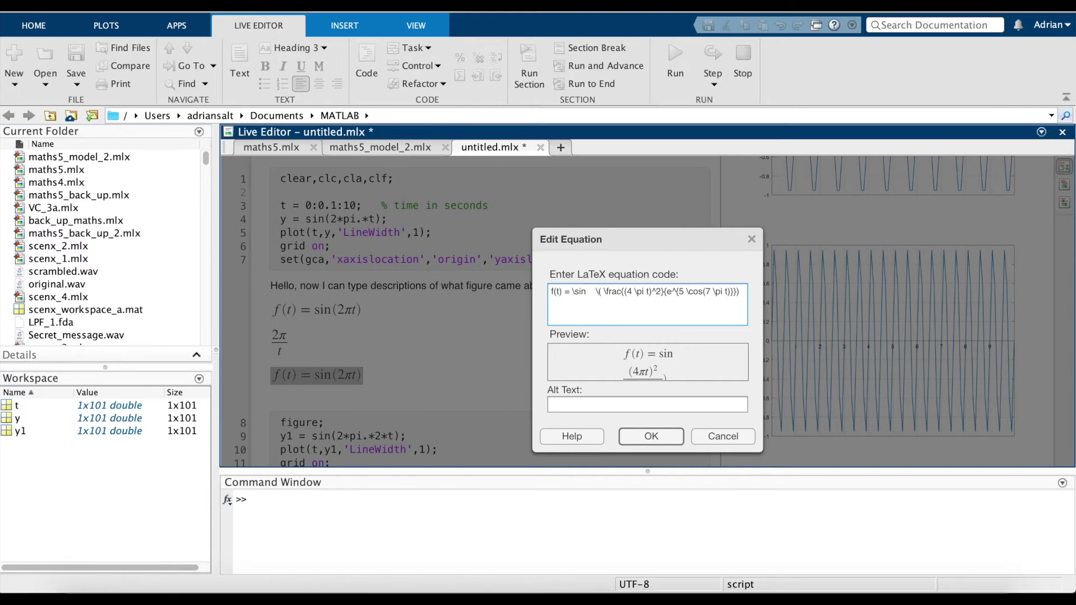
{"action": "type", "text": "left"}
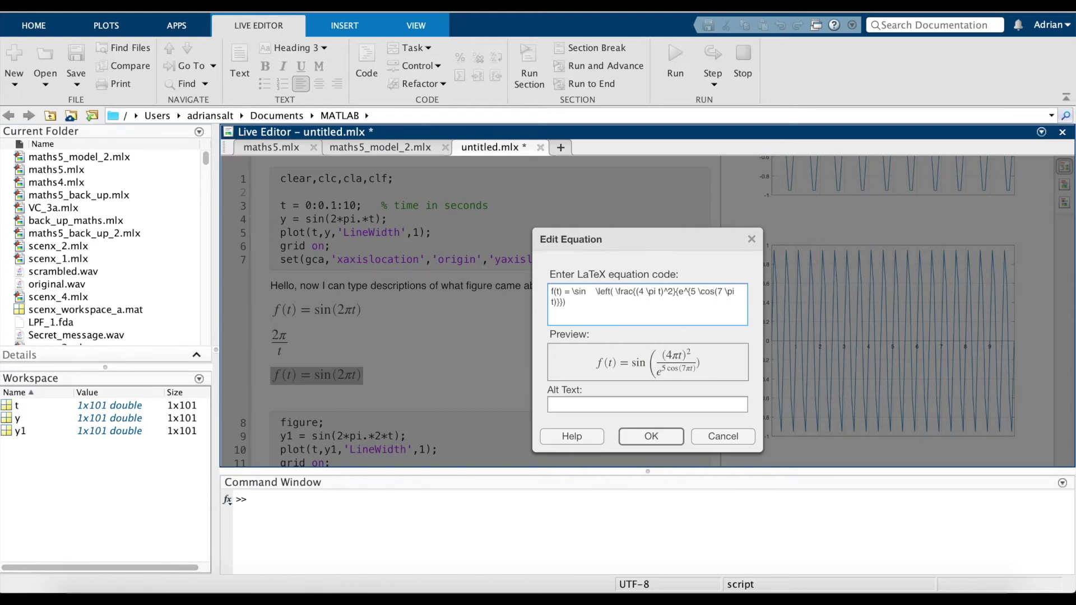
{"action": "key", "text": "BackSpace"}
{"action": "type", "text": "\\r"}
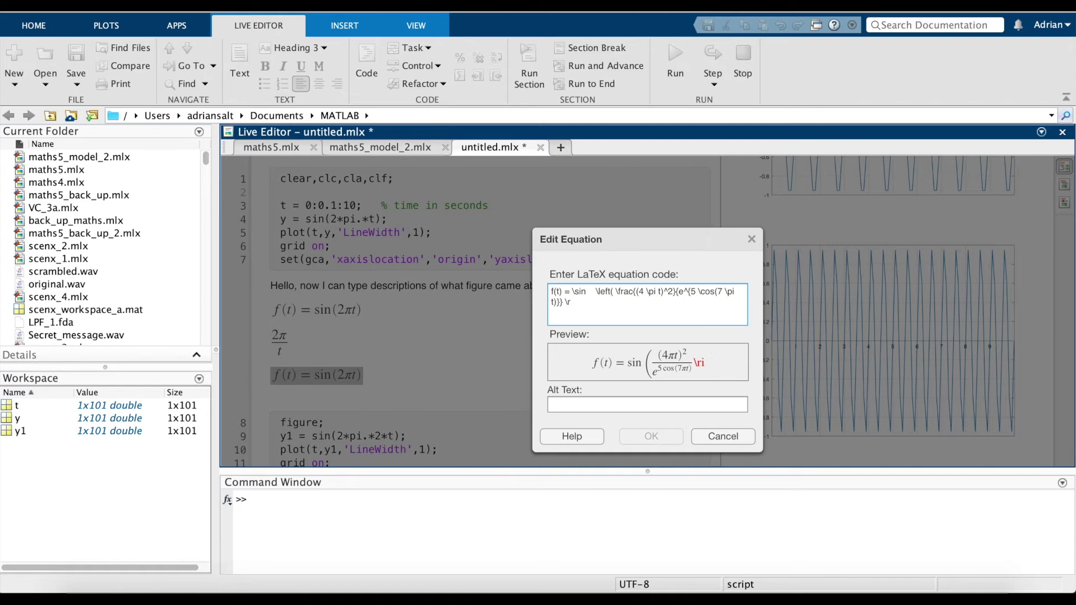
{"action": "type", "text": "ight)"}
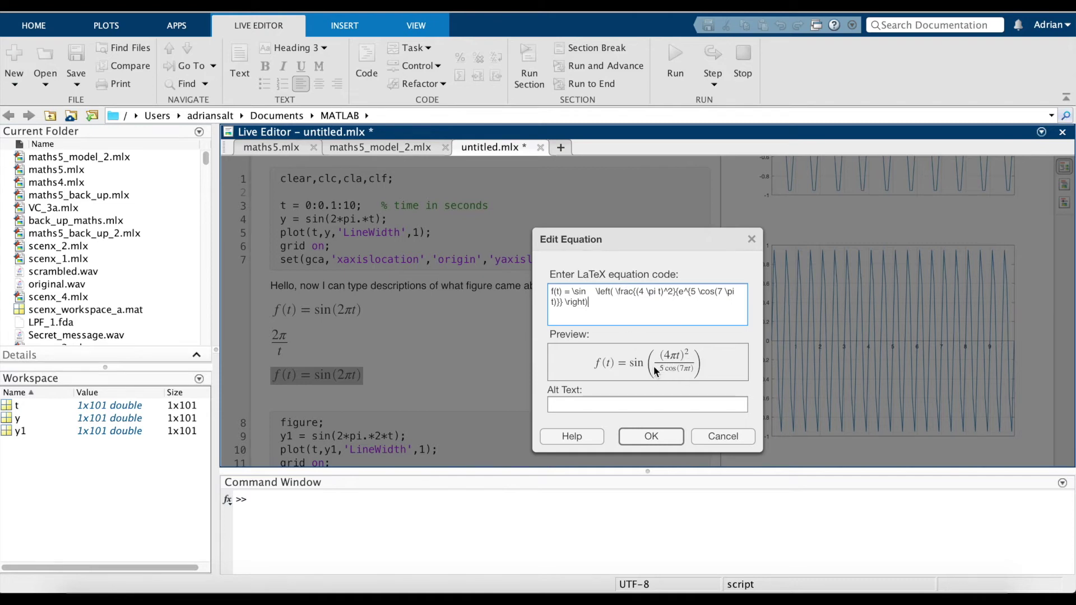
Switch the tall round brackets to square ones and apply the edited equation.
{"action": "left_click", "coordinate": [614, 292]}
{"action": "key", "text": "BackSpace"}
{"action": "type", "text": "["}
{"action": "left_click", "coordinate": [622, 308]}
{"action": "key", "text": "BackSpace"}
{"action": "type", "text": "]"}
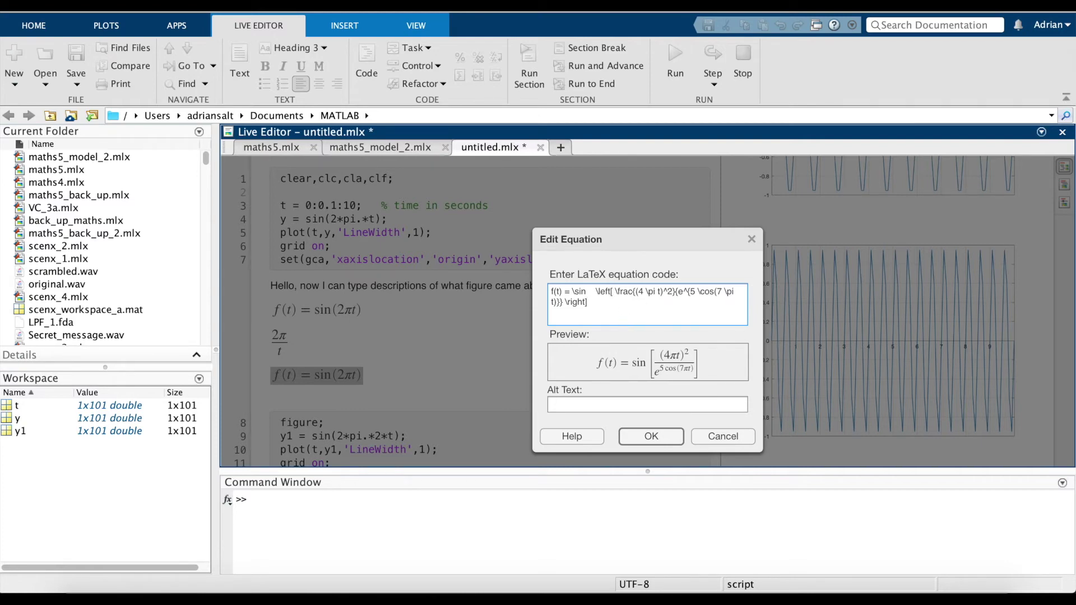
{"action": "left_click", "coordinate": [652, 436]}
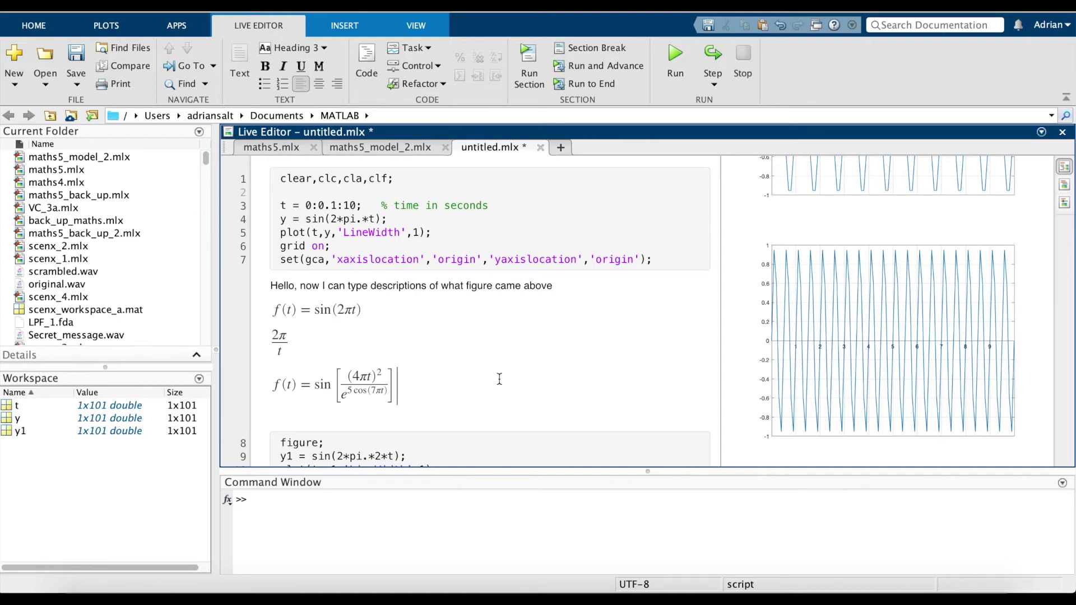
On a new line, start an equation reading f(t) = e^{-st} \text{dt}.
{"action": "key", "text": "Return"}
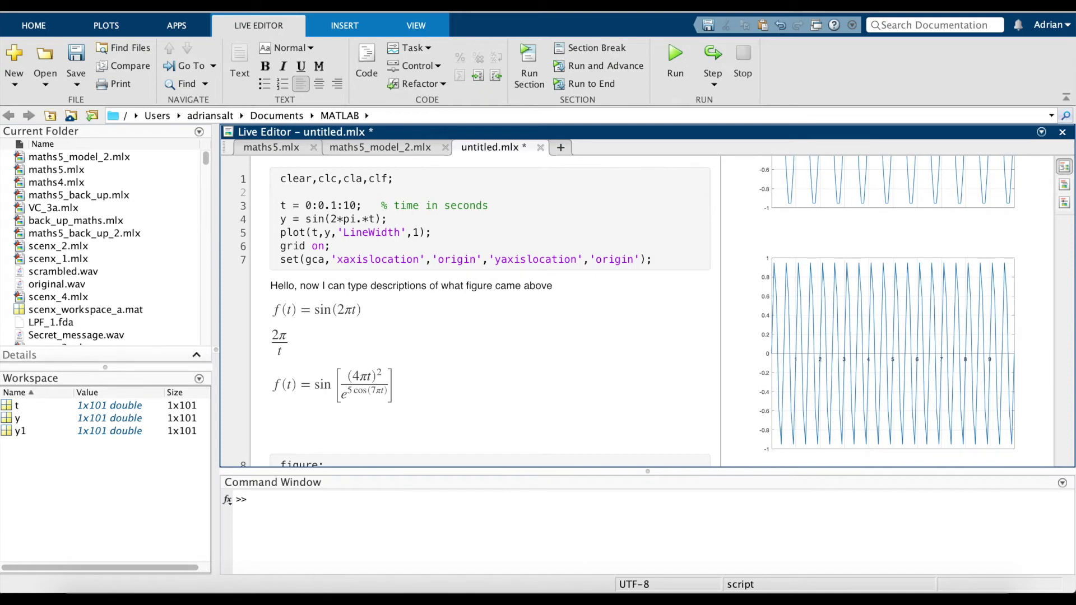
{"action": "key", "text": "ctrl+shift+e"}
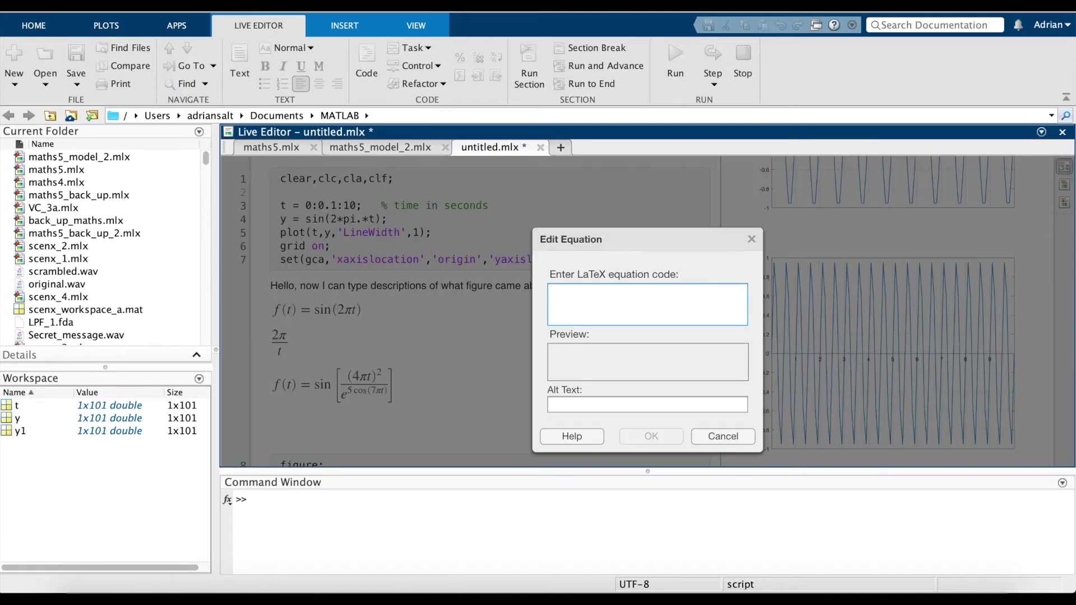
{"action": "type", "text": "f(t) ="}
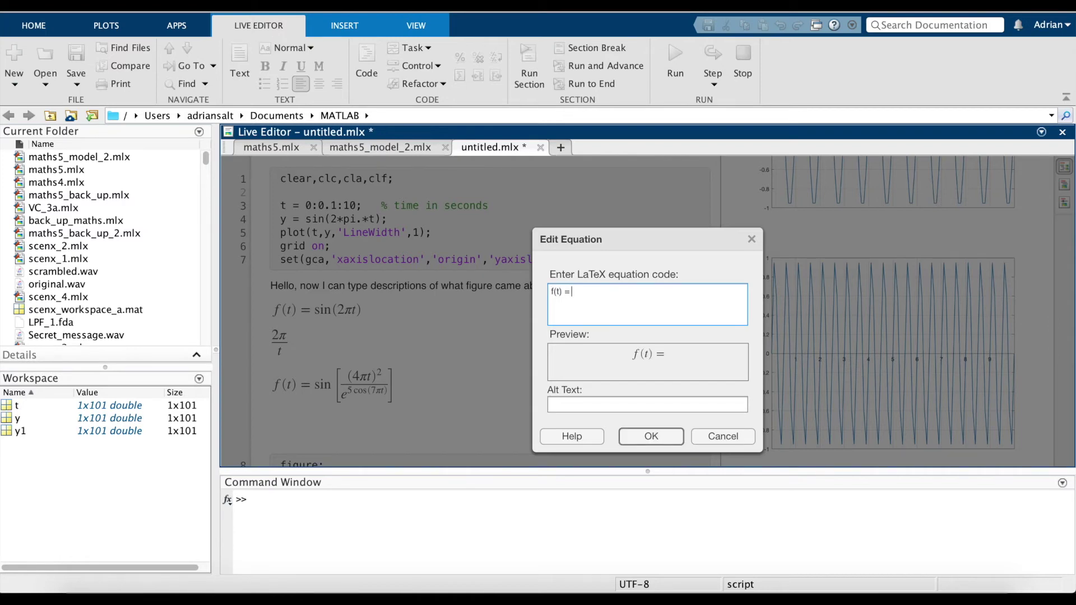
{"action": "type", "text": " e^"}
{"action": "type", "text": "{"}
{"action": "type", "text": "-st"}
{"action": "type", "text": "_"}
{"action": "type", "text": ")"}
{"action": "type", "text": "}"}
{"action": "type", "text": " dt"}
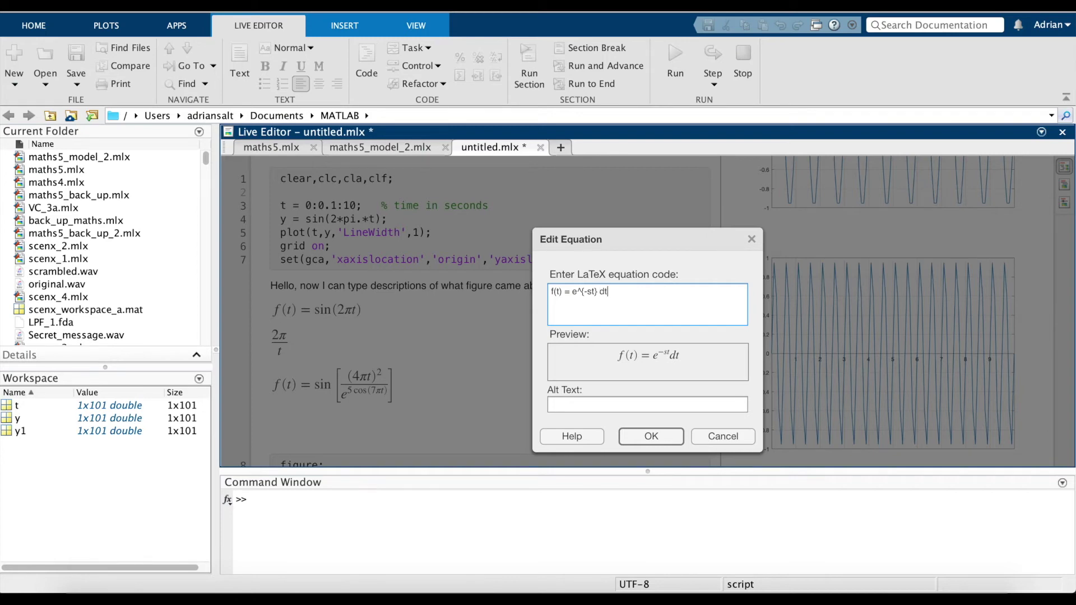
{"action": "key", "text": "BackSpace"}
{"action": "type", "text": "\\text"}
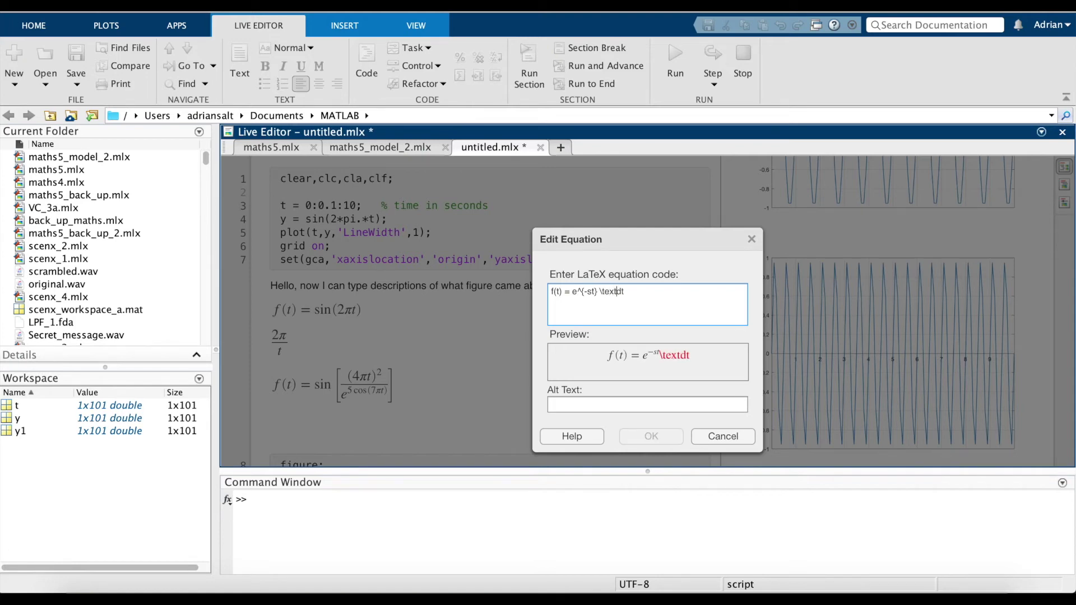
{"action": "type", "text": "{"}
{"action": "key", "text": "End"}
{"action": "type", "text": "}"}
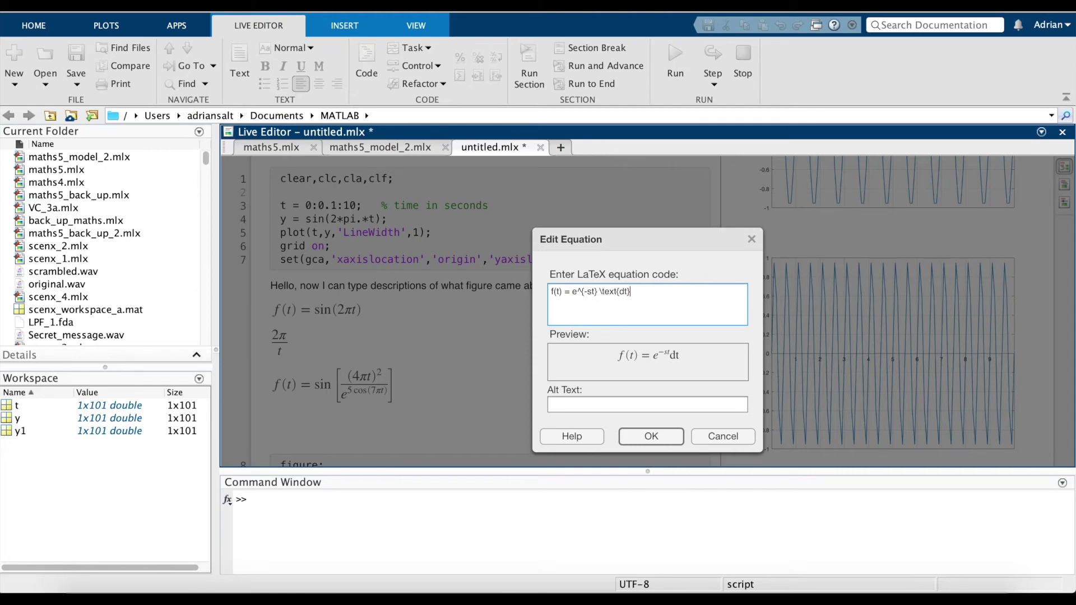
Replace the spaces before \text{dt} with \,\,\, spacing commands.
{"action": "key", "text": "Left"}
{"action": "key", "text": "Left"}
{"action": "key", "text": "Left"}
{"action": "key", "text": "Left"}
{"action": "key", "text": "Left"}
{"action": "key", "text": "Left"}
{"action": "key", "text": "Left"}
{"action": "key", "text": "Left"}
{"action": "key", "text": "Left"}
{"action": "key", "text": "BackSpace"}
{"action": "key", "text": "BackSpace"}
{"action": "key", "text": "BackSpace"}
{"action": "key", "text": "BackSpace"}
{"action": "key", "text": "BackSpace"}
{"action": "key", "text": "BackSpace"}
{"action": "key", "text": "BackSpace"}
{"action": "key", "text": "BackSpace"}
{"action": "key", "text": "BackSpace"}
{"action": "key", "text": "BackSpace"}
{"action": "type", "text": ",\\,\\,\\,\\"}
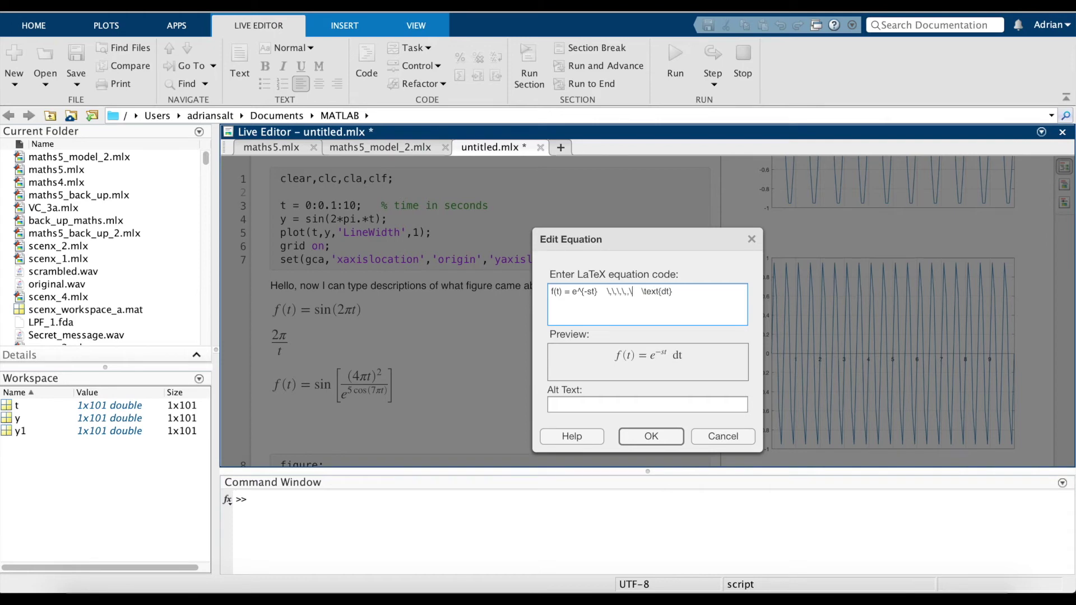
{"action": "type", "text": ","}
{"action": "key", "text": "BackSpace"}
{"action": "type", "text": "\\,\\,"}
{"action": "key", "text": "BackSpace"}
{"action": "key", "text": "BackSpace"}
{"action": "key", "text": "BackSpace"}
{"action": "key", "text": "BackSpace"}
{"action": "key", "text": "BackSpace"}
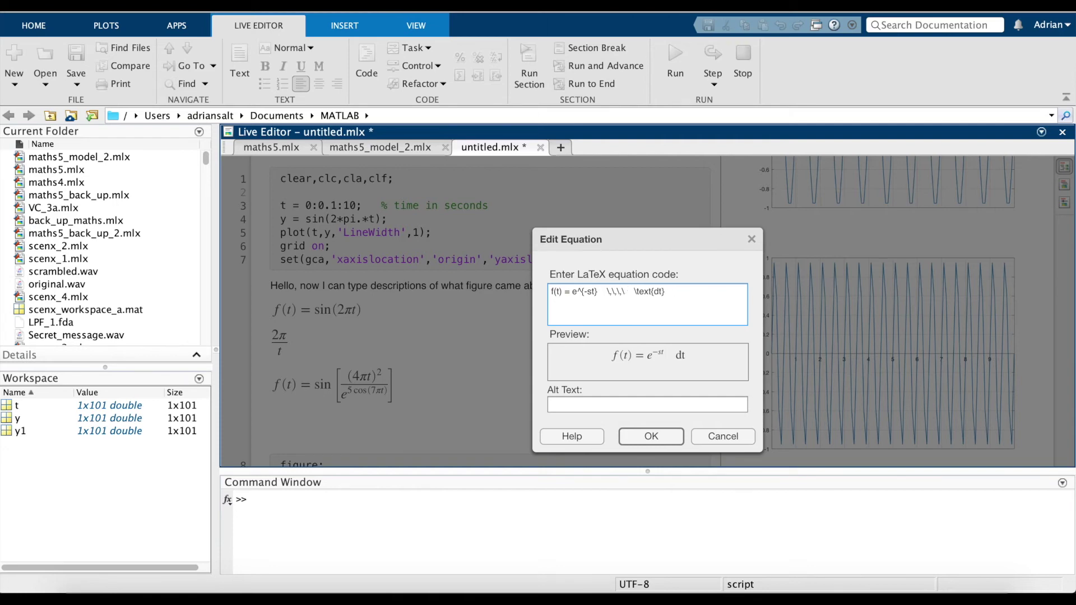
{"action": "key", "text": "BackSpace"}
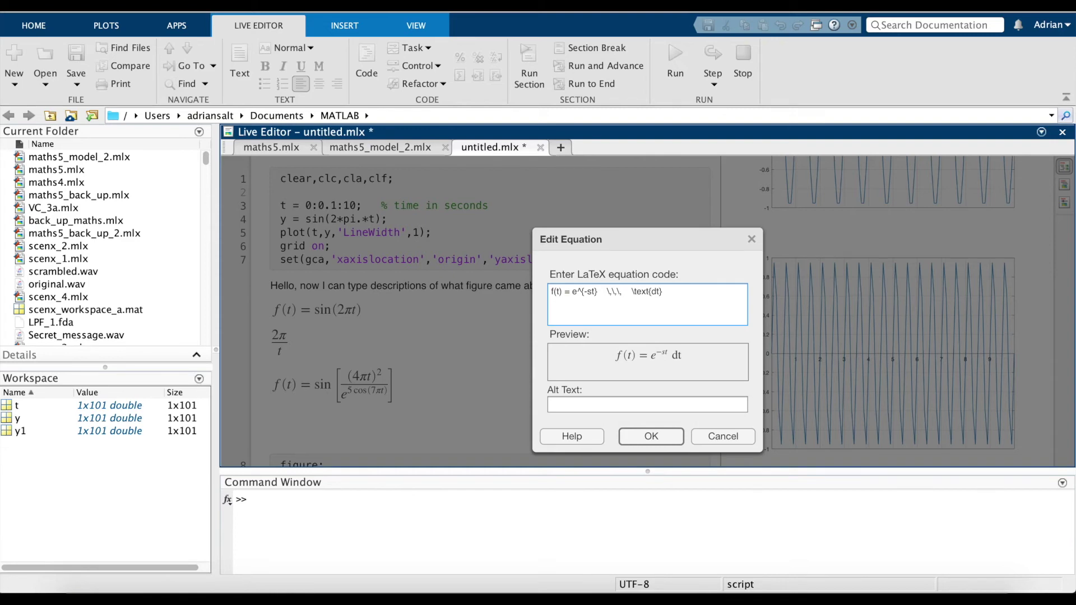
{"action": "key", "text": "Left"}
{"action": "key", "text": "Left"}
{"action": "key", "text": "Left"}
{"action": "key", "text": "Left"}
{"action": "key", "text": "Left"}
{"action": "key", "text": "Left"}
{"action": "key", "text": "Left"}
{"action": "key", "text": "Left"}
Add an integral sign with lower limit 0 and upper limit \infty.
{"action": "type", "text": "\\"}
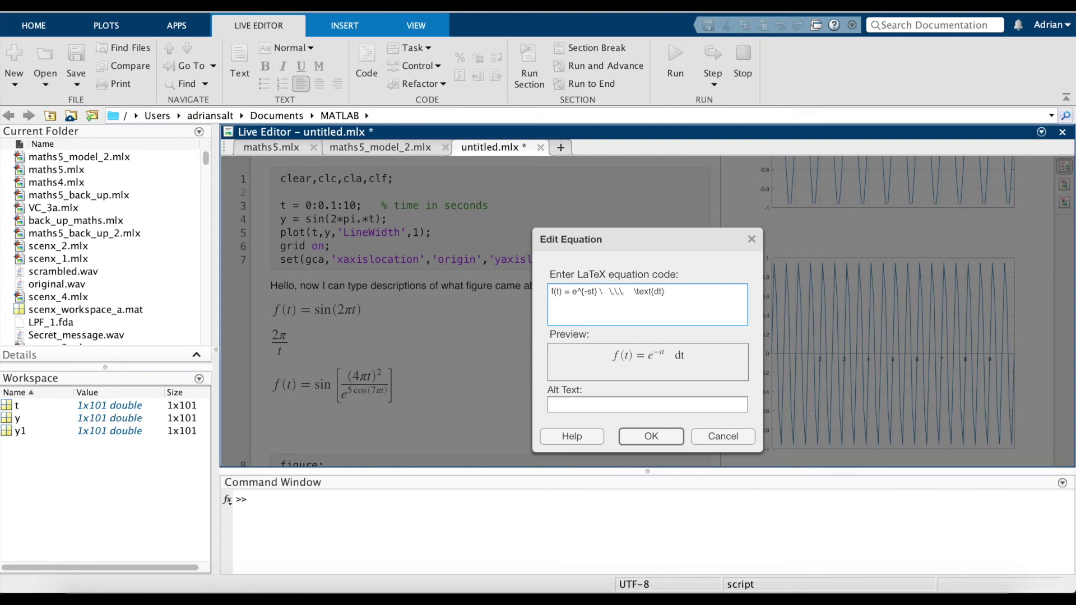
{"action": "type", "text": "int"}
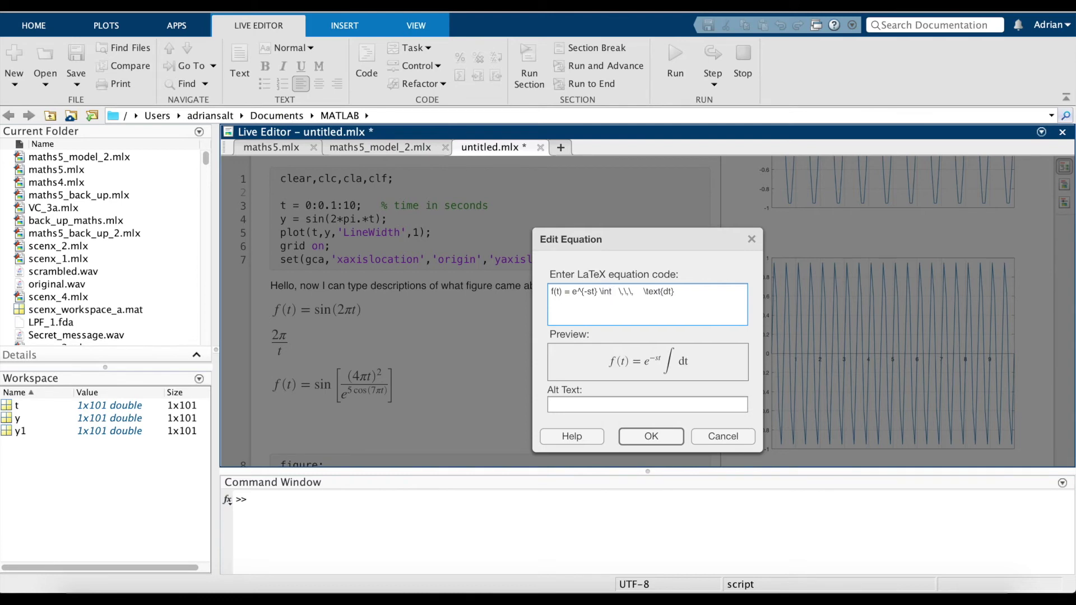
{"action": "type", "text": "_"}
{"action": "type", "text": "{}"}
{"action": "type", "text": "^{}"}
{"action": "type", "text": "4"}
{"action": "type", "text": "5"}
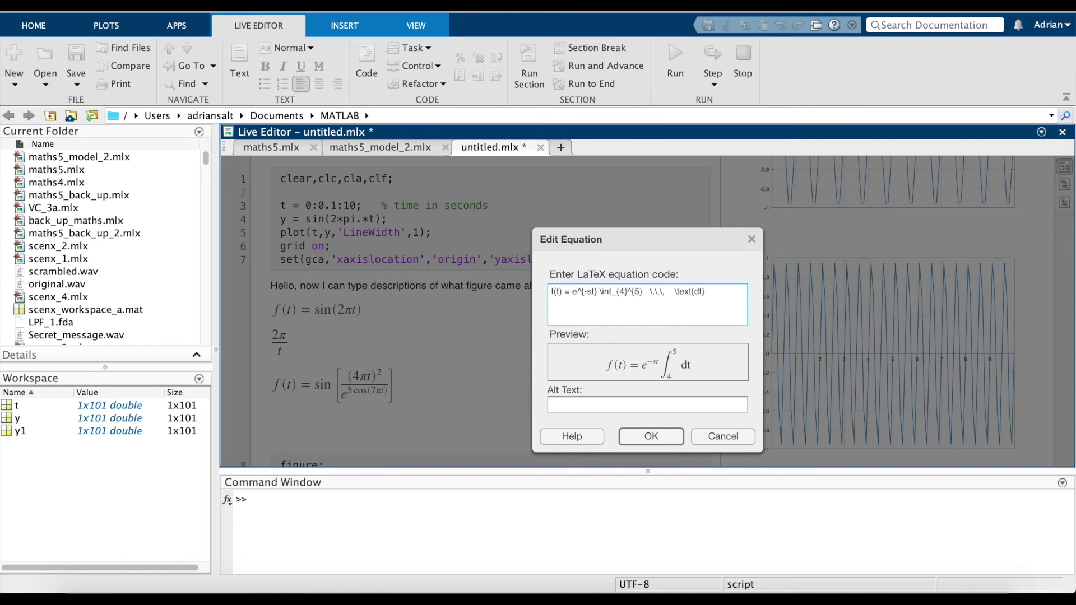
{"action": "key", "text": "Left"}
{"action": "key", "text": "Left"}
{"action": "key", "text": "Left"}
{"action": "key", "text": "Left"}
{"action": "key", "text": "BackSpace"}
{"action": "type", "text": "0"}
{"action": "key", "text": "BackSpace"}
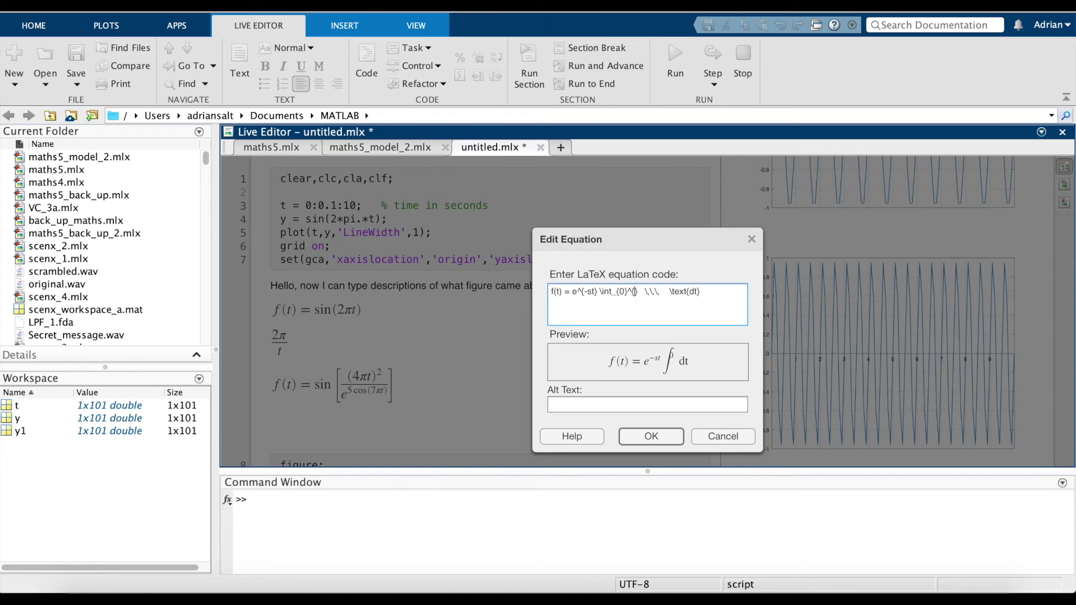
{"action": "type", "text": "\\"}
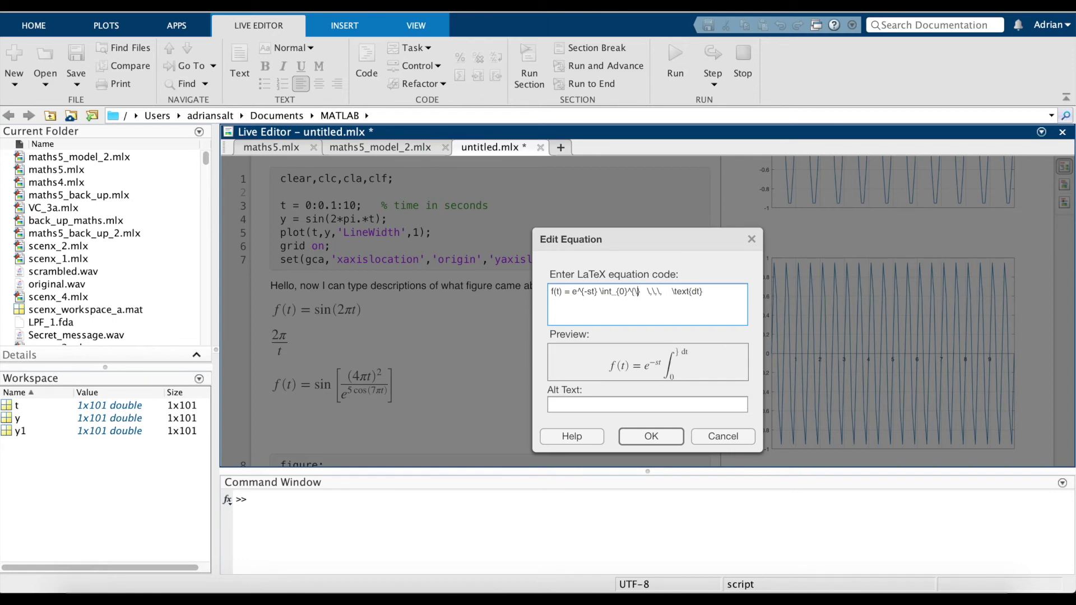
{"action": "type", "text": "infty"}
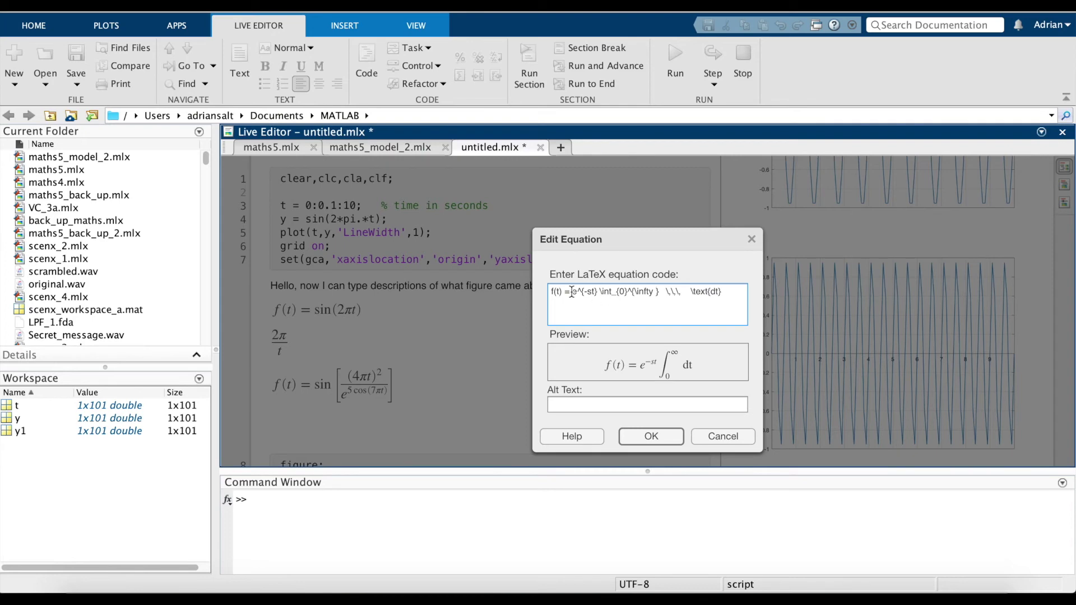
Rebuild the integrand as f(x) e^{-st} after the integral.
{"action": "left_click_drag", "start_coordinate": [574, 293], "coordinate": [597, 292]}
{"action": "key", "text": "BackSpace"}
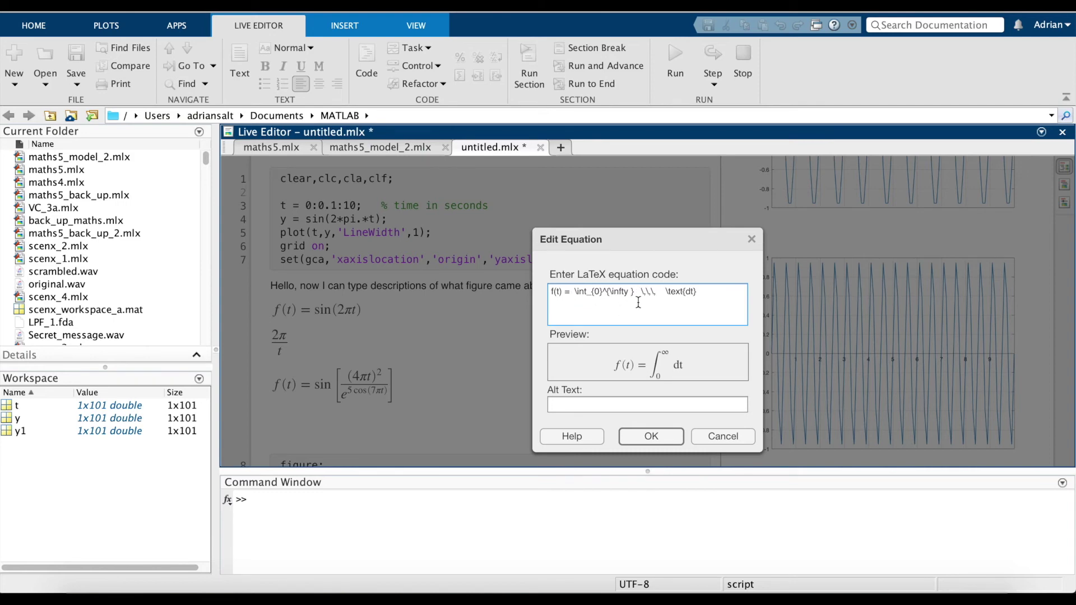
{"action": "type", "text": "e^{-st}"}
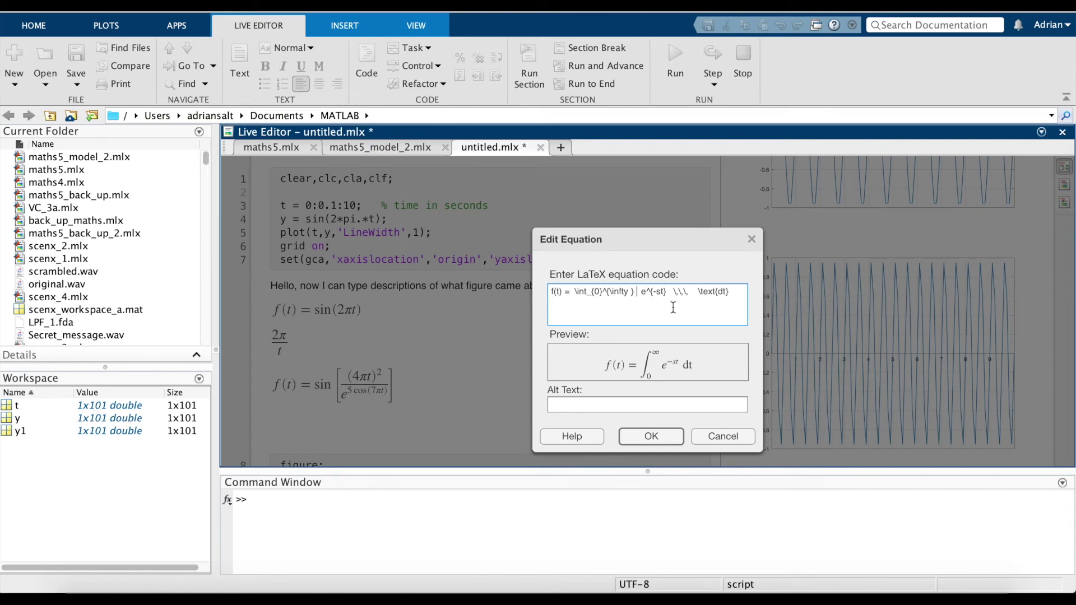
{"action": "type", "text": "f(x)"}
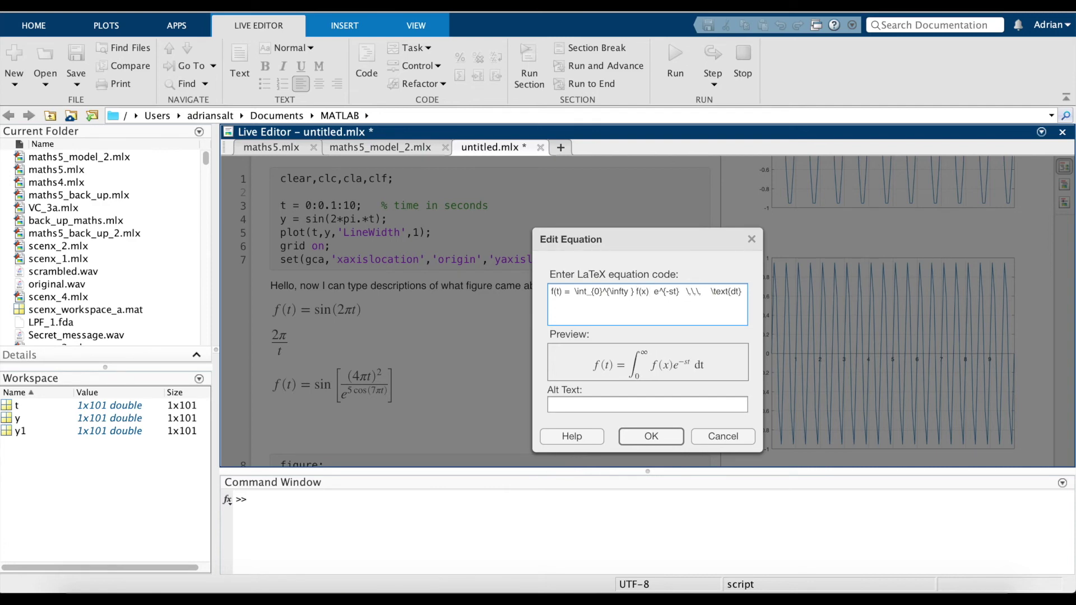
Change the left side to F(s) and insert the finished Laplace integral into the script.
{"action": "double_click", "coordinate": [560, 292]}
{"action": "type", "text": "s"}
{"action": "key", "text": "Left"}
{"action": "key", "text": "BackSpace"}
{"action": "key", "text": "BackSpace"}
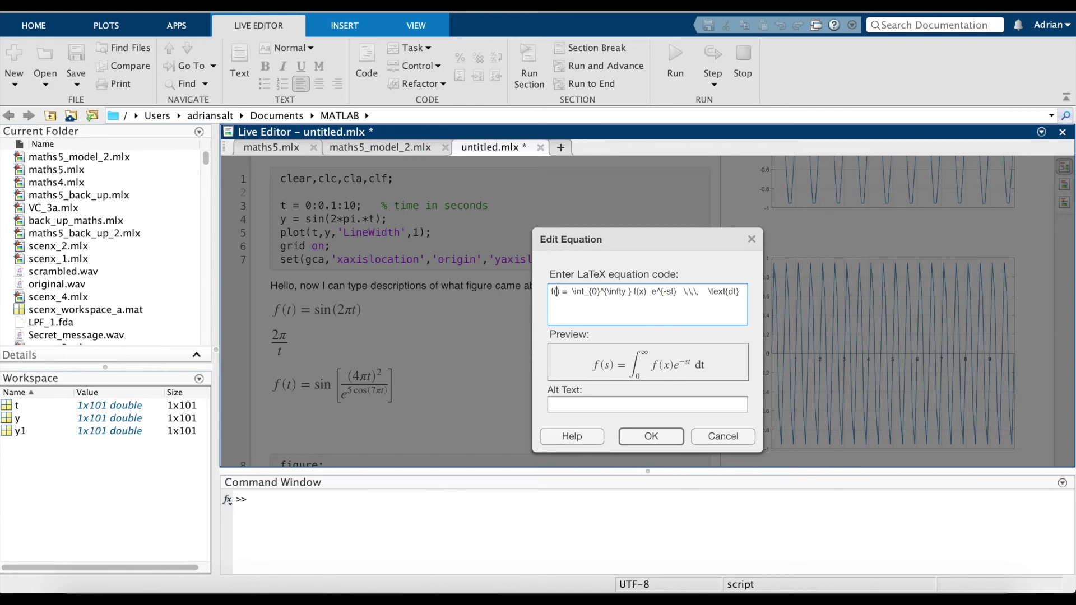
{"action": "key", "text": "BackSpace"}
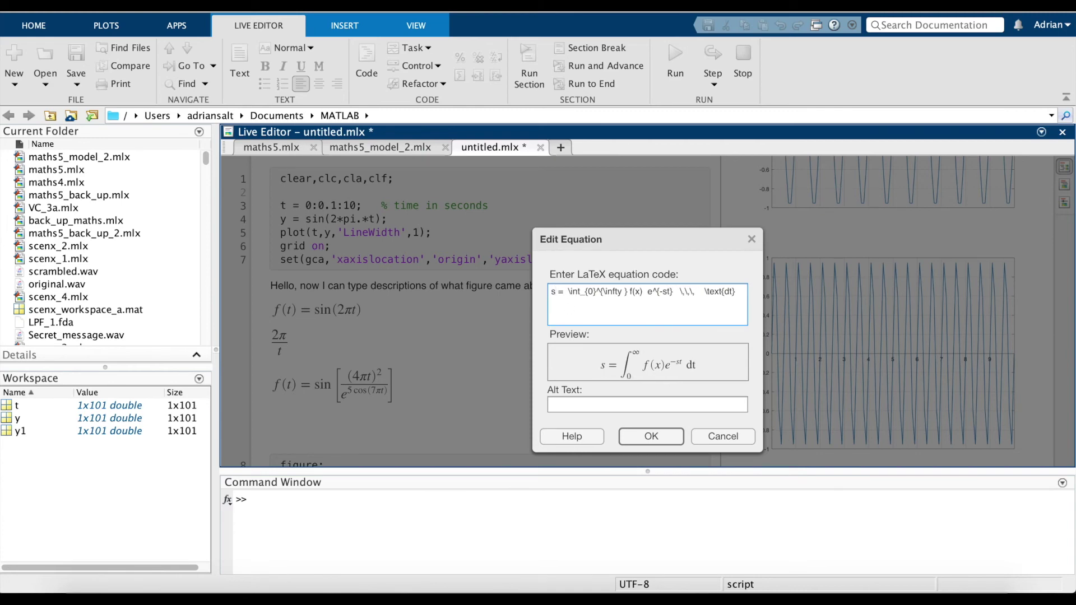
{"action": "key", "text": "Left"}
{"action": "type", "text": "f("}
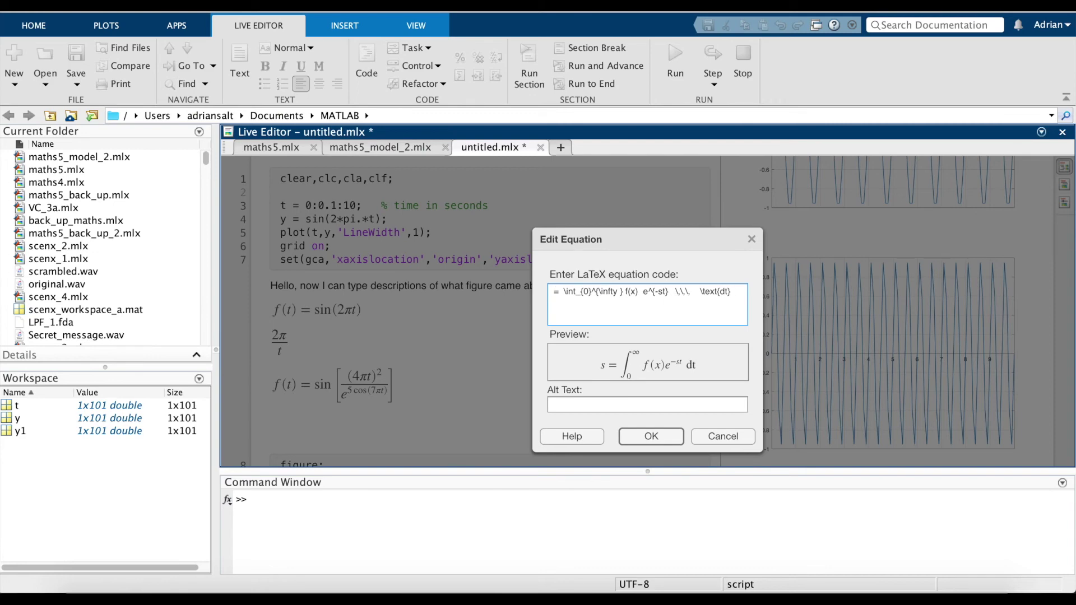
{"action": "key", "text": "Right"}
{"action": "type", "text": ")"}
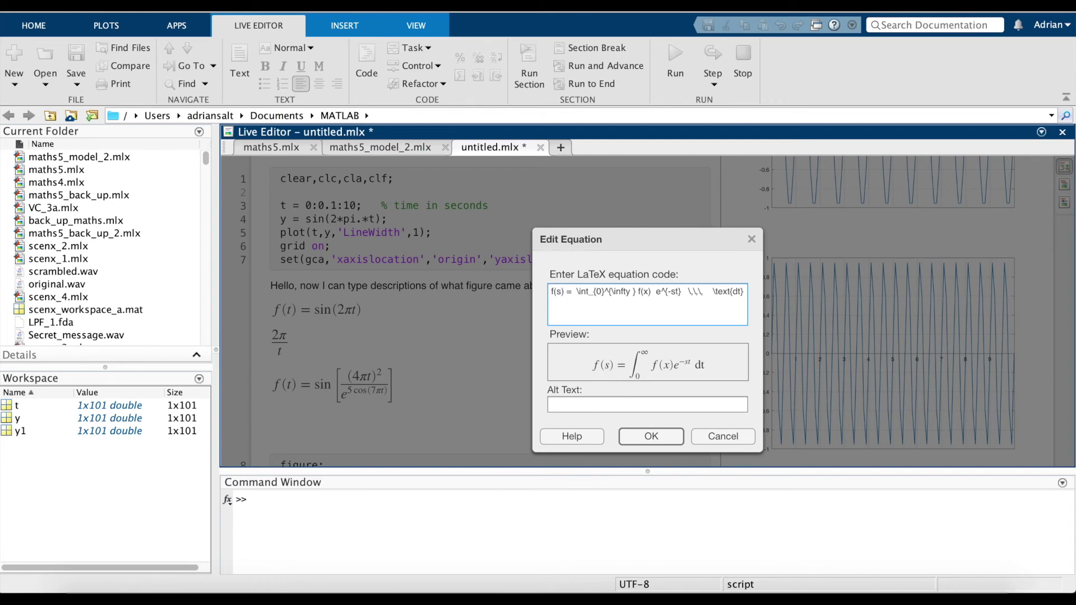
{"action": "key", "text": "BackSpace"}
{"action": "key", "text": "BackSpace"}
{"action": "key", "text": "BackSpace"}
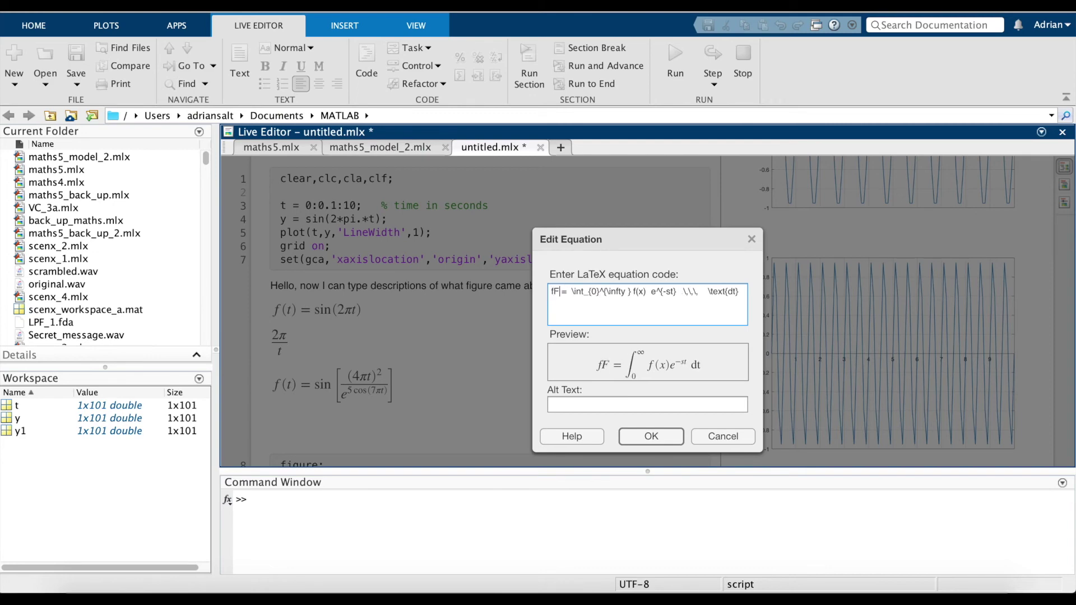
{"action": "key", "text": "BackSpace"}
{"action": "type", "text": "F("}
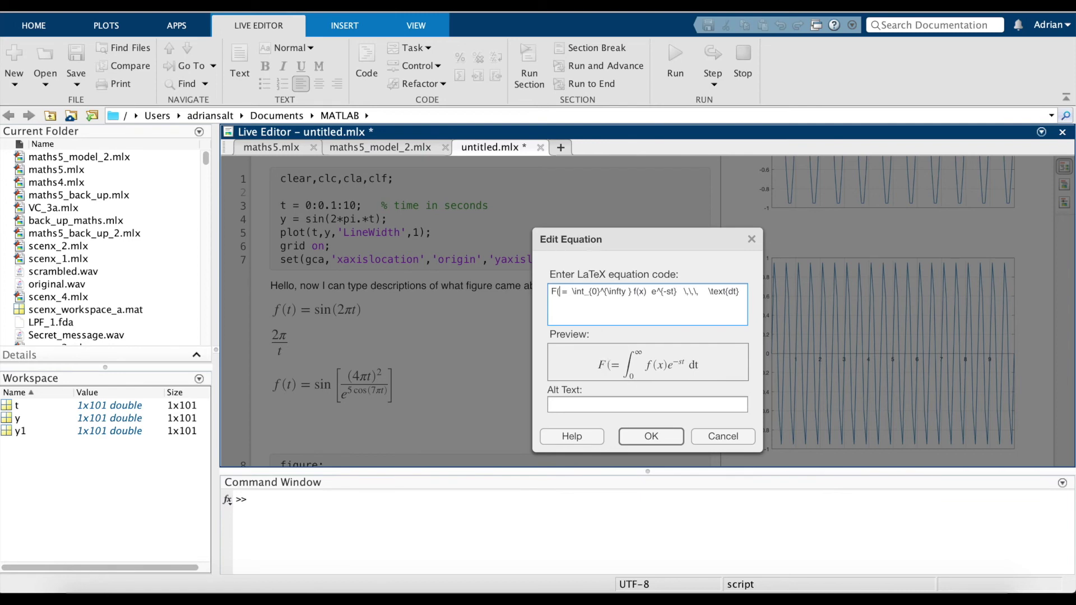
{"action": "type", "text": "s)"}
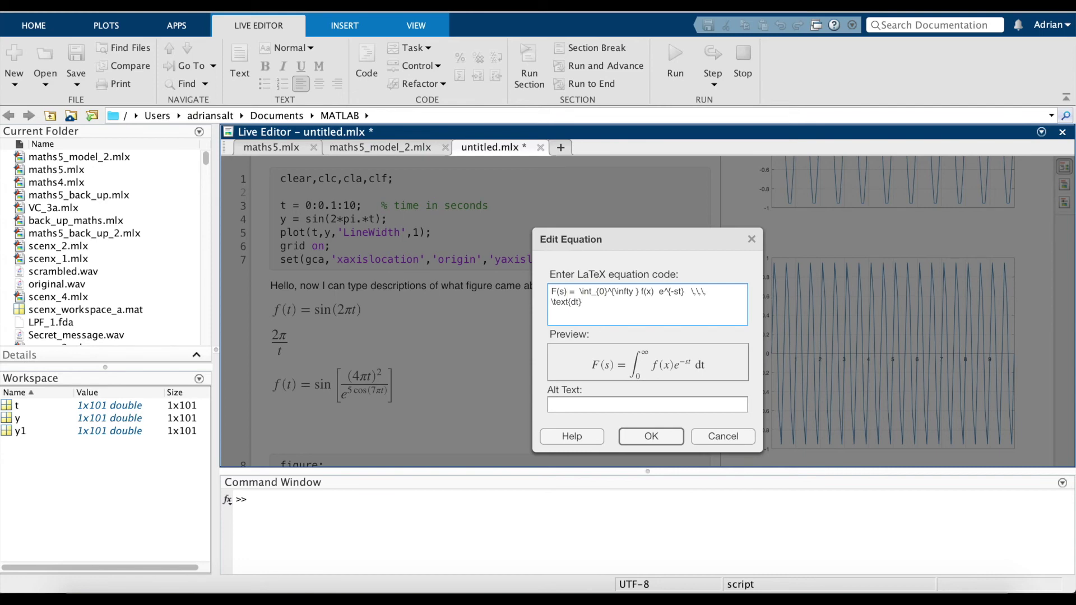
{"action": "left_click", "coordinate": [649, 437]}
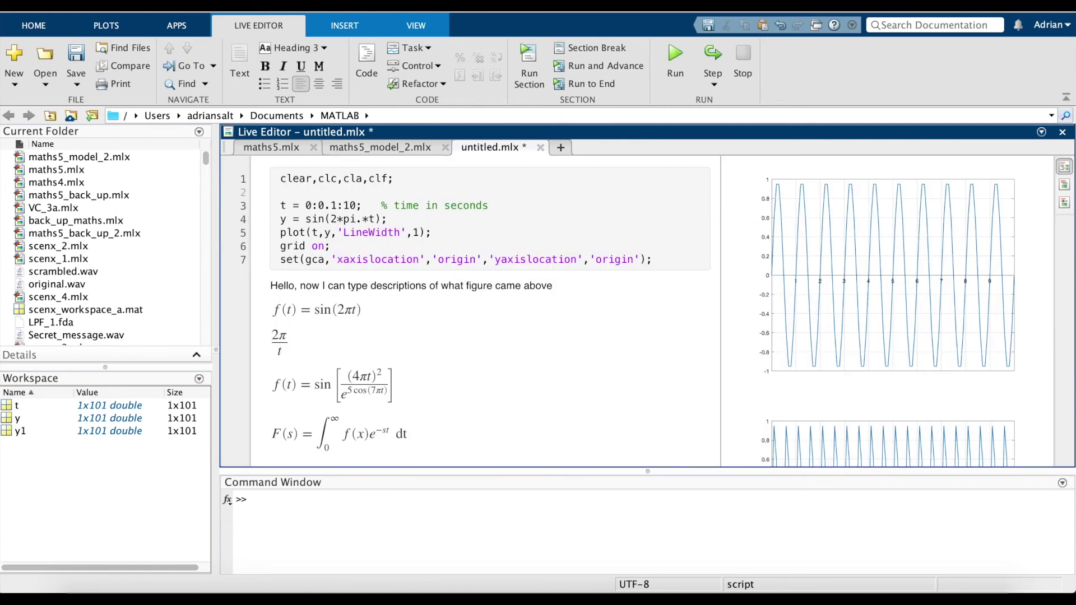
{"action": "scroll", "coordinate": [593, 414], "scroll_direction": "down", "scroll_amount": 2}
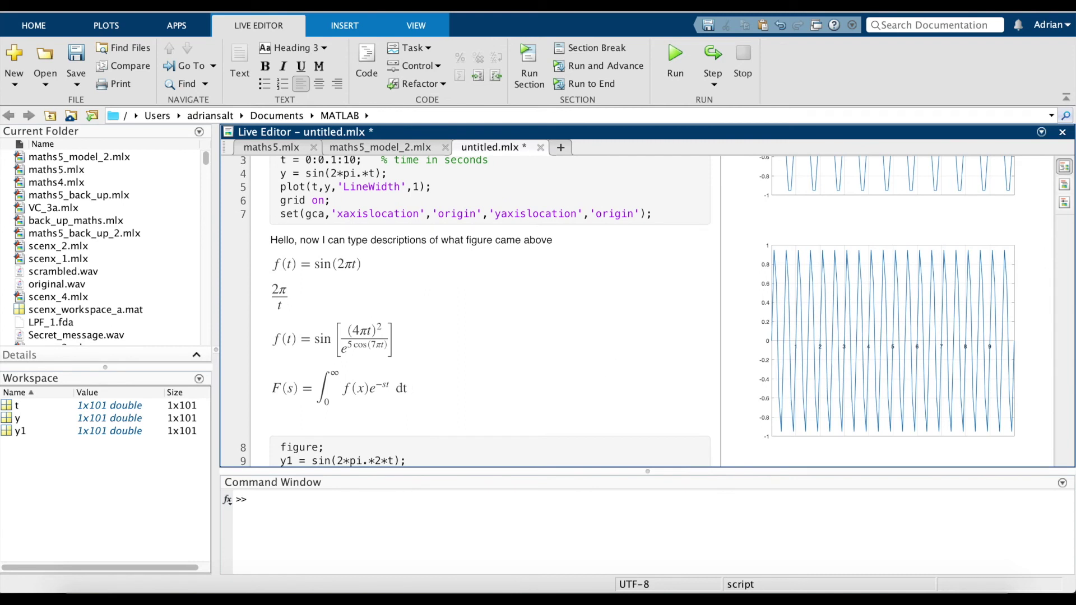
Type and delete the trial words 'explaining over here', leaving an empty text line below the equation.
{"action": "type", "text": "explaining over here"}
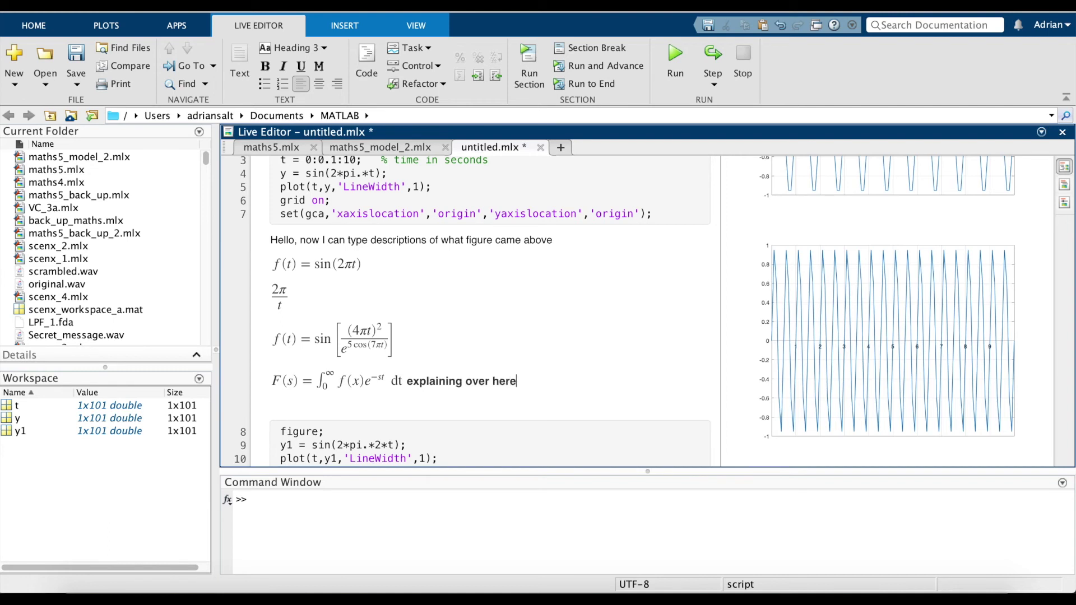
{"action": "key", "text": "alt+shift+Left"}
{"action": "key", "text": "alt+shift+Left"}
{"action": "key", "text": "alt+shift+Left"}
{"action": "key", "text": "BackSpace"}
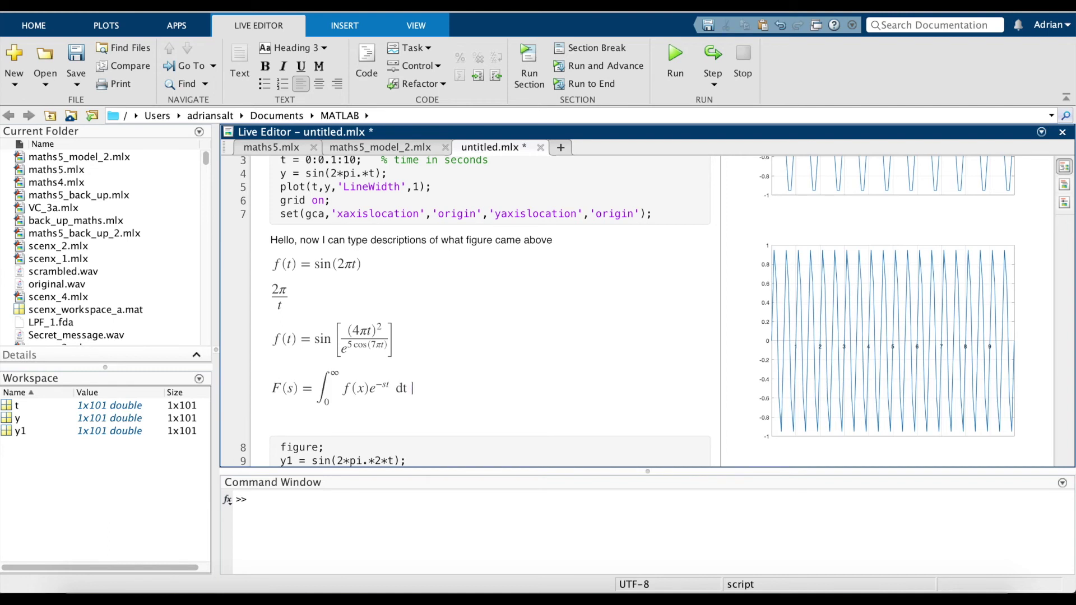
{"action": "key", "text": "Return"}
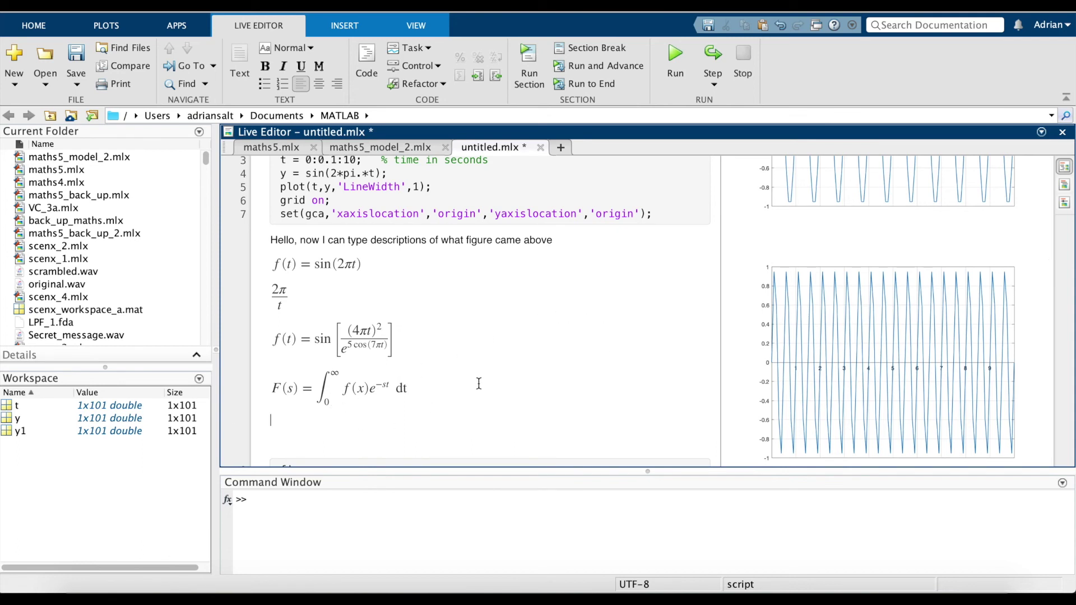
{"action": "scroll", "coordinate": [499, 372], "scroll_direction": "up", "scroll_amount": 1}
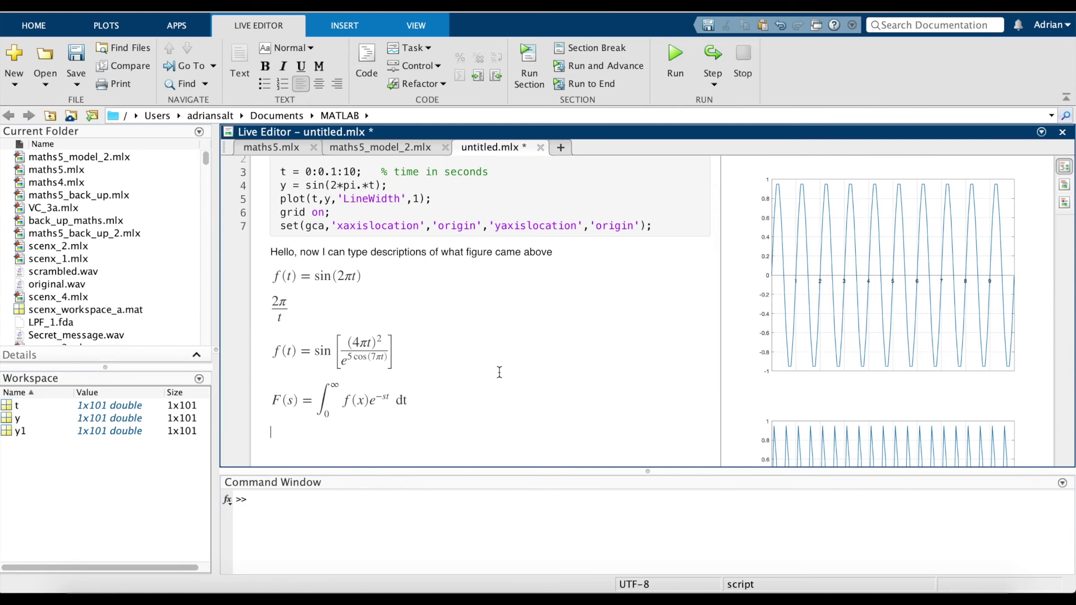
Type 'Paragraph of explanation of above funciton descroption...' on the new text line.
{"action": "type", "text": "Paragraph of explanation"}
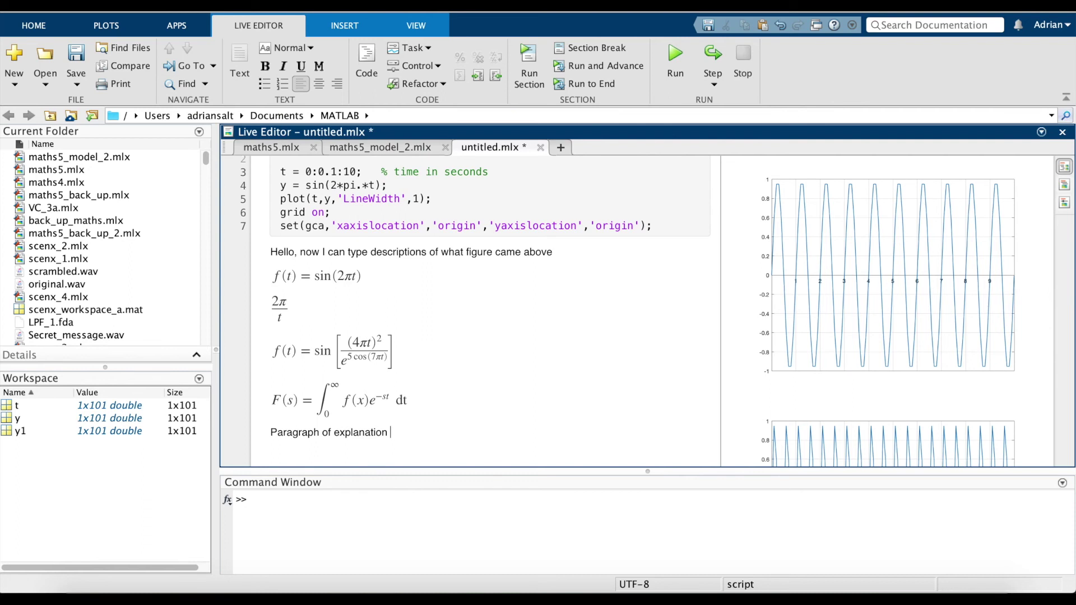
{"action": "type", "text": "of above funciton descroption..."}
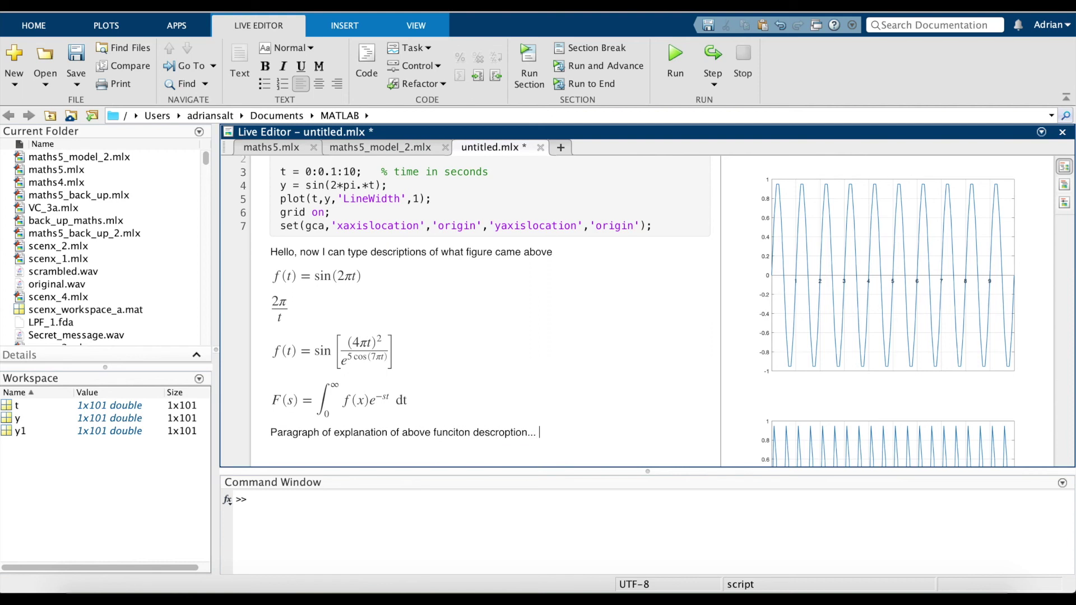
{"action": "scroll", "coordinate": [493, 352], "scroll_direction": "down", "scroll_amount": 4}
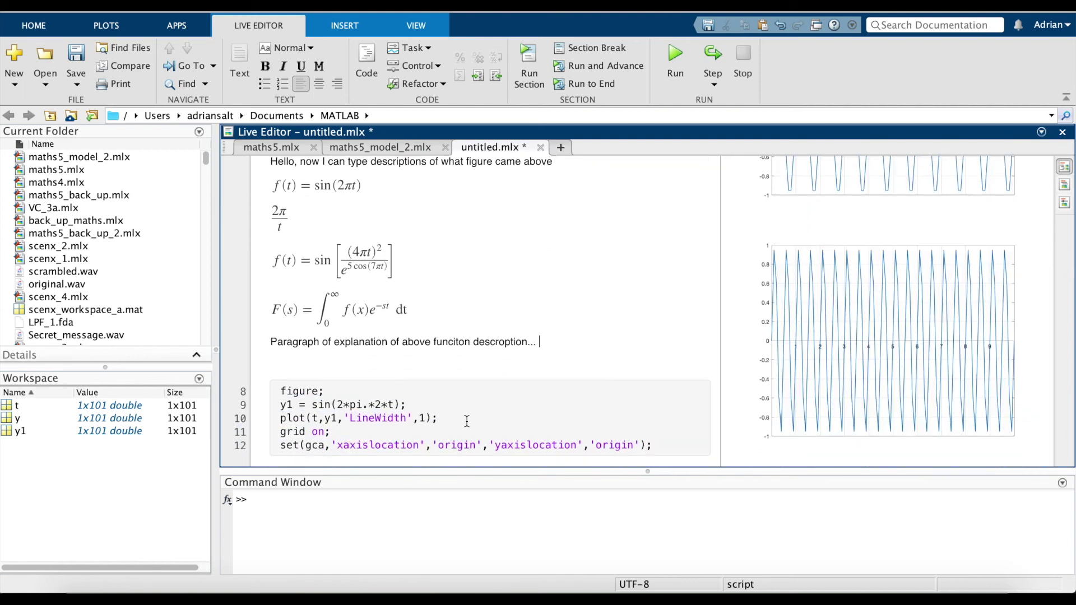
Insert a section break after code line 7.
{"action": "scroll", "coordinate": [467, 420], "scroll_direction": "up", "scroll_amount": 2}
{"action": "scroll", "coordinate": [467, 420], "scroll_direction": "up", "scroll_amount": 2}
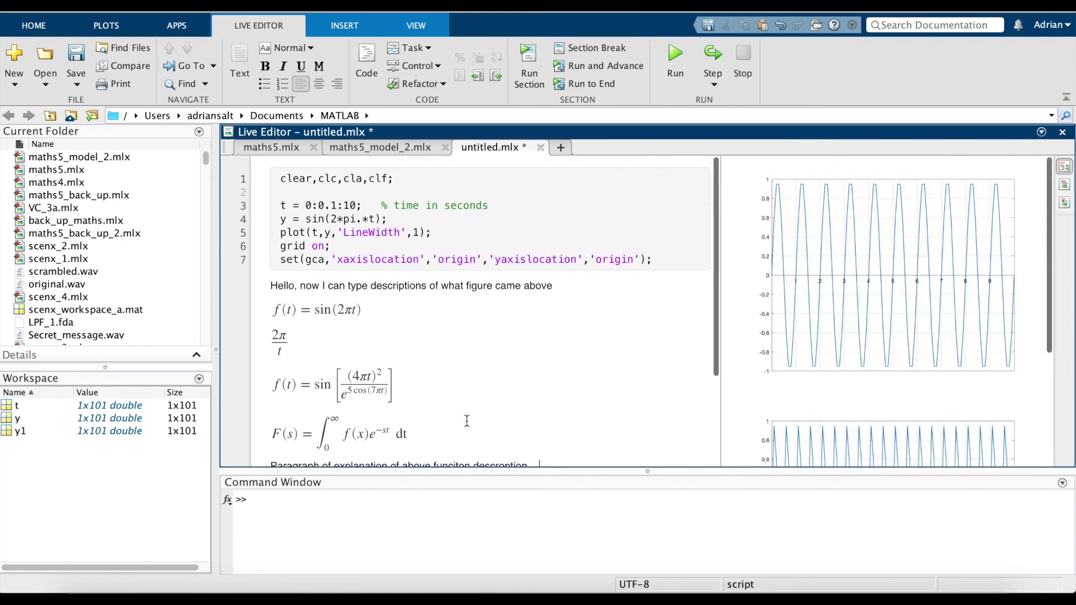
{"action": "scroll", "coordinate": [538, 417], "scroll_direction": "down", "scroll_amount": 4}
{"action": "left_click", "coordinate": [541, 420]}
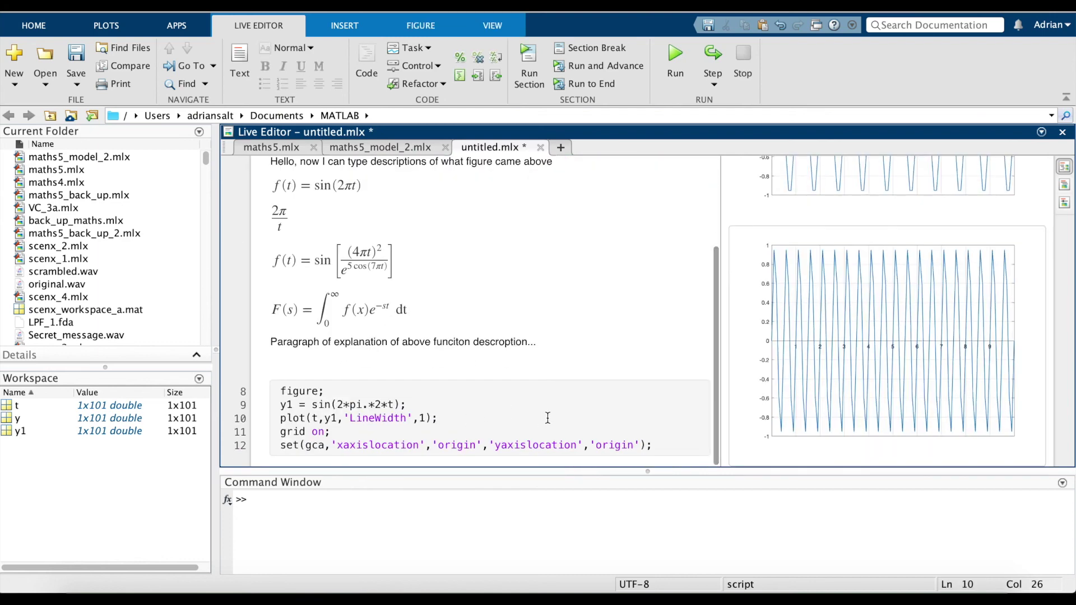
{"action": "left_click", "coordinate": [653, 446]}
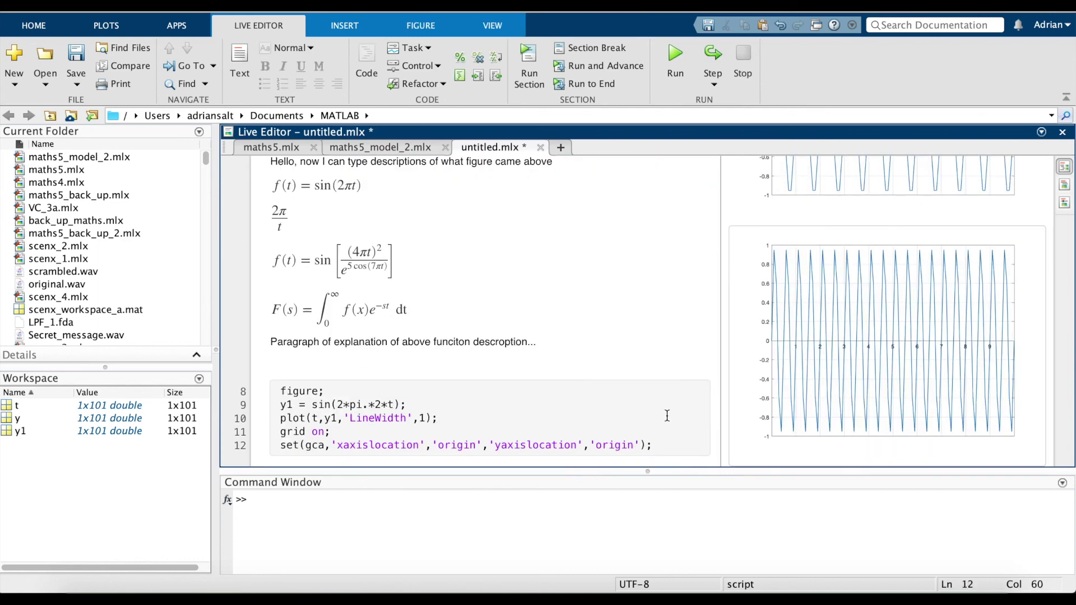
{"action": "scroll", "coordinate": [666, 416], "scroll_direction": "up", "scroll_amount": 5}
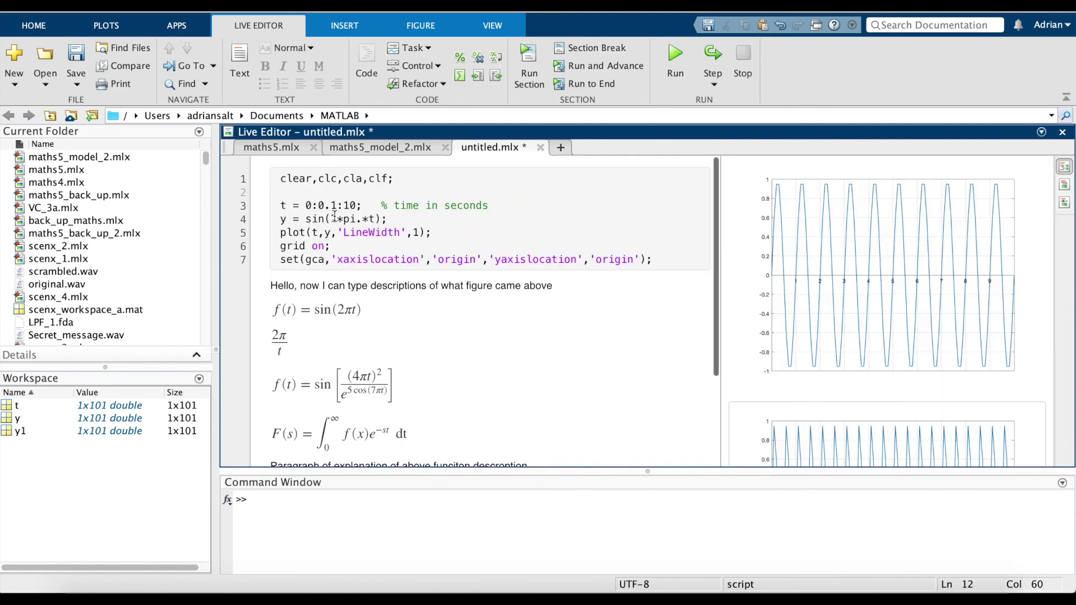
{"action": "left_click", "coordinate": [658, 261]}
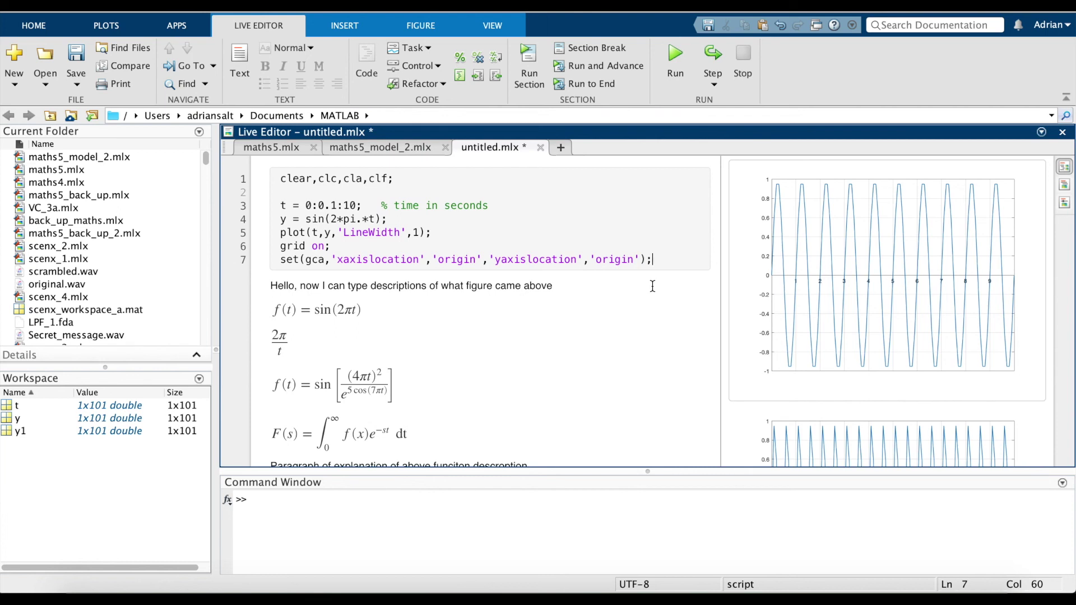
{"action": "key", "text": "super+alt+Return"}
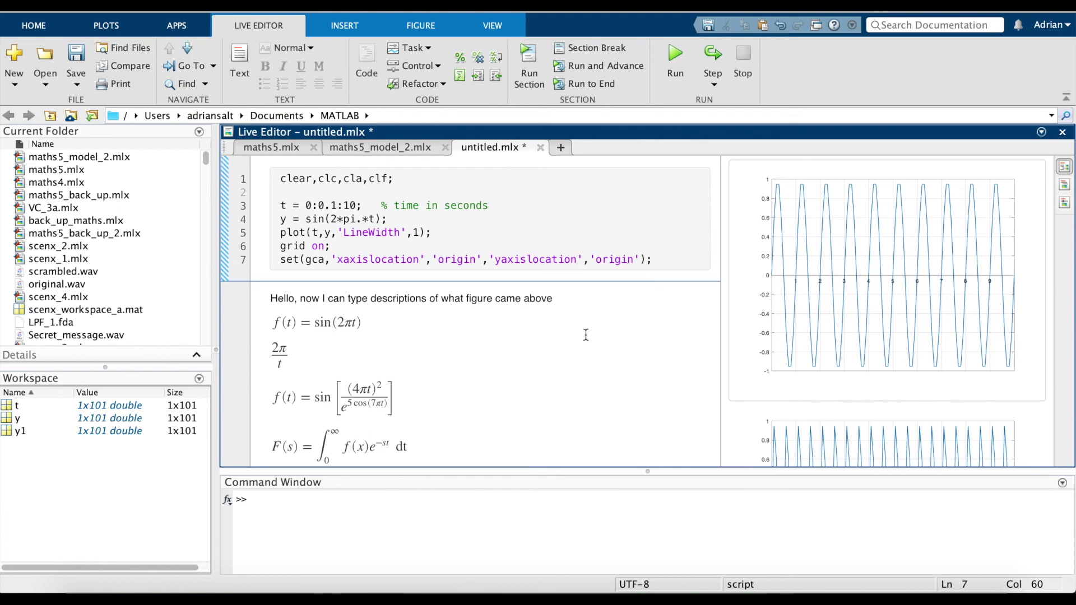
Run the first code section to redraw the sine plots.
{"action": "scroll", "coordinate": [670, 269], "scroll_direction": "down", "scroll_amount": 1}
{"action": "scroll", "coordinate": [671, 266], "scroll_direction": "up", "scroll_amount": 1}
{"action": "key", "text": "super+Return"}
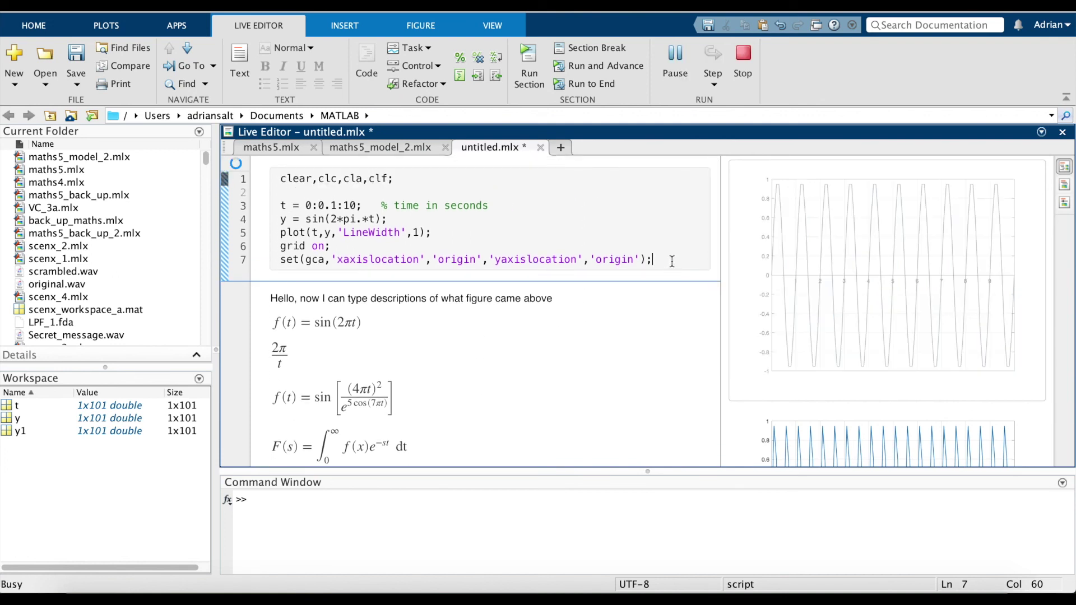
{"action": "left_click", "coordinate": [528, 381]}
{"action": "scroll", "coordinate": [528, 381], "scroll_direction": "down", "scroll_amount": 1}
{"action": "scroll", "coordinate": [529, 381], "scroll_direction": "down", "scroll_amount": 5}
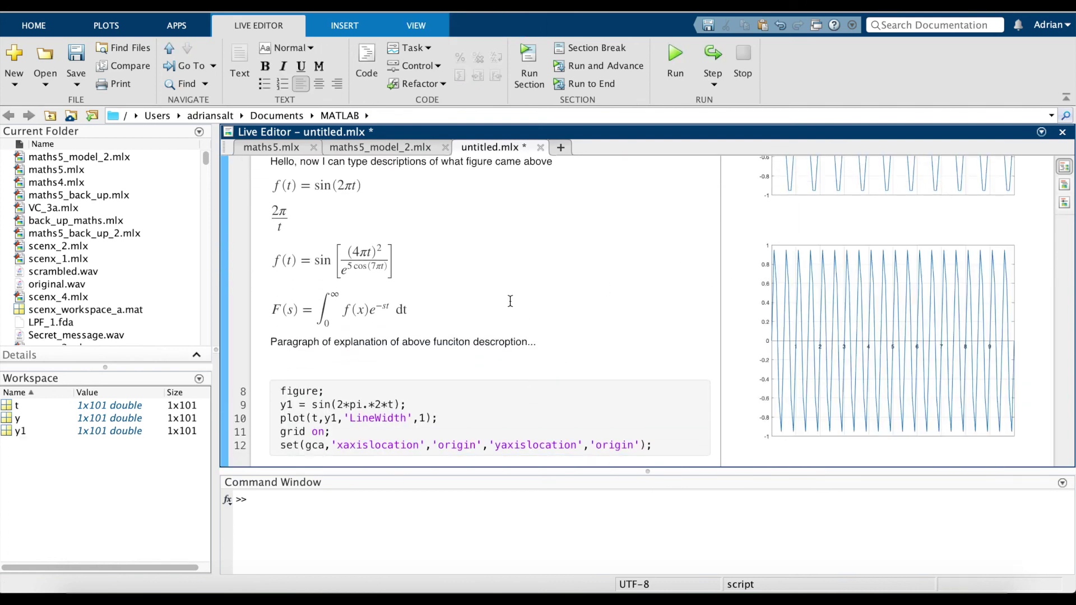
Change line 9 to sin(0.1*pi.*2*t) and line 3 to t = 0:0.1:100.
{"action": "left_click", "coordinate": [344, 404]}
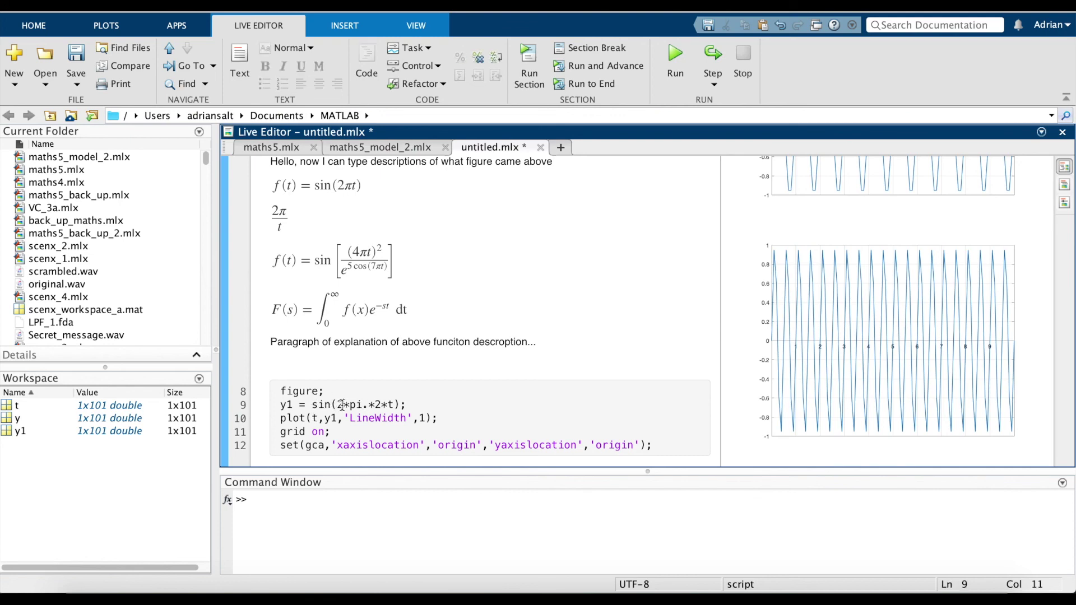
{"action": "key", "text": "BackSpace"}
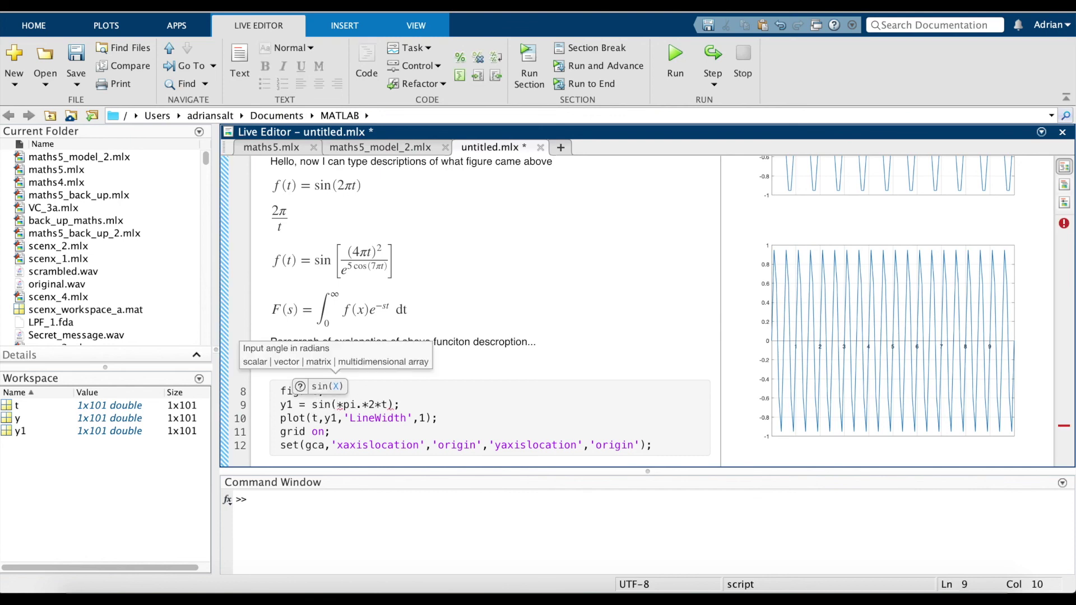
{"action": "type", "text": "0.1"}
{"action": "scroll", "coordinate": [563, 301], "scroll_direction": "up", "scroll_amount": 3}
{"action": "scroll", "coordinate": [562, 302], "scroll_direction": "up", "scroll_amount": 2}
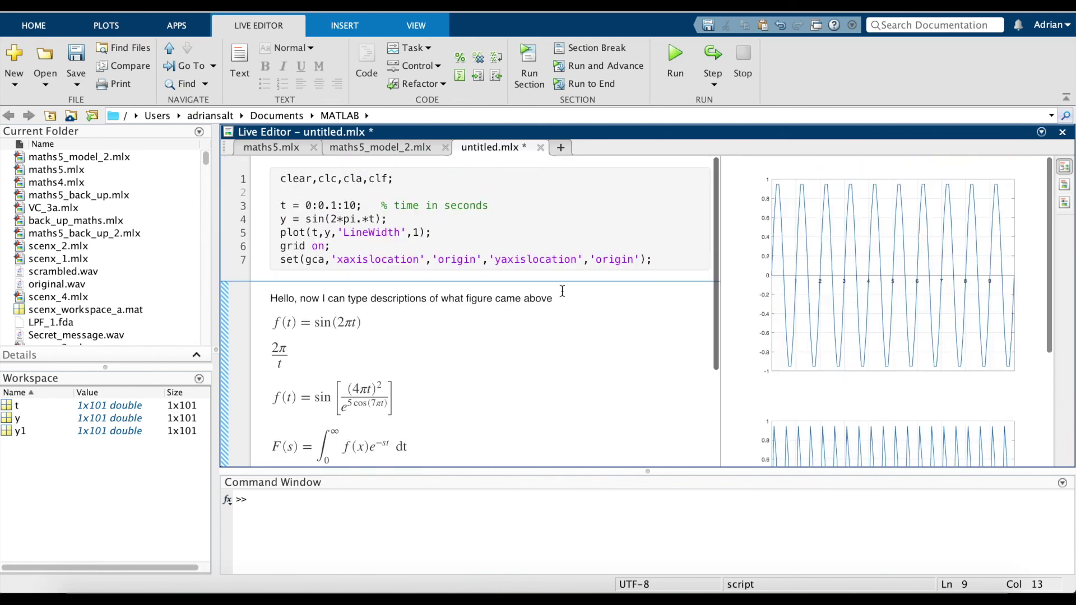
{"action": "left_click", "coordinate": [357, 206]}
{"action": "type", "text": "0"}
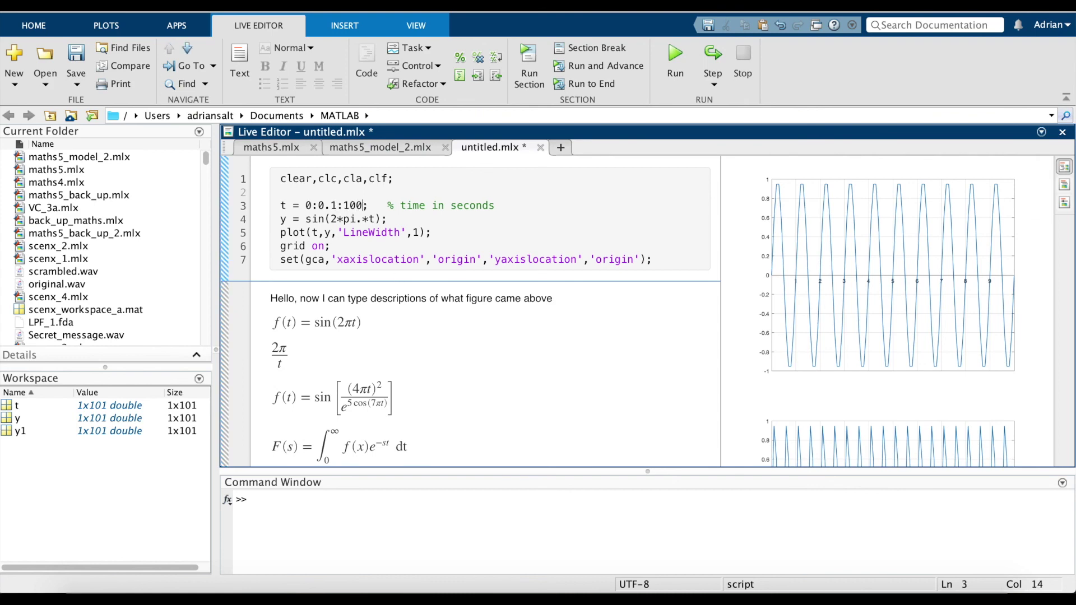
Rerun the script with F5 to redraw the second plot as a slow sine.
{"action": "scroll", "coordinate": [566, 382], "scroll_direction": "down", "scroll_amount": 6}
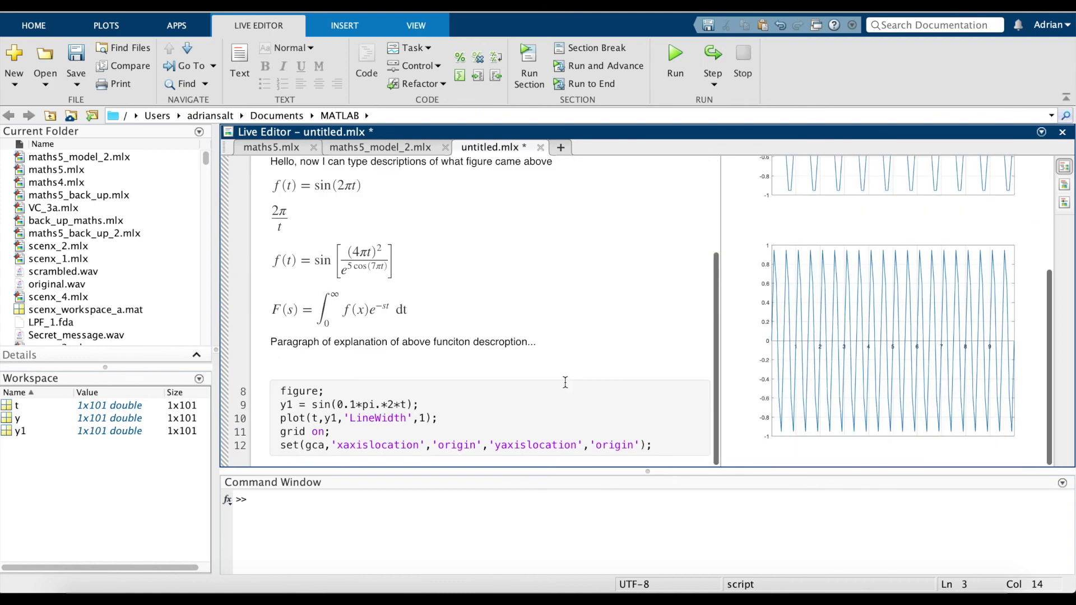
{"action": "left_click", "coordinate": [520, 401]}
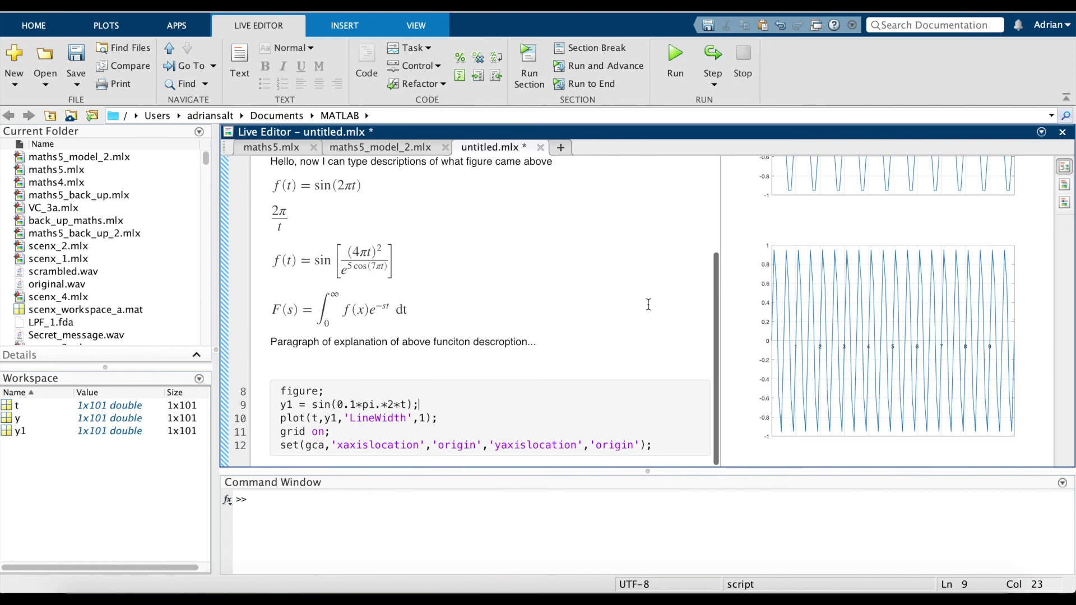
{"action": "key", "text": "F5"}
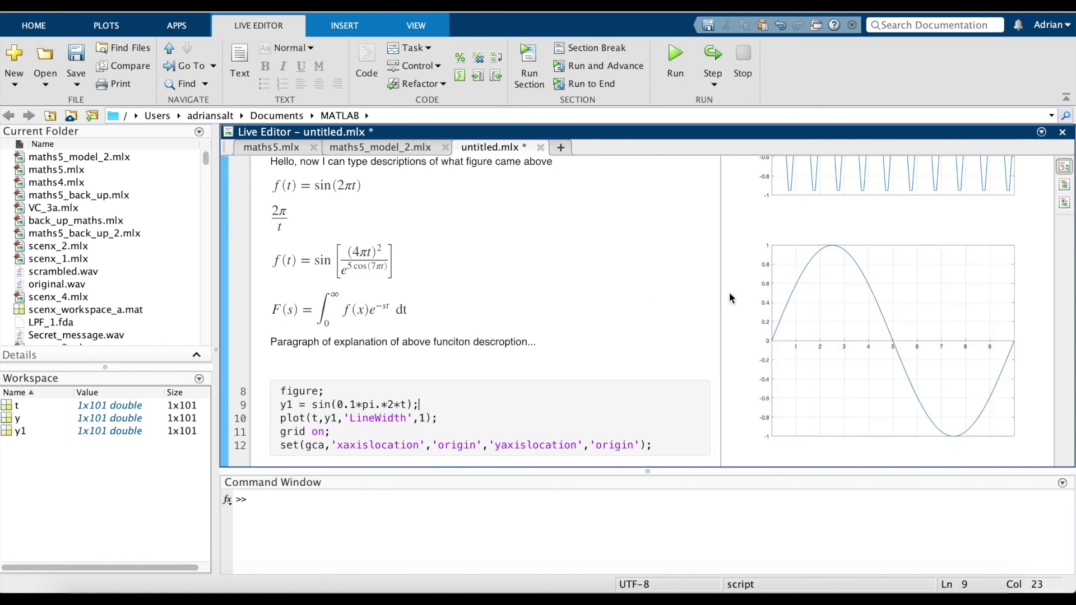
{"action": "scroll", "coordinate": [668, 280], "scroll_direction": "up", "scroll_amount": 1}
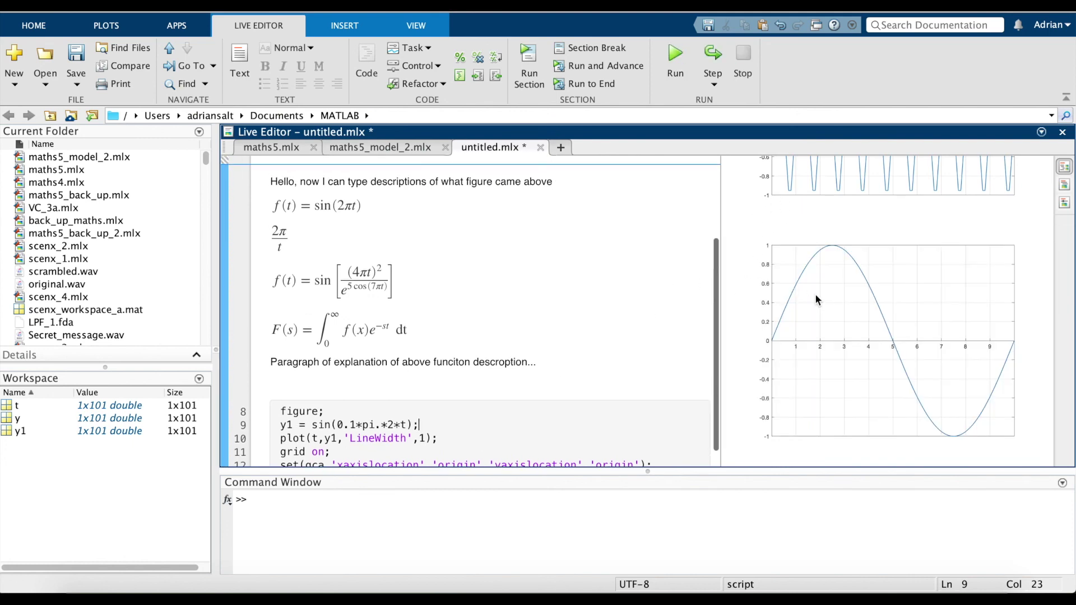
{"action": "scroll", "coordinate": [583, 281], "scroll_direction": "up", "scroll_amount": 5}
{"action": "left_click_drag", "start_coordinate": [591, 250], "coordinate": [596, 240]}
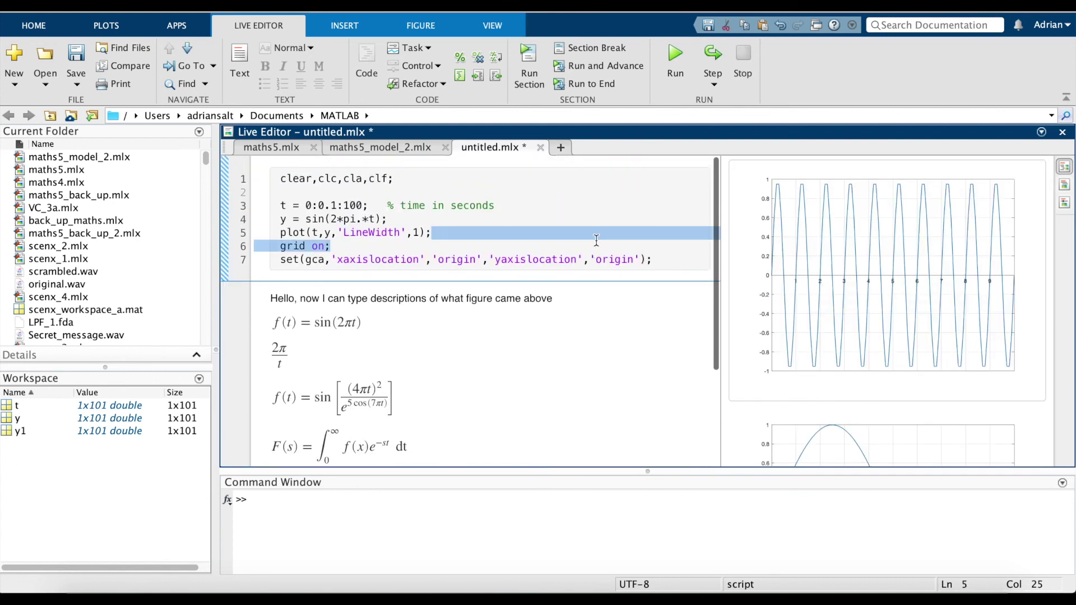
Rerun the script so the top plot shows the dense 100-second sine.
{"action": "left_click", "coordinate": [596, 240]}
{"action": "key", "text": "F5"}
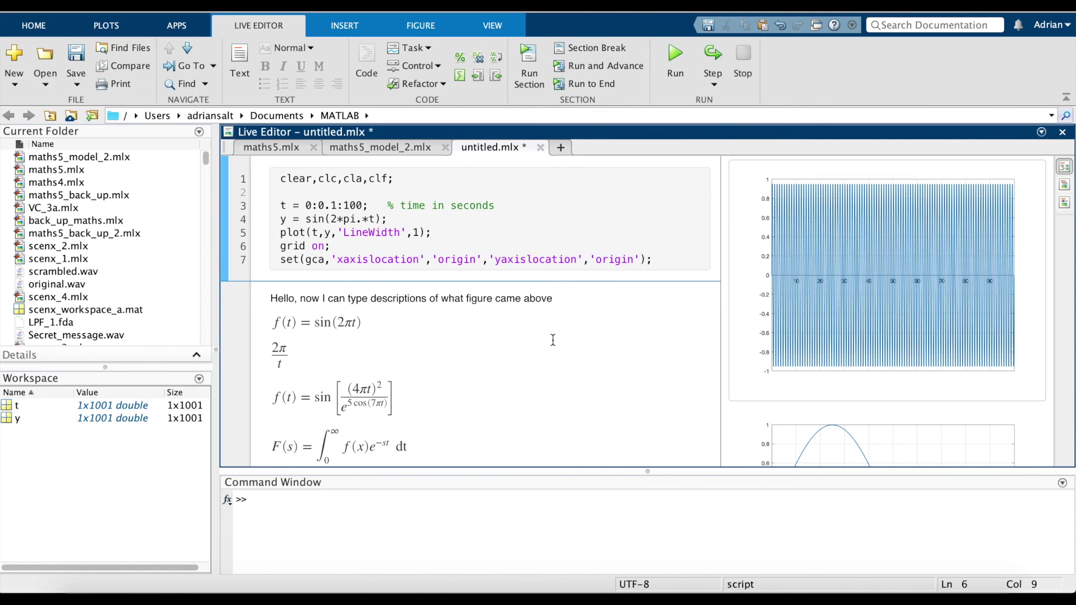
{"action": "scroll", "coordinate": [553, 338], "scroll_direction": "down", "scroll_amount": 5}
{"action": "left_click", "coordinate": [563, 385]}
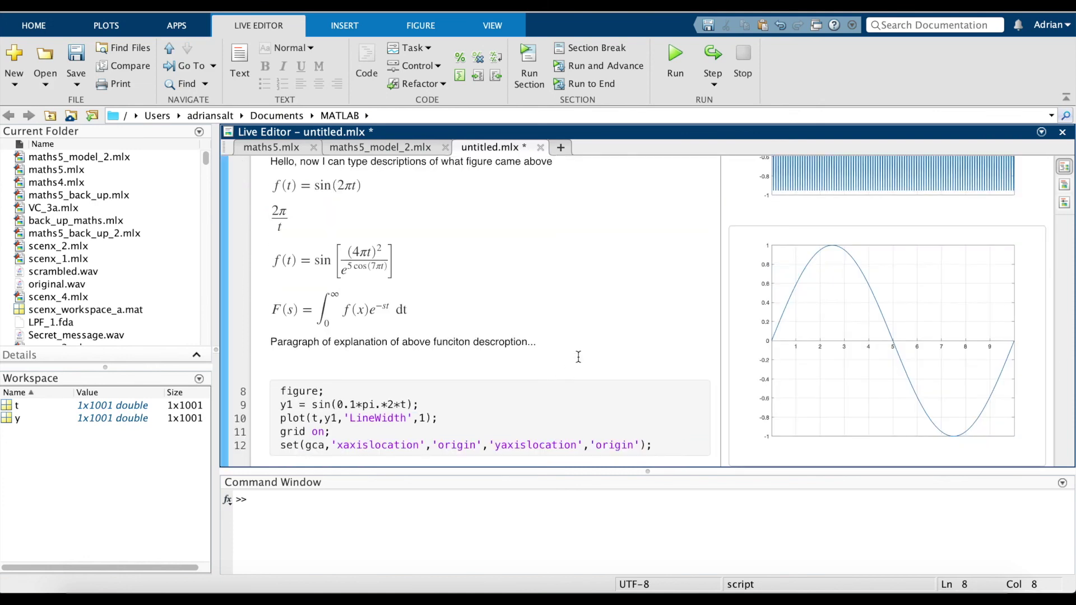
{"action": "scroll", "coordinate": [610, 332], "scroll_direction": "up", "scroll_amount": 4}
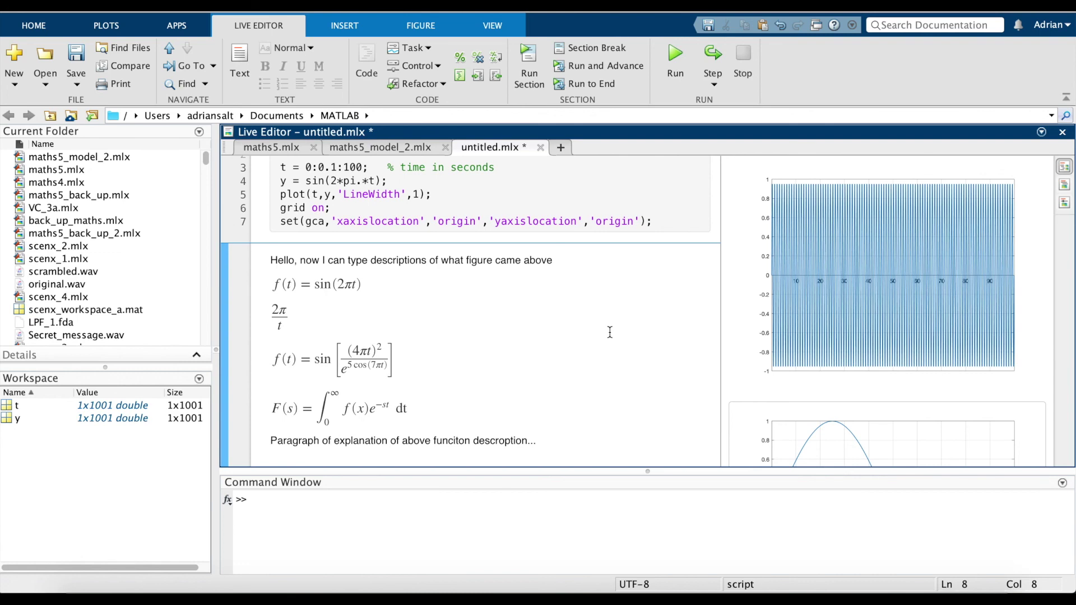
{"action": "scroll", "coordinate": [610, 333], "scroll_direction": "down", "scroll_amount": 4}
Add a blank text line below the Laplace integral.
{"action": "left_click", "coordinate": [567, 307]}
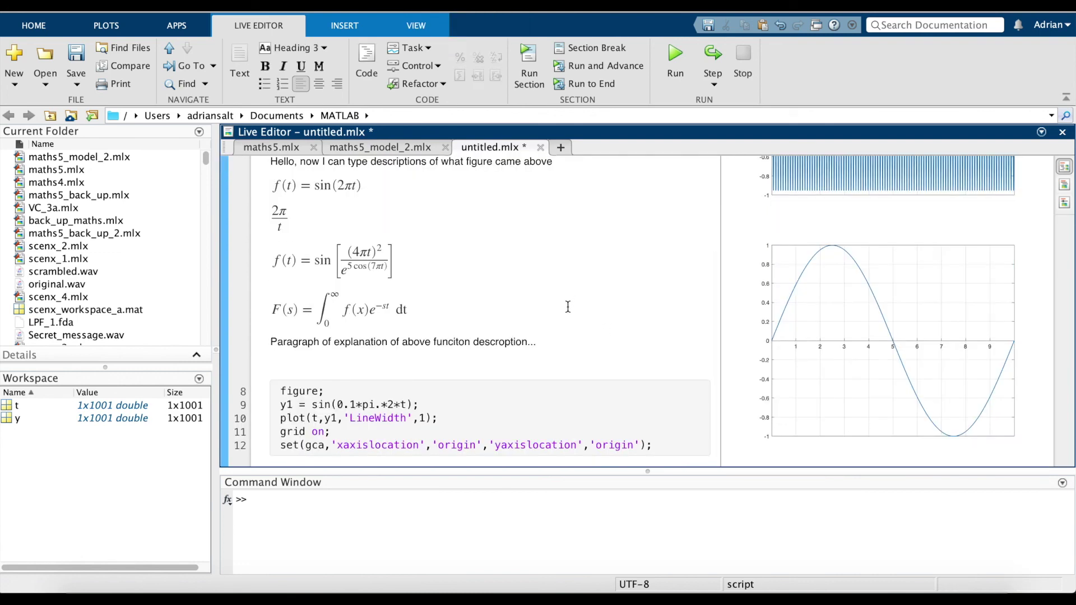
{"action": "key", "text": "Return"}
{"action": "key", "text": "alt+Return"}
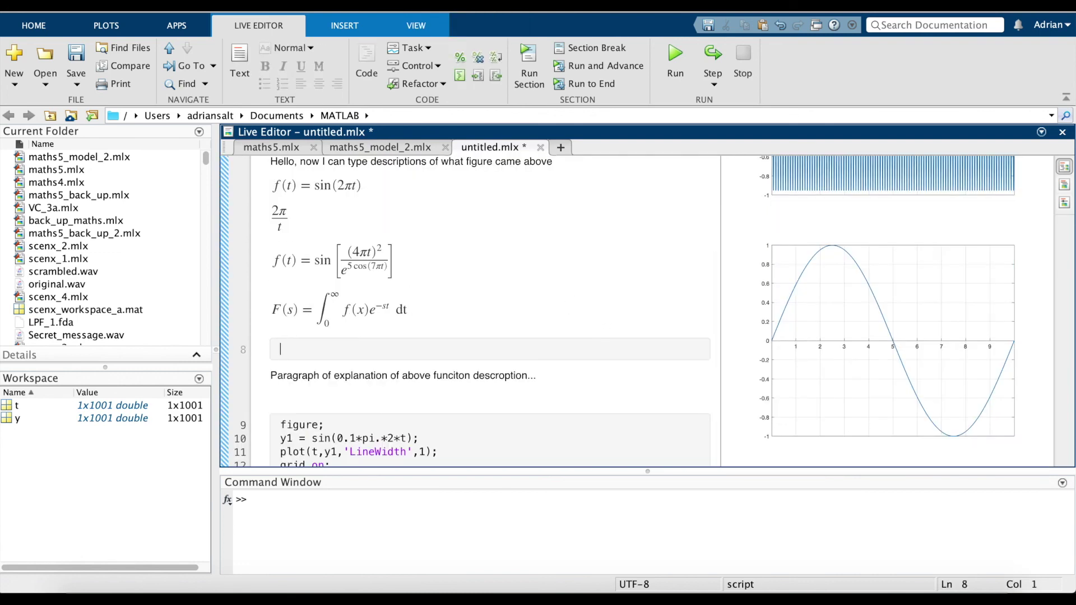
{"action": "key", "text": "alt+Return"}
{"action": "key", "text": "alt+Return"}
{"action": "key", "text": "alt+Return"}
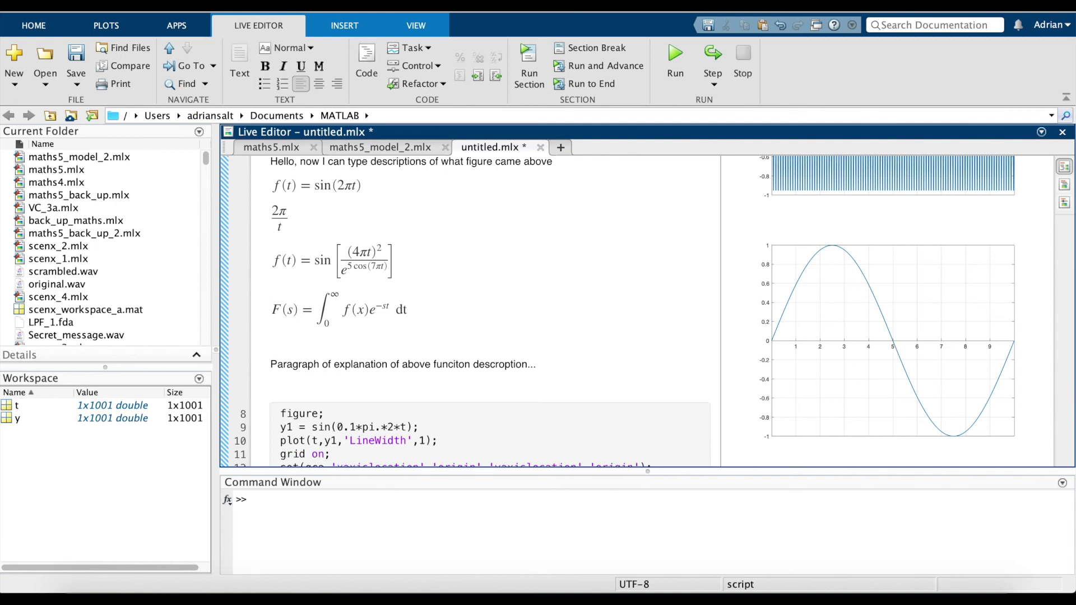
{"action": "left_click", "coordinate": [624, 321]}
Insert a section break after code line 10, then undo it.
{"action": "scroll", "coordinate": [623, 321], "scroll_direction": "down", "scroll_amount": 1}
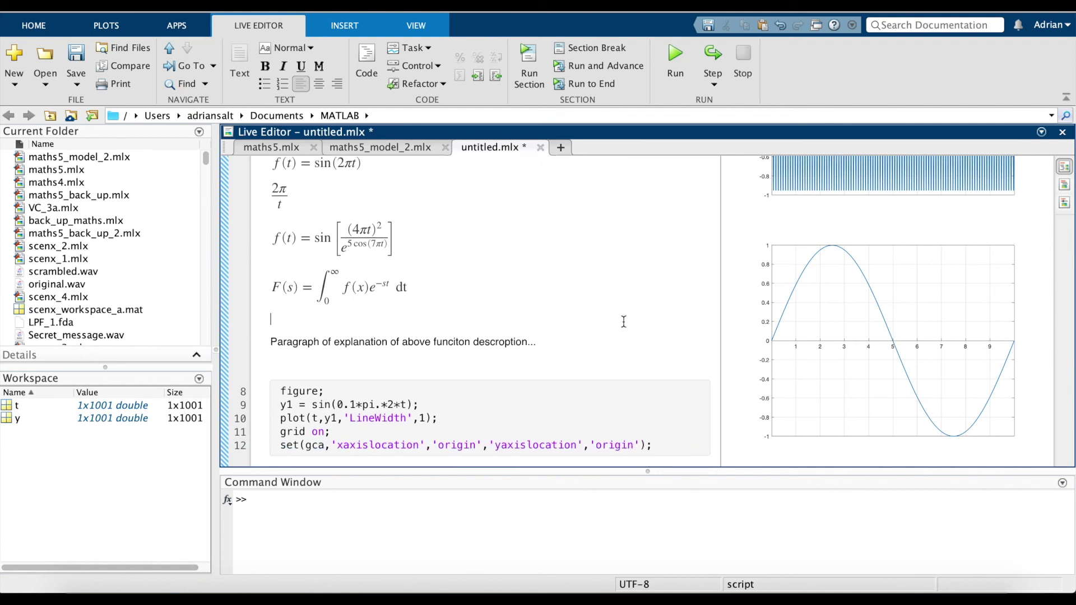
{"action": "left_click", "coordinate": [607, 416]}
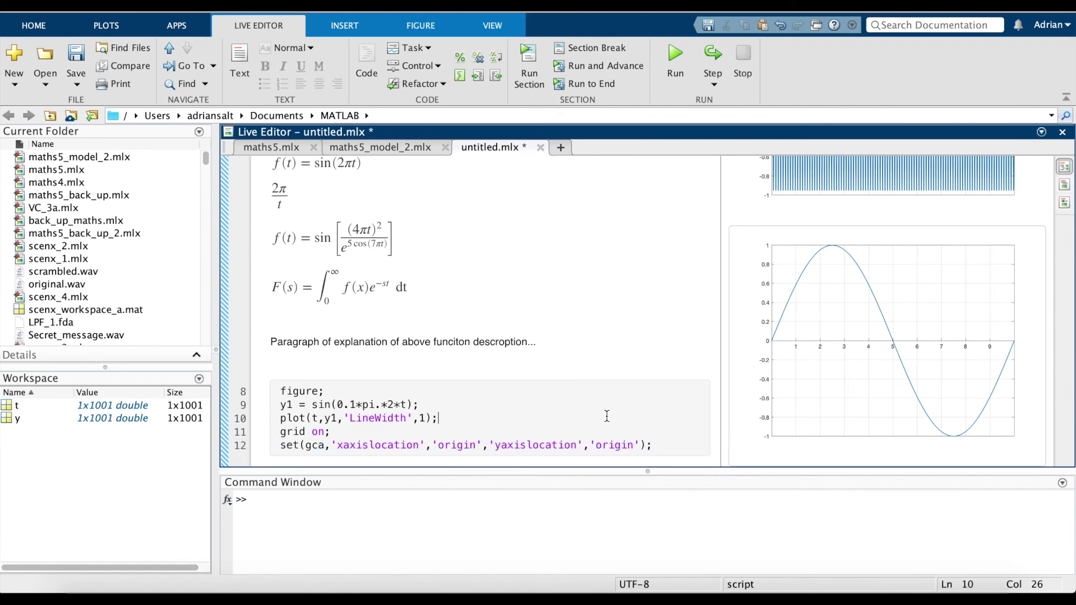
{"action": "key", "text": "super+alt+Return"}
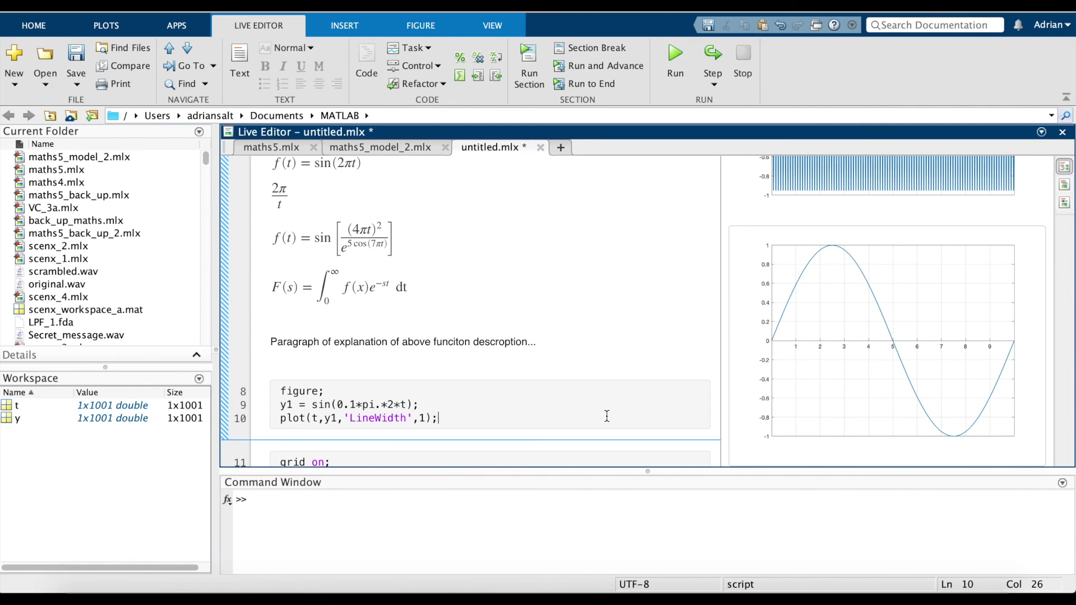
{"action": "key", "text": "super+z"}
{"action": "scroll", "coordinate": [658, 363], "scroll_direction": "up", "scroll_amount": 7}
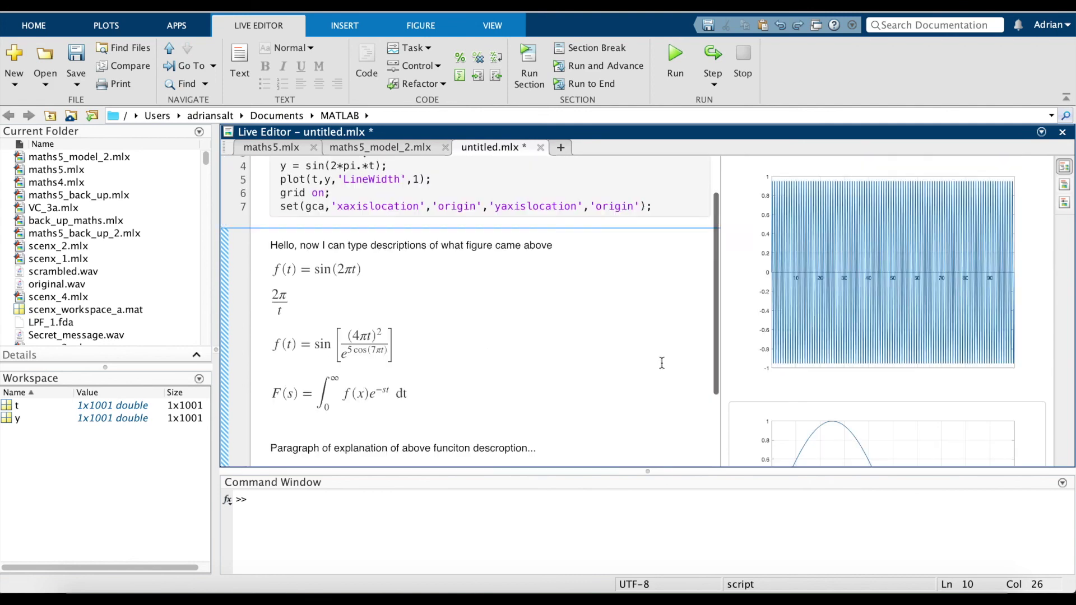